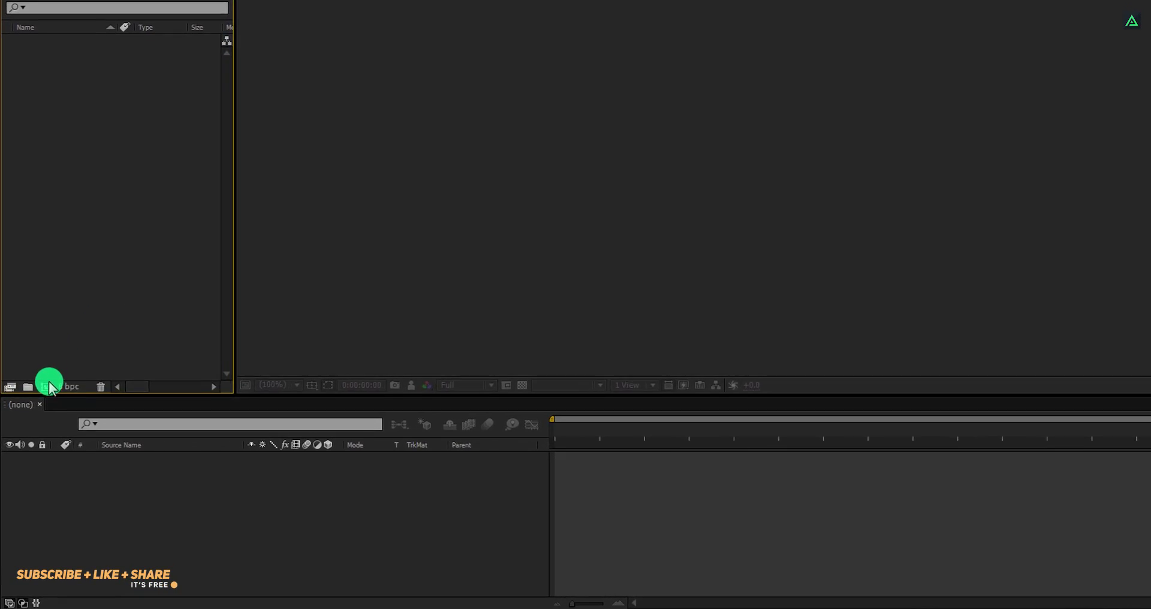
Create a 1920 x 1080, 60 fps composition named Resume with a duration of 0:00:30:00
{"action": "left_click", "coordinate": [48, 385]}
{"action": "type", "text": "R"}
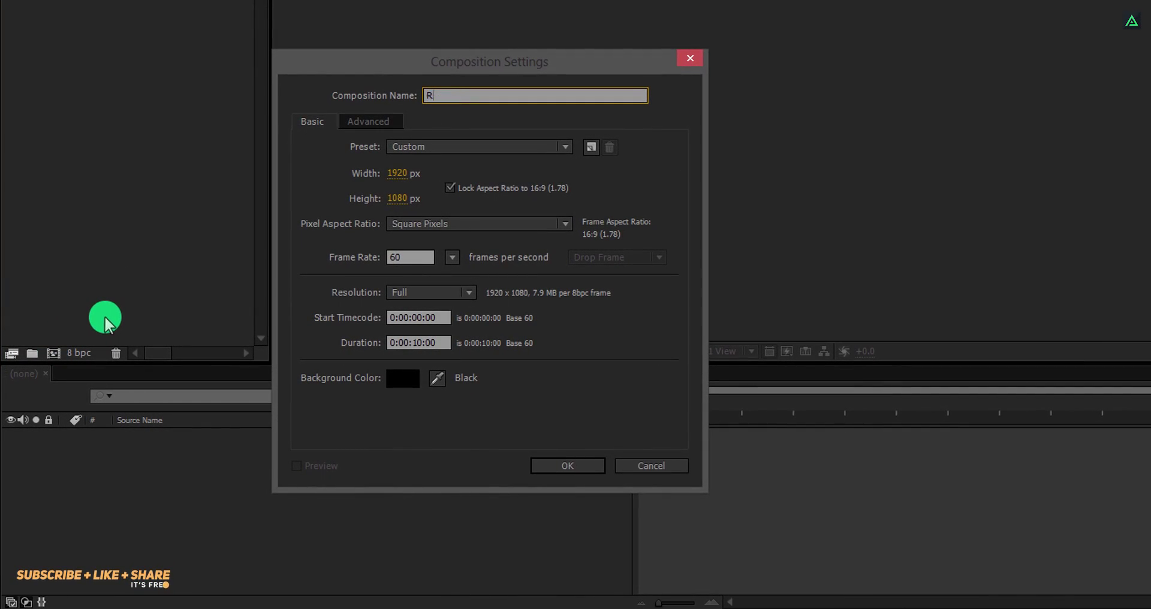
{"action": "type", "text": "esume"}
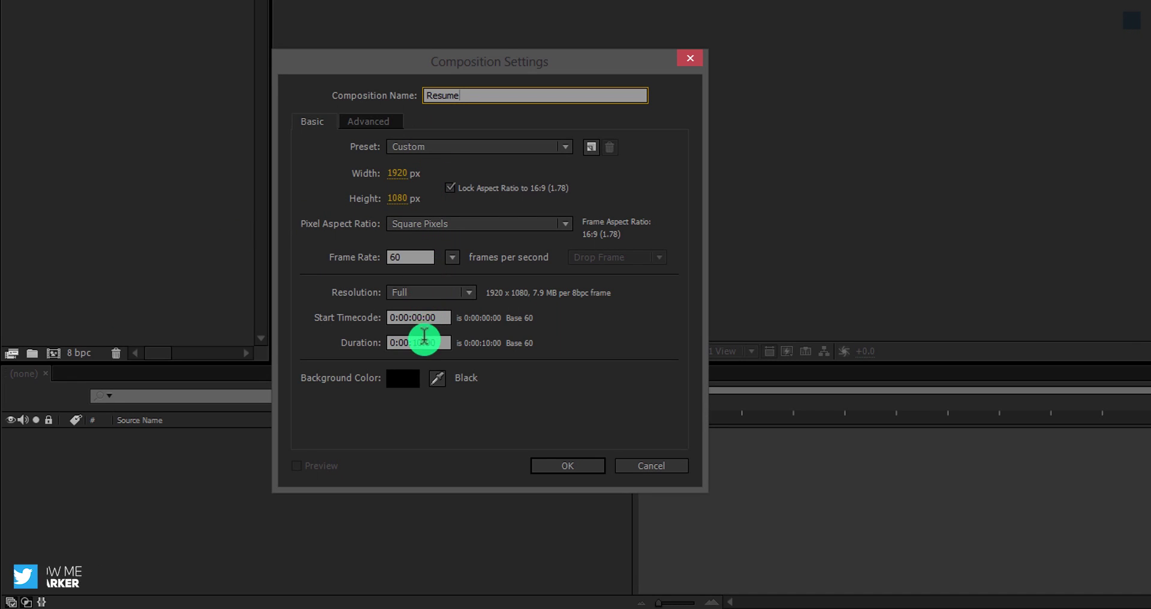
{"action": "left_click", "coordinate": [420, 344]}
{"action": "key", "text": "BackSpace"}
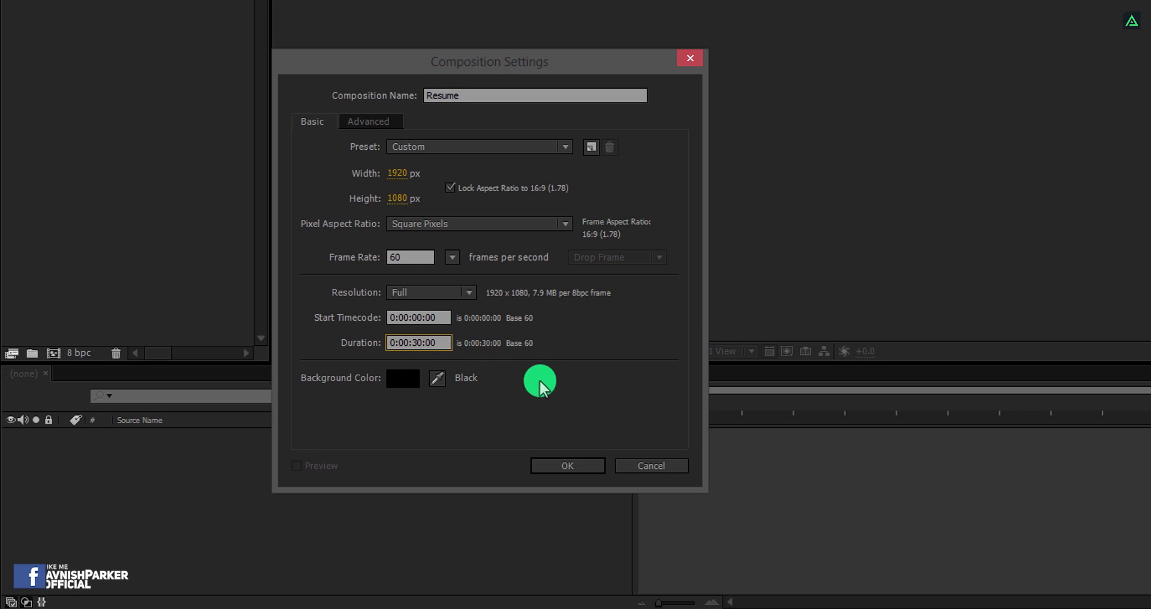
{"action": "left_click", "coordinate": [562, 467]}
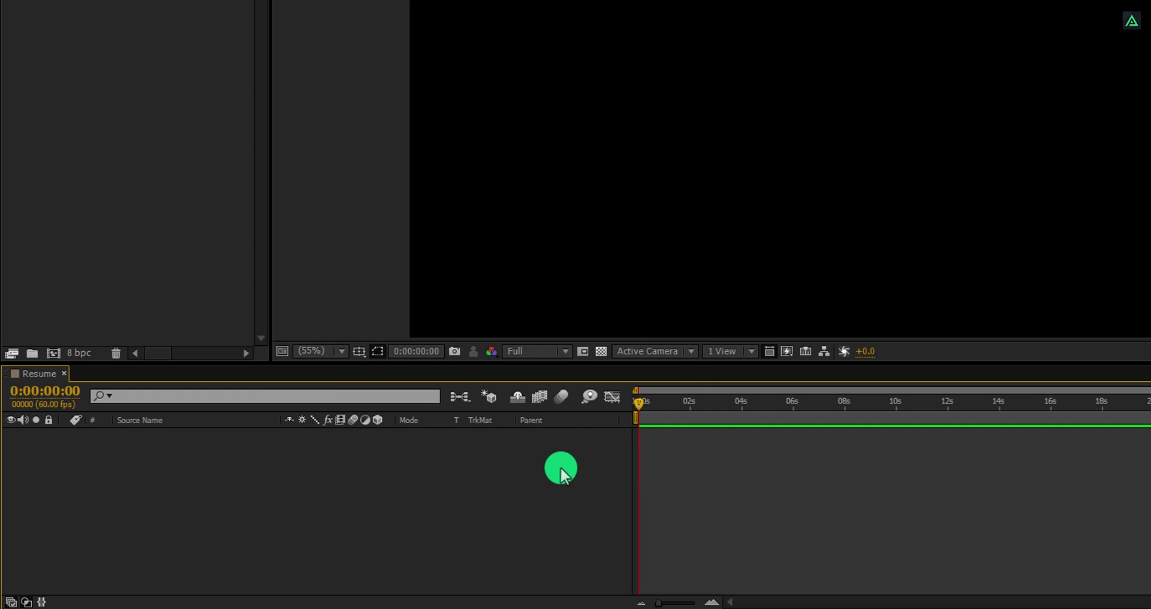
Create a second 1920 x 1080, 60 fps composition named Intro with a duration of 0:00:10:00
{"action": "left_click", "coordinate": [53, 355]}
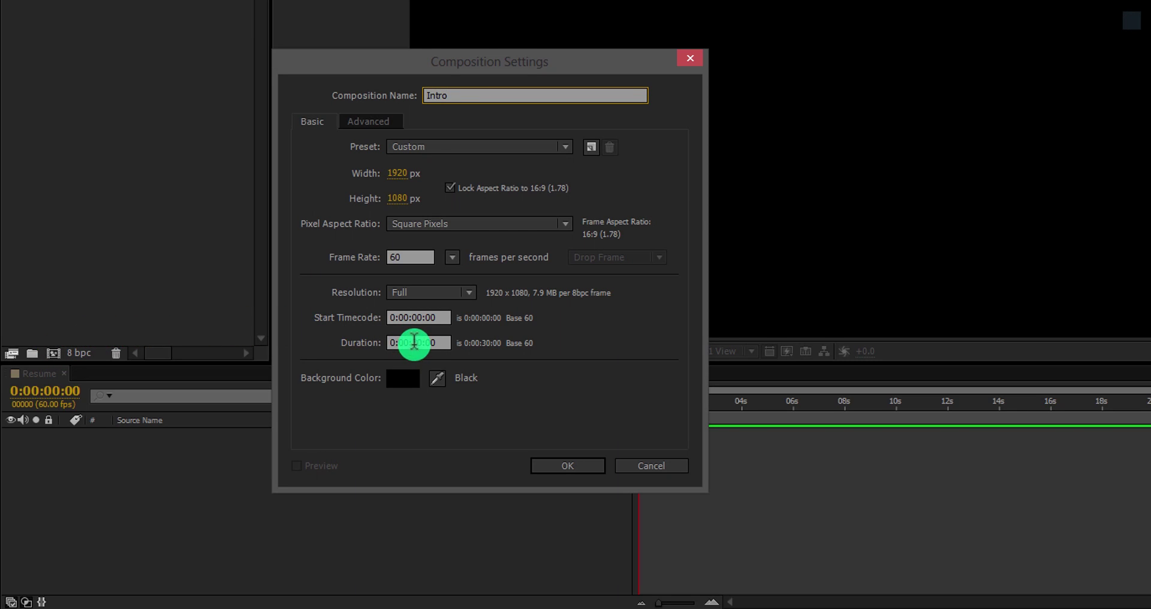
{"action": "left_click", "coordinate": [413, 342]}
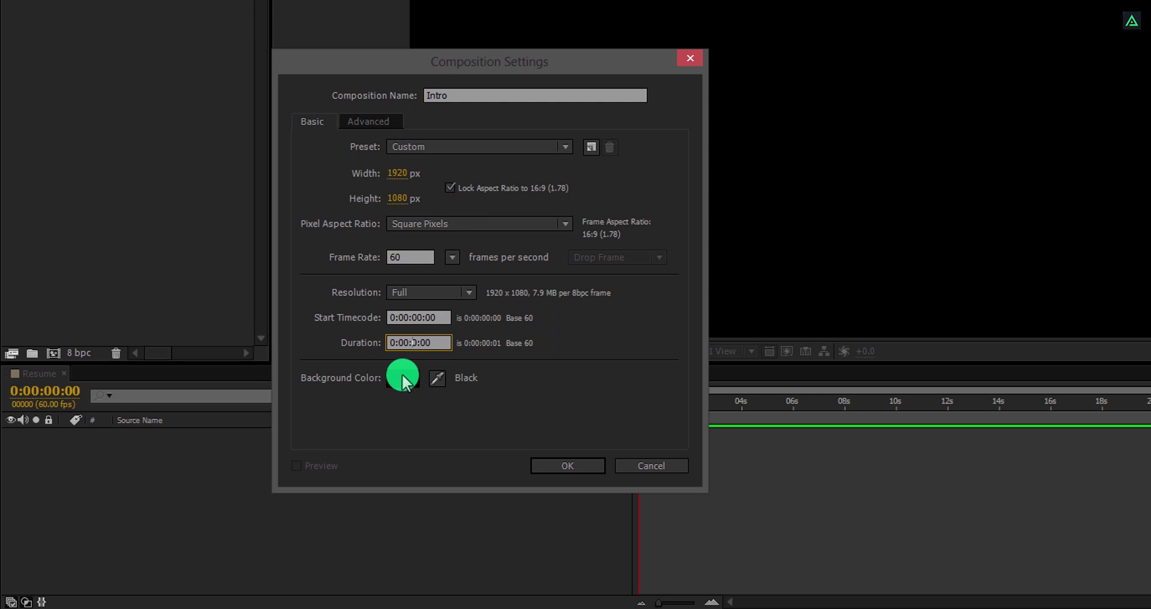
{"action": "left_click", "coordinate": [565, 467]}
Add a full-size solid named Background in off-white F7F7F7 to the Intro composition
{"action": "right_click", "coordinate": [192, 486]}
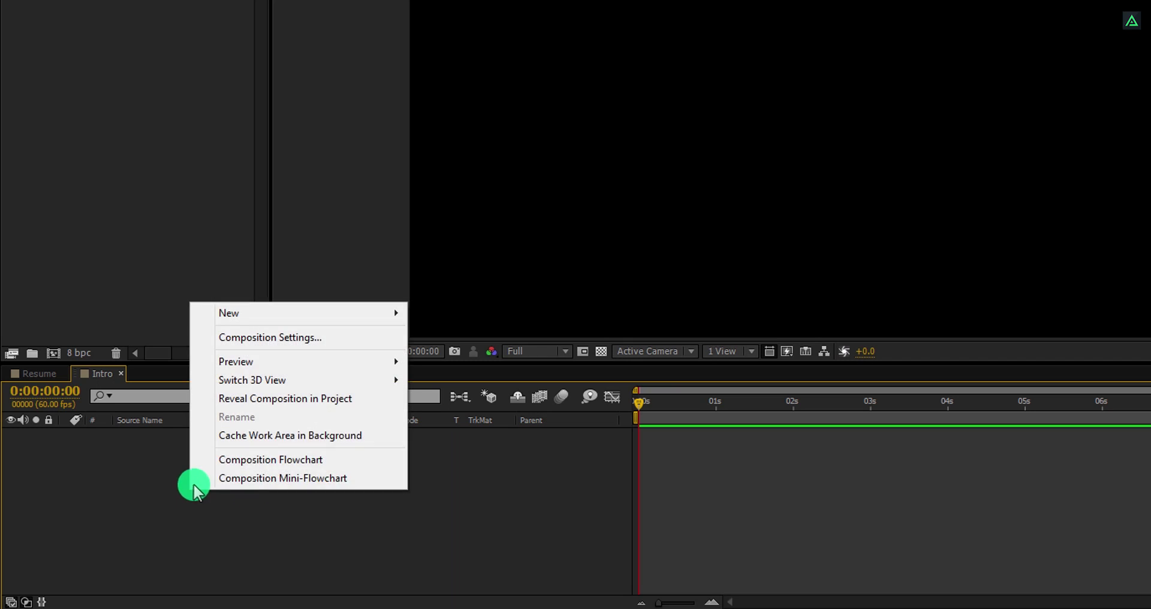
{"action": "mouse_move", "coordinate": [250, 310]}
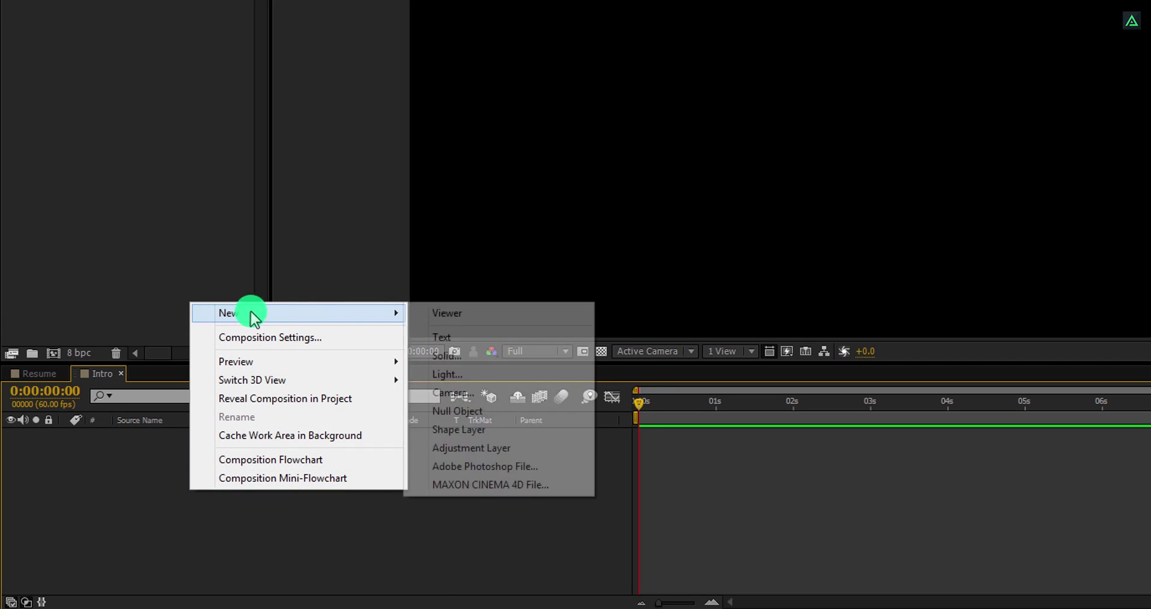
{"action": "left_click", "coordinate": [488, 355]}
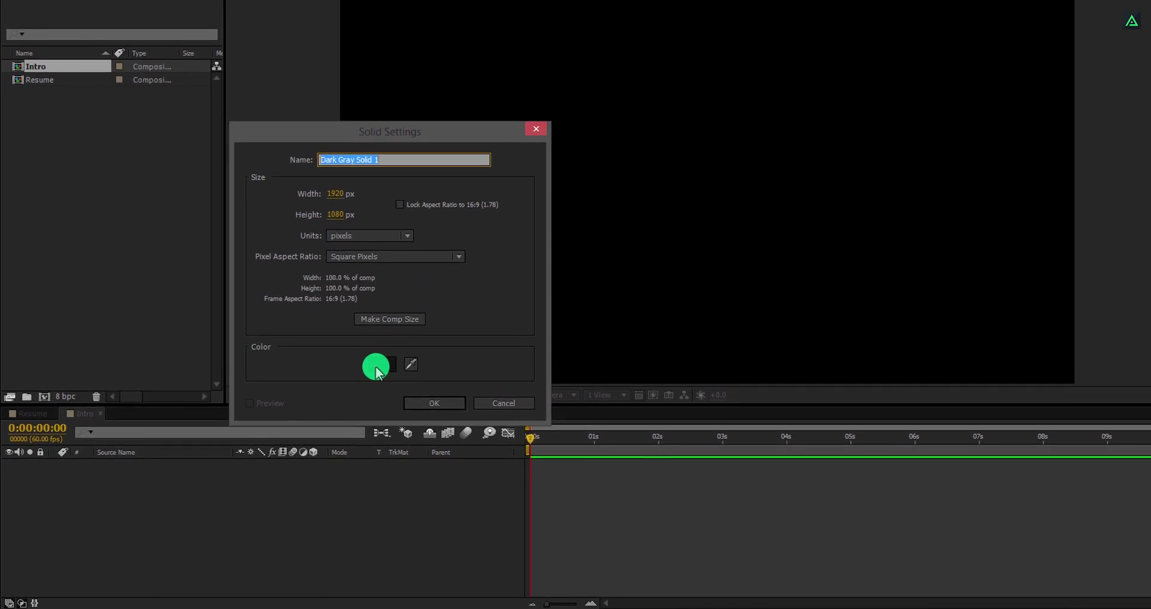
{"action": "left_click", "coordinate": [376, 367]}
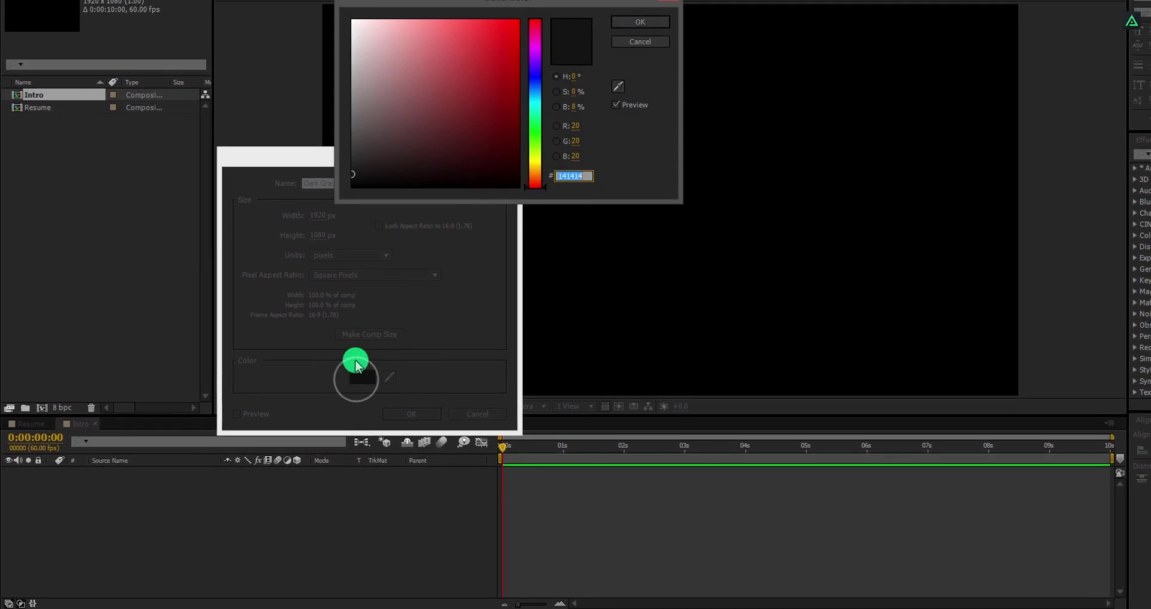
{"action": "left_click_drag", "start_coordinate": [354, 150], "coordinate": [318, 41]}
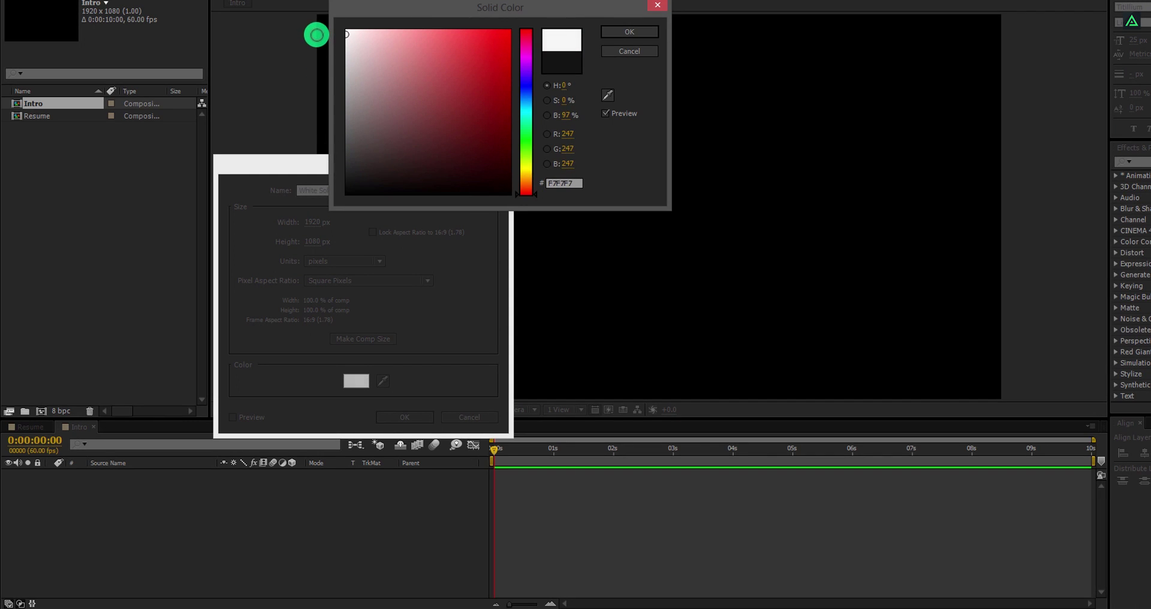
{"action": "left_click", "coordinate": [613, 31]}
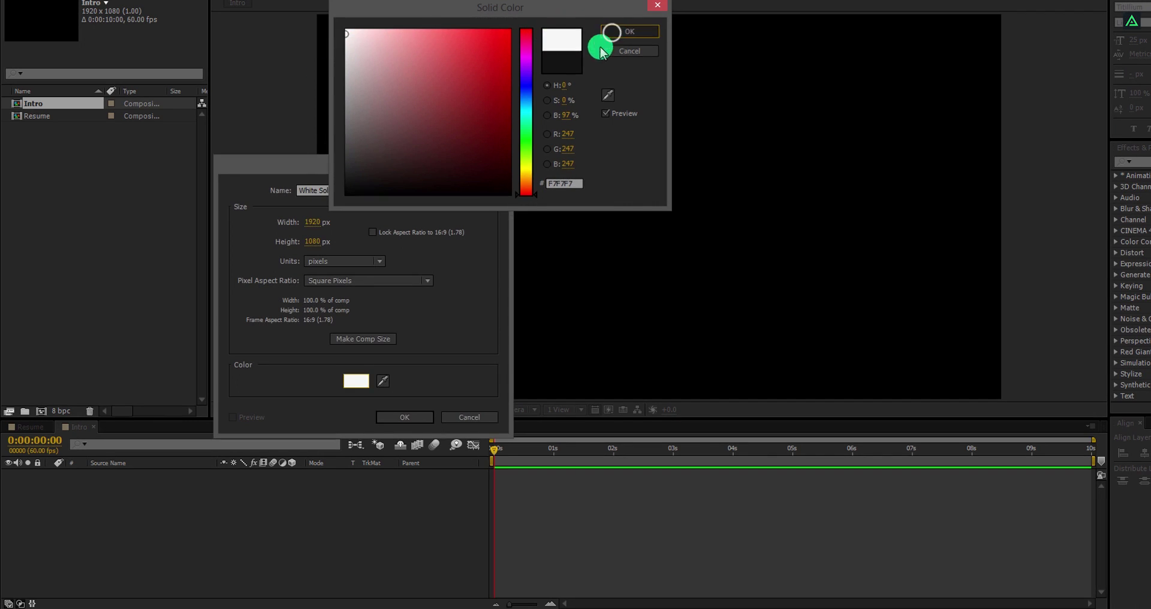
{"action": "left_click_drag", "start_coordinate": [352, 187], "coordinate": [286, 192]}
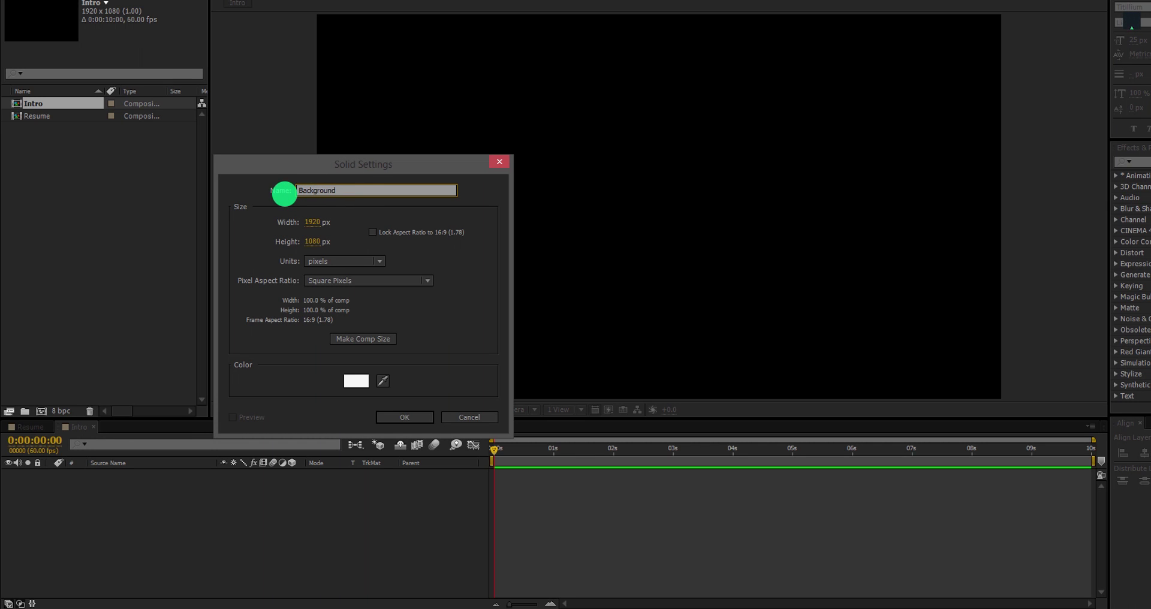
{"action": "left_click", "coordinate": [405, 417]}
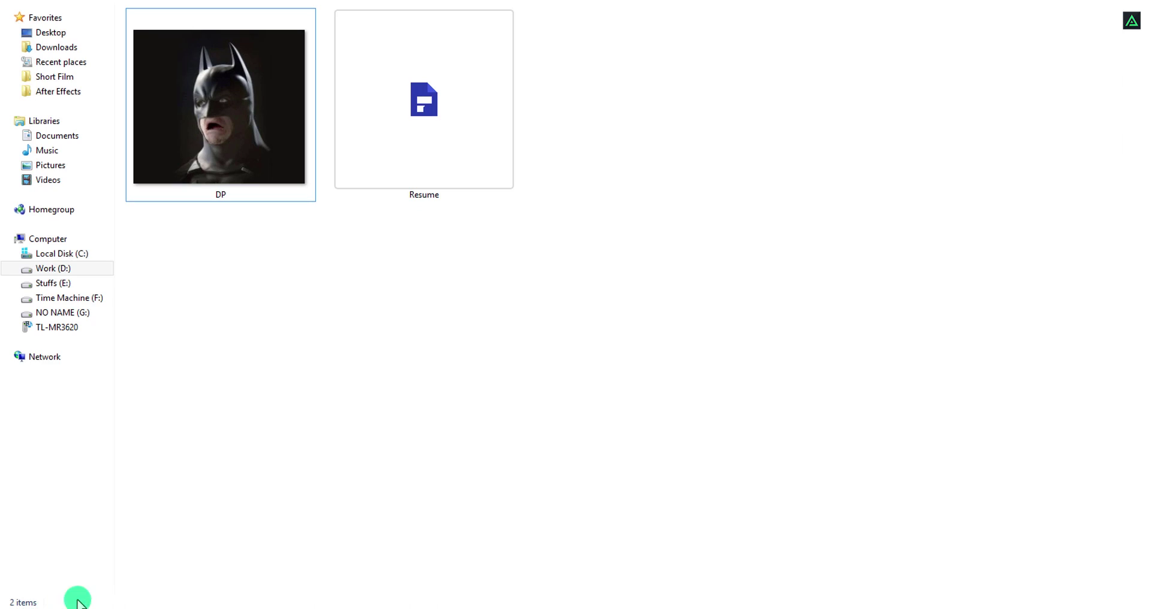
Import the DP picture from its folder and place it above the Background layer in the Intro composition
{"action": "left_click_drag", "start_coordinate": [232, 119], "coordinate": [101, 246]}
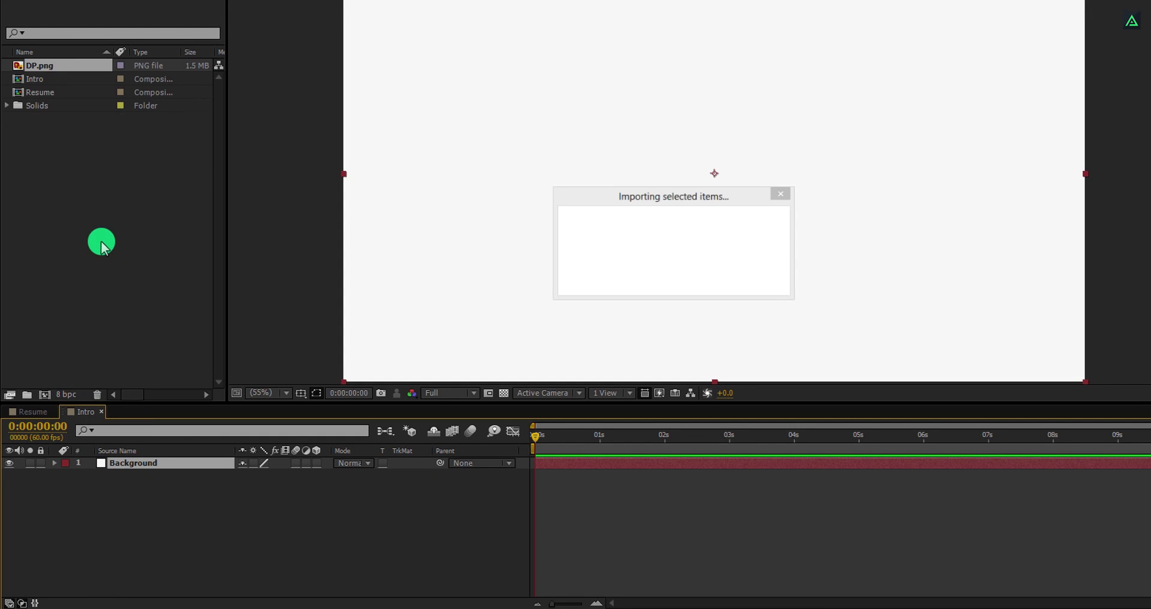
{"action": "left_click_drag", "start_coordinate": [75, 68], "coordinate": [177, 458]}
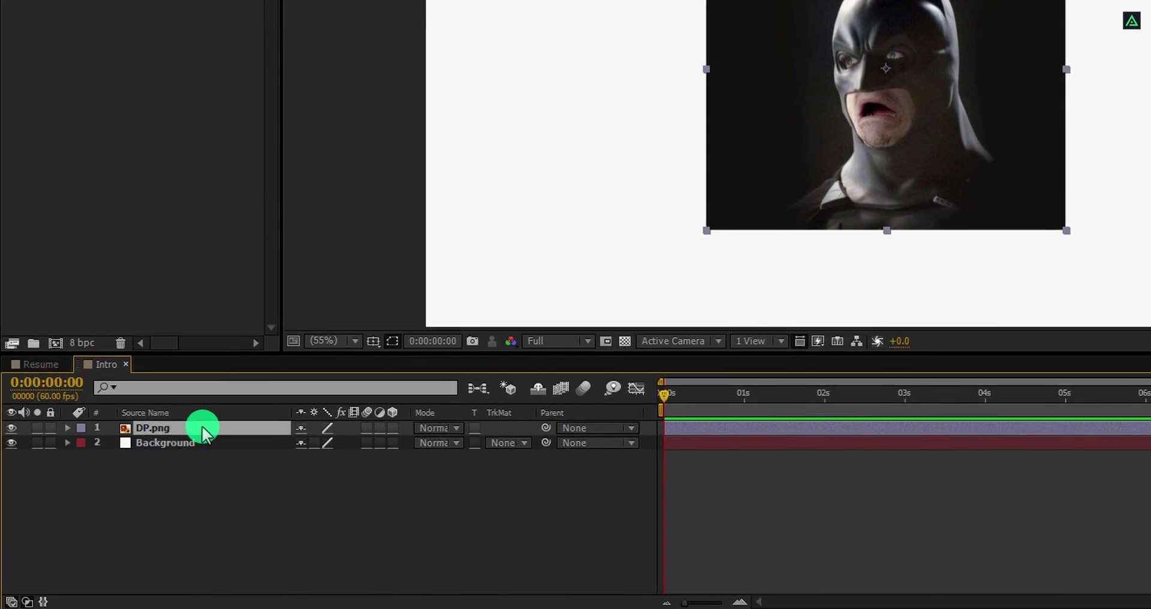
Pre-compose the DP.png layer as Display_Picture, leaving all attributes in Intro
{"action": "right_click", "coordinate": [202, 429]}
{"action": "left_click", "coordinate": [298, 262]}
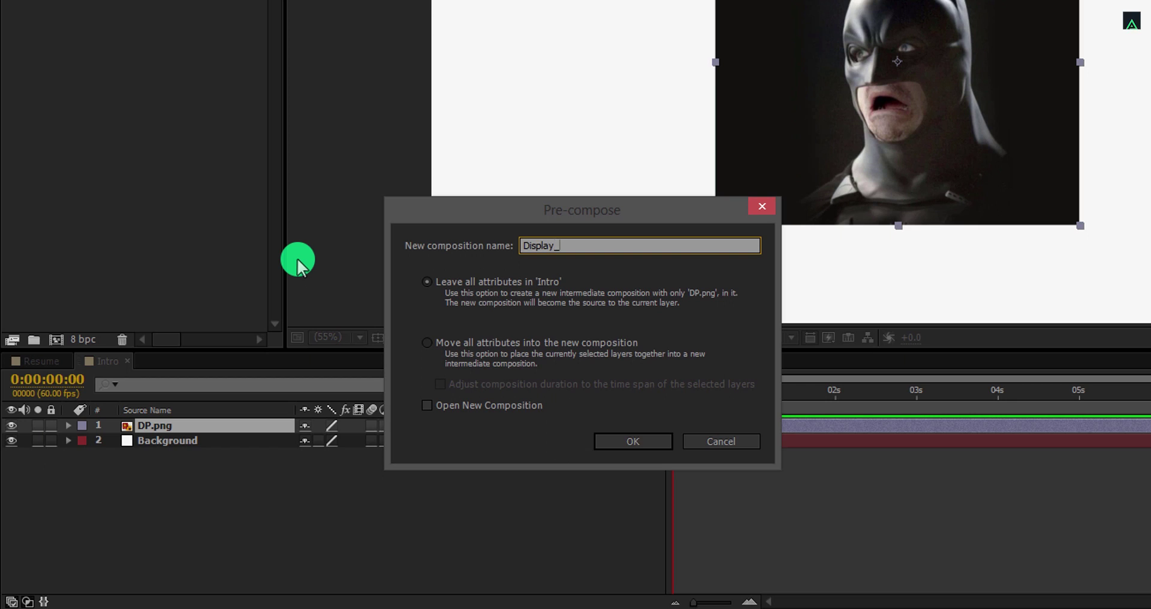
{"action": "left_click", "coordinate": [476, 282]}
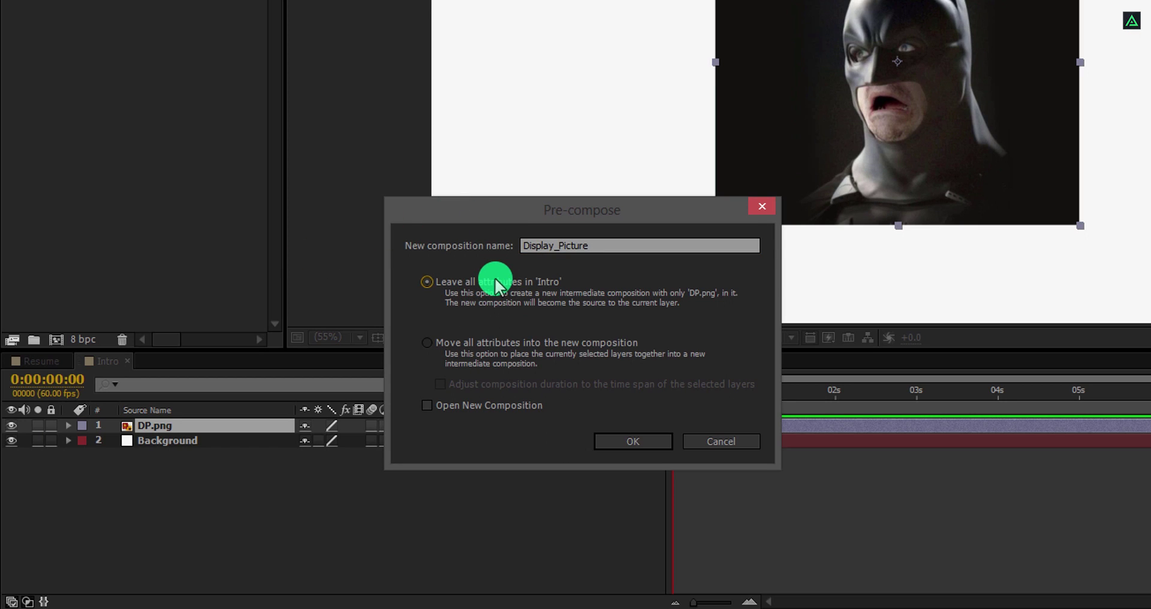
{"action": "left_click", "coordinate": [618, 444]}
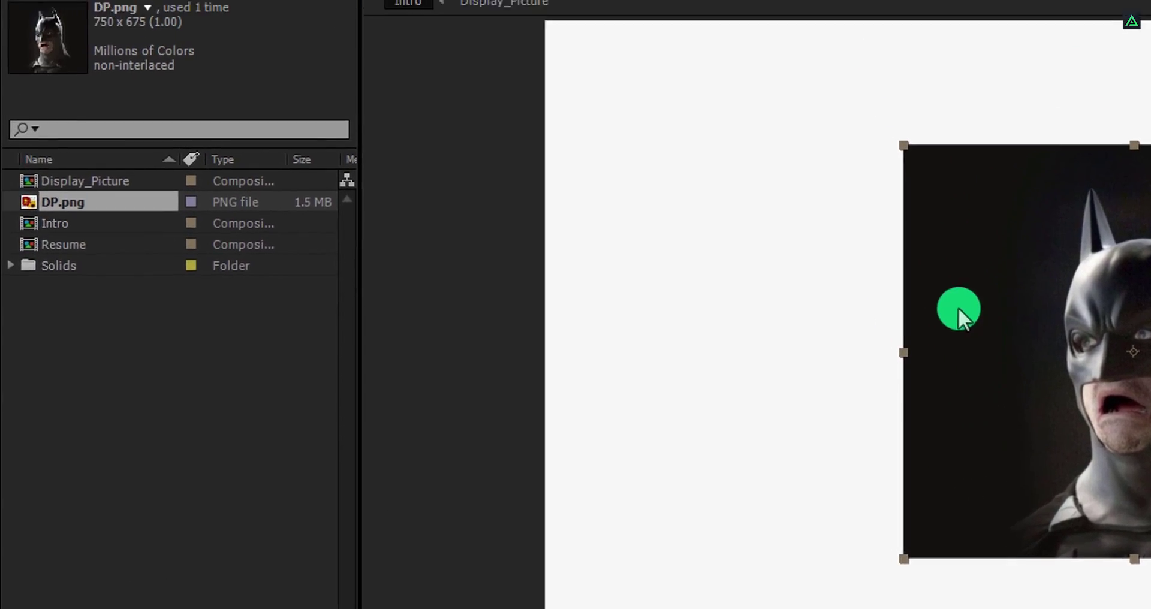
Draw a circular mask around the figure on the Display_Picture layer with the Ellipse Tool
{"action": "left_click", "coordinate": [228, 42]}
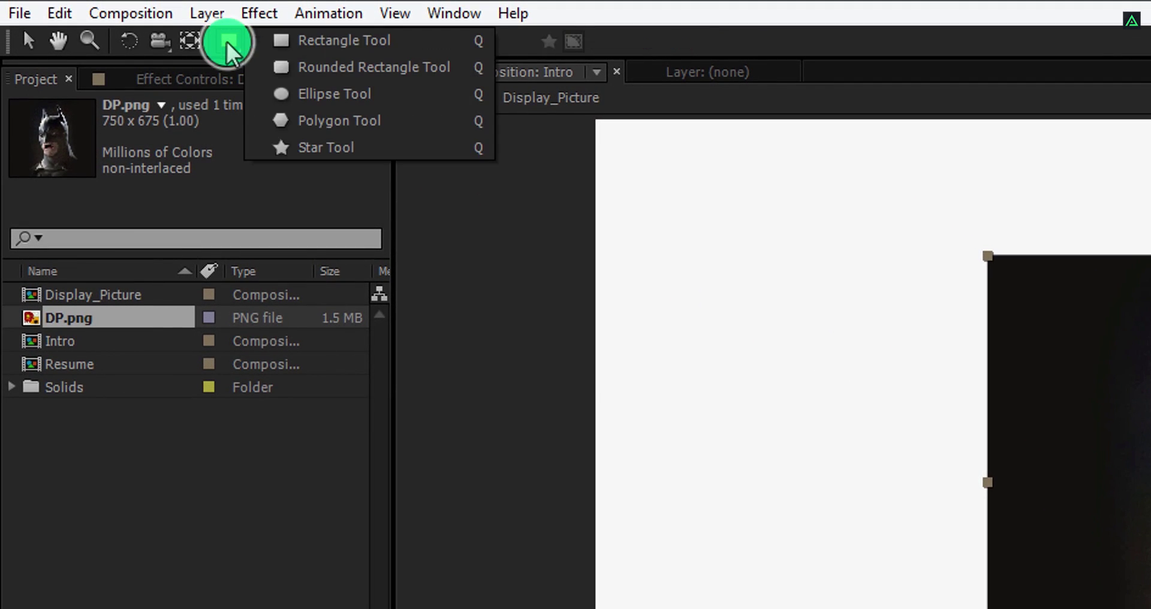
{"action": "left_click_drag", "start_coordinate": [228, 42], "coordinate": [391, 94]}
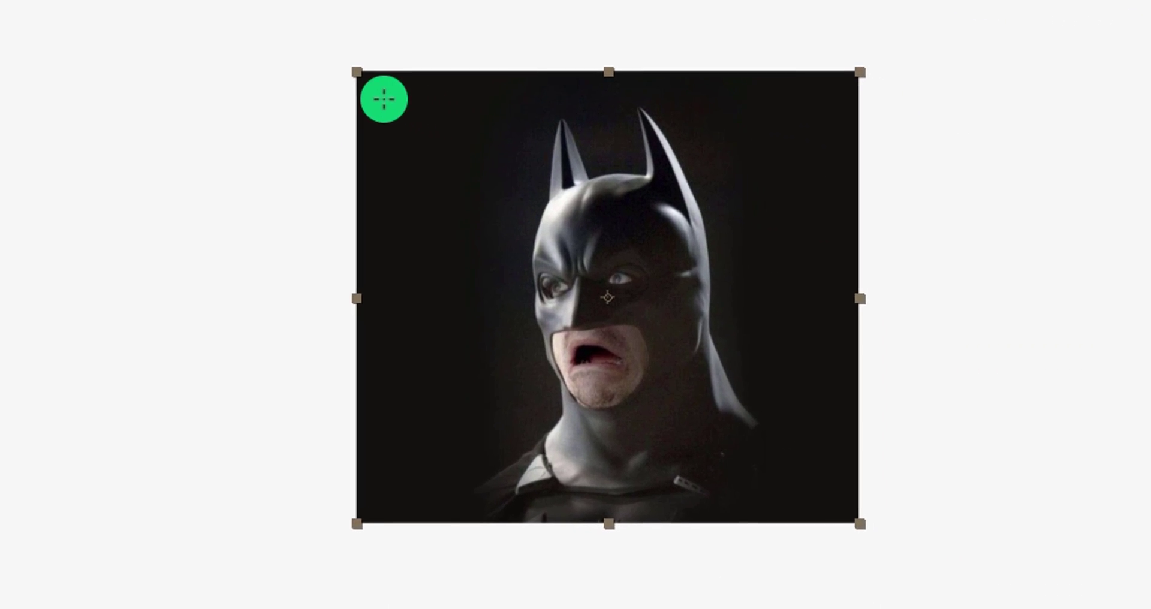
{"action": "left_click", "coordinate": [512, 132]}
{"action": "left_click_drag", "start_coordinate": [524, 213], "coordinate": [782, 425]}
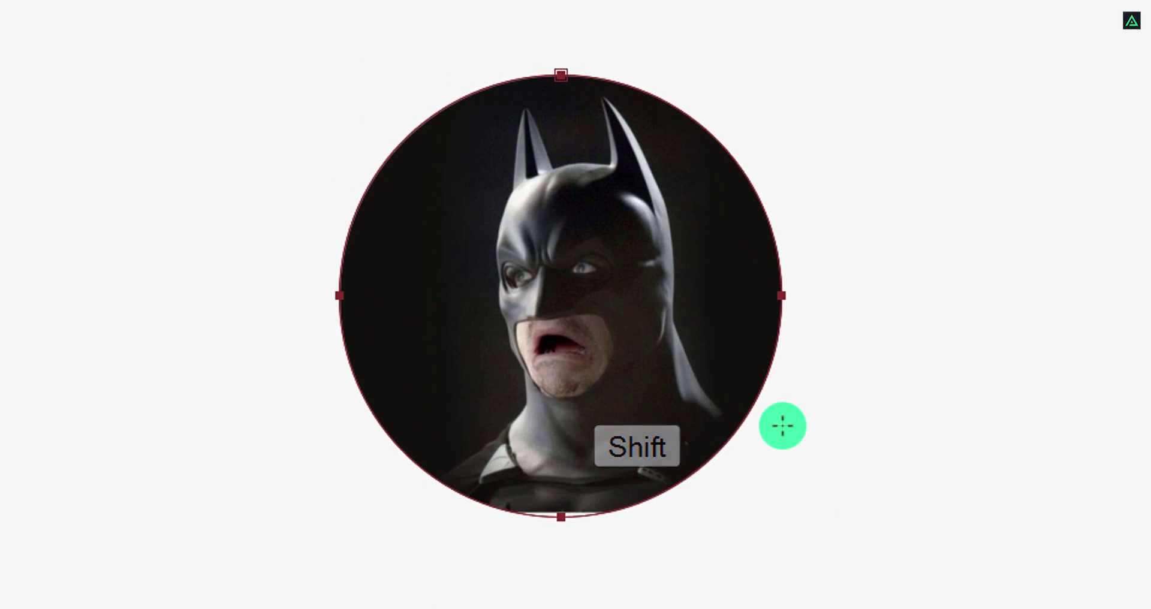
Shrink the circular mask proportionally so it fits inside the picture, and centre it on the image
{"action": "key", "text": "v"}
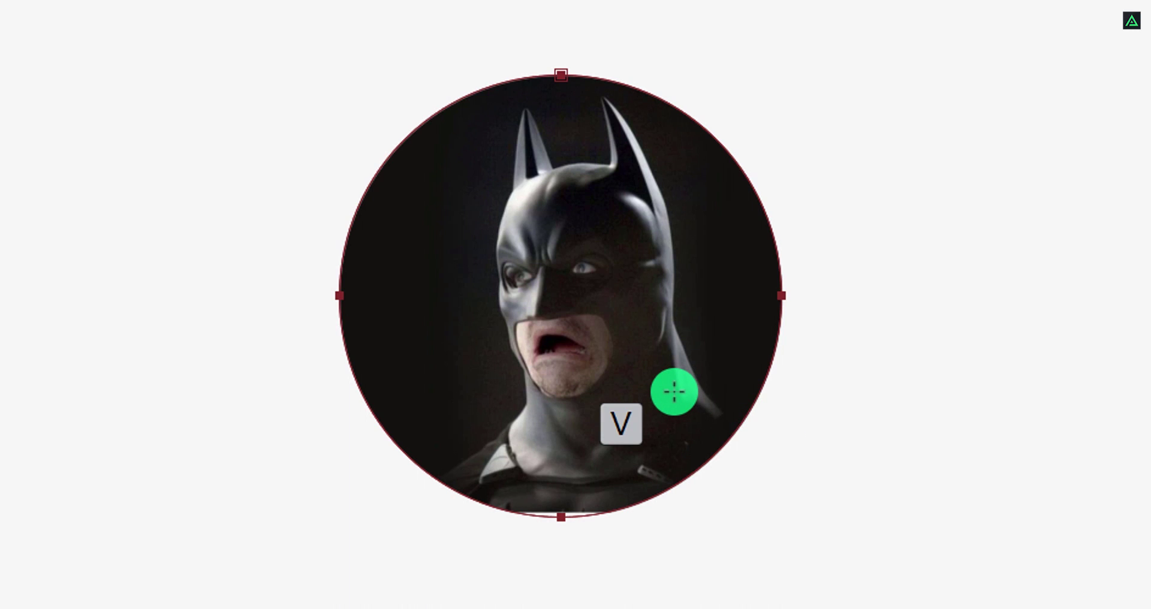
{"action": "left_click", "coordinate": [566, 517]}
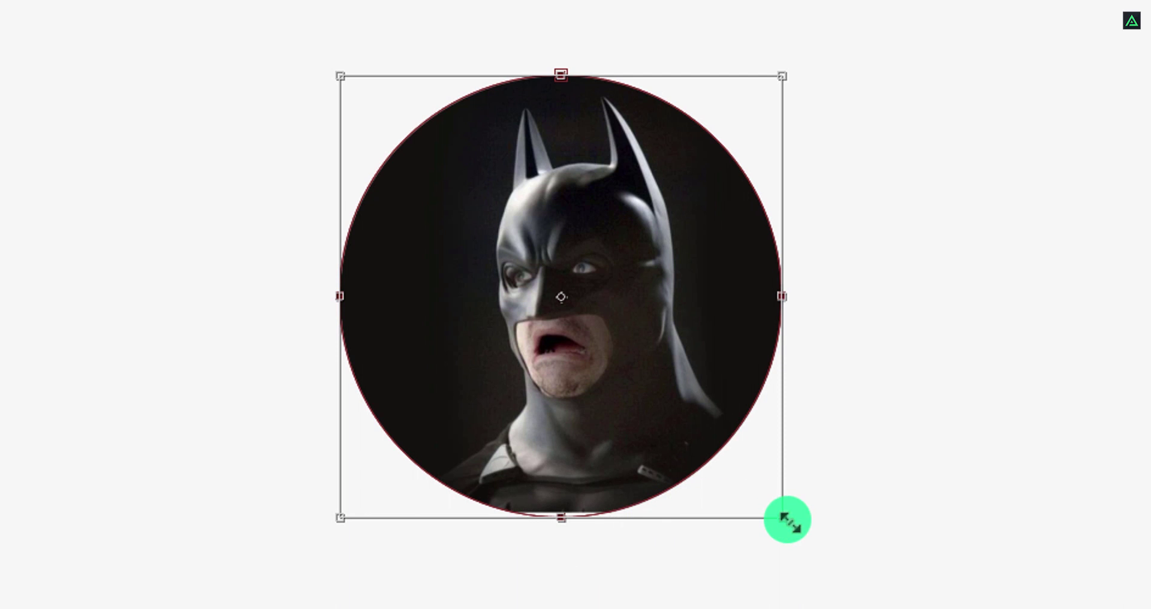
{"action": "left_click_drag", "start_coordinate": [782, 518], "coordinate": [755, 484]}
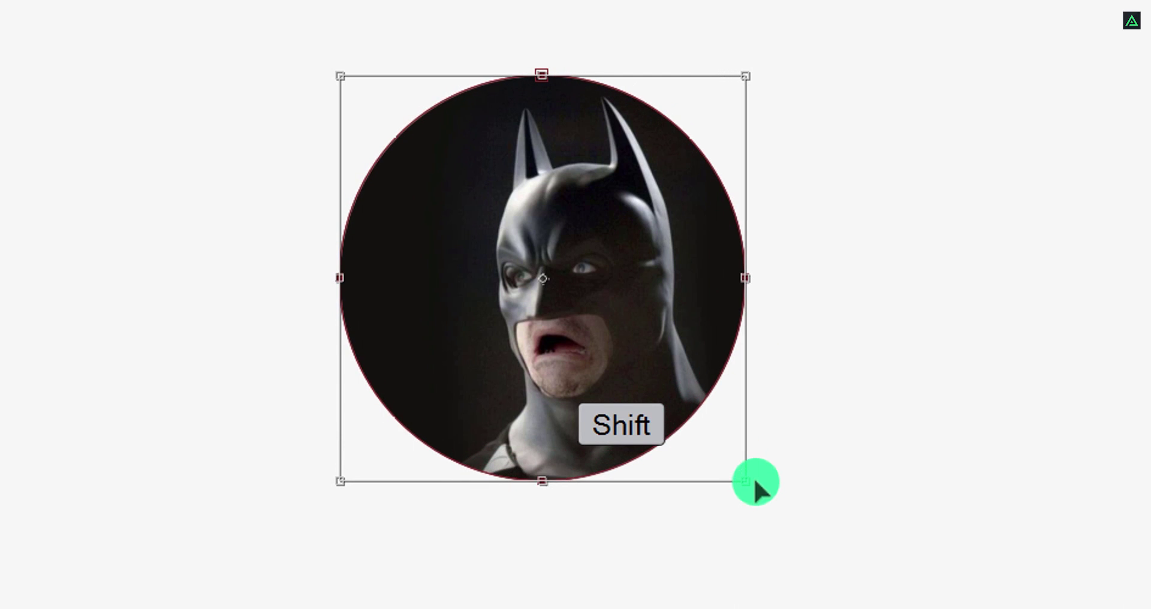
{"action": "left_click_drag", "start_coordinate": [617, 380], "coordinate": [648, 389]}
{"action": "key", "text": "Return"}
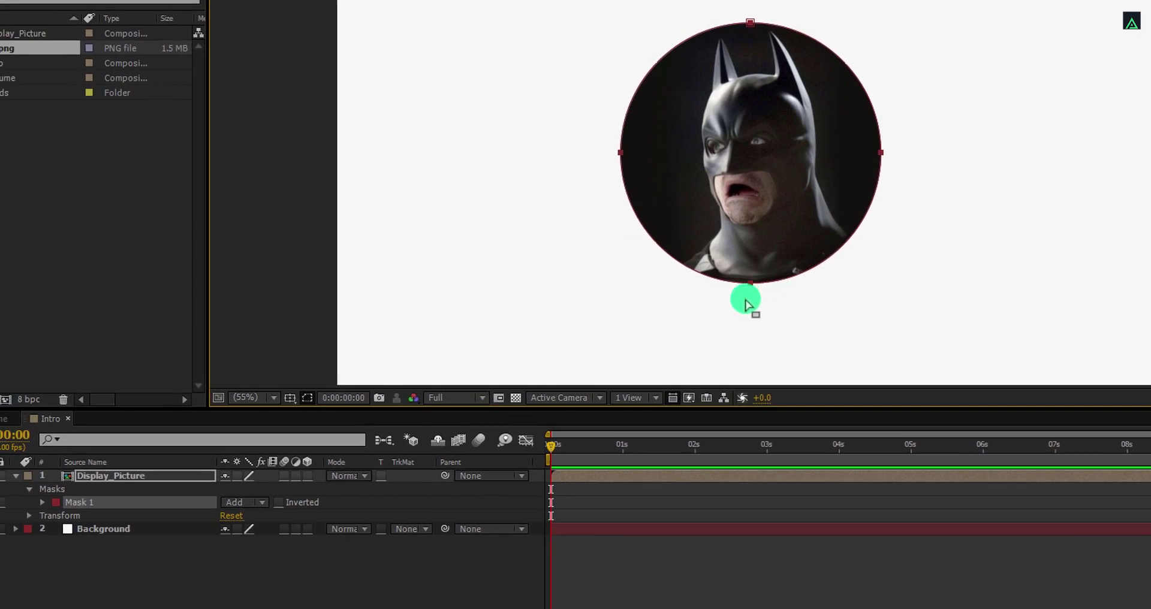
Set a Scale keyframe of 60% on the Display_Picture layer at 0:00:01:00
{"action": "left_click", "coordinate": [155, 457]}
{"action": "key", "text": "Return"}
{"action": "left_click", "coordinate": [156, 462]}
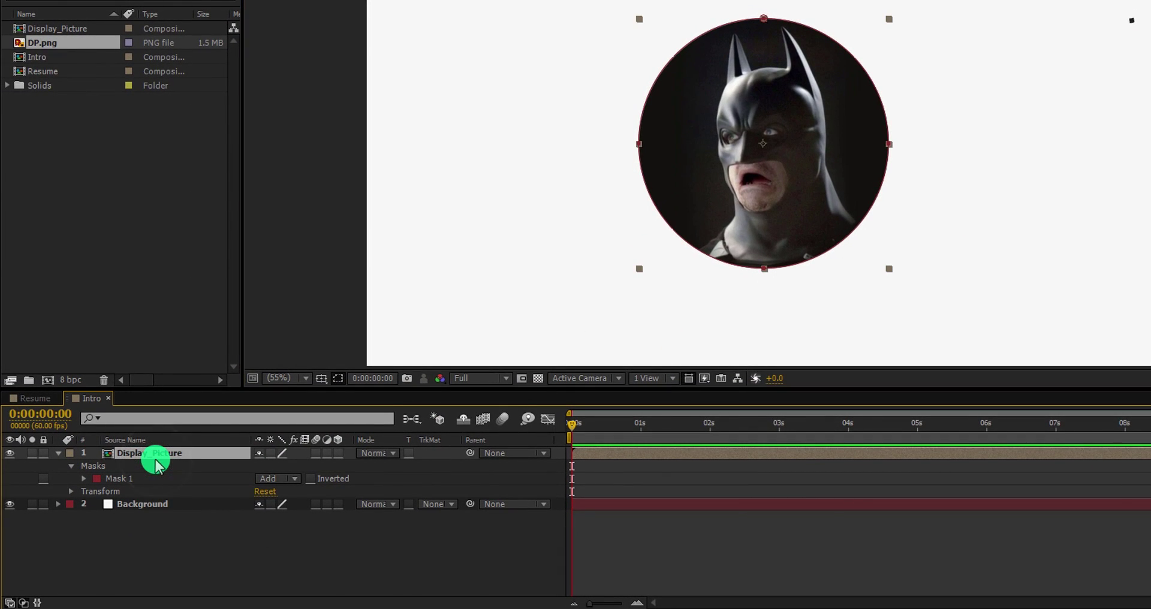
{"action": "left_click_drag", "start_coordinate": [592, 422], "coordinate": [640, 427]}
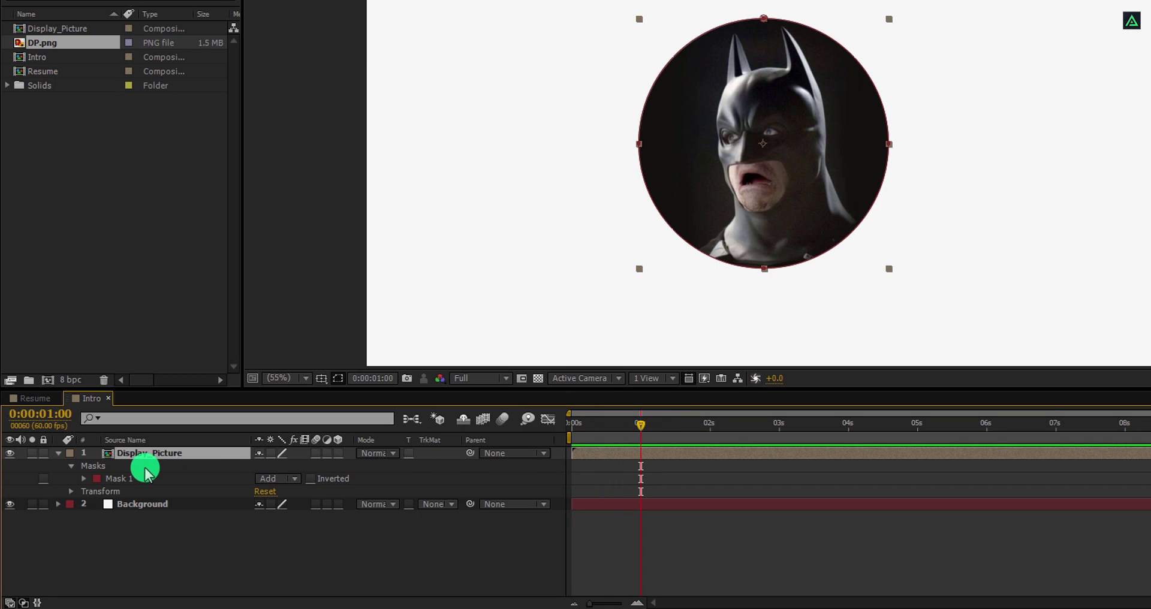
{"action": "key", "text": "s"}
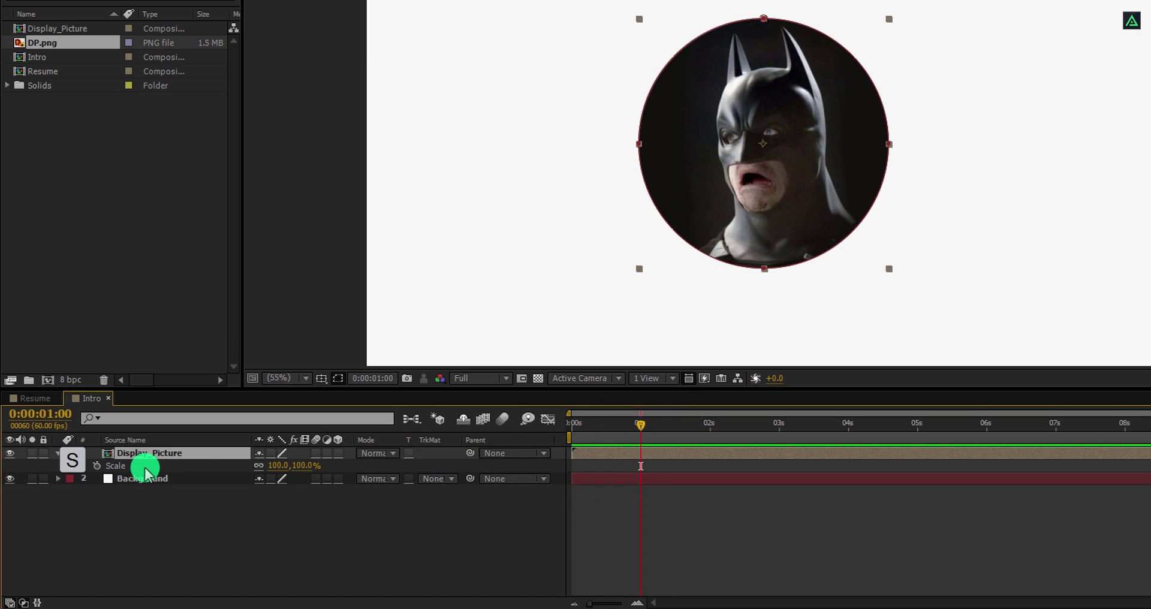
{"action": "left_click", "coordinate": [303, 466]}
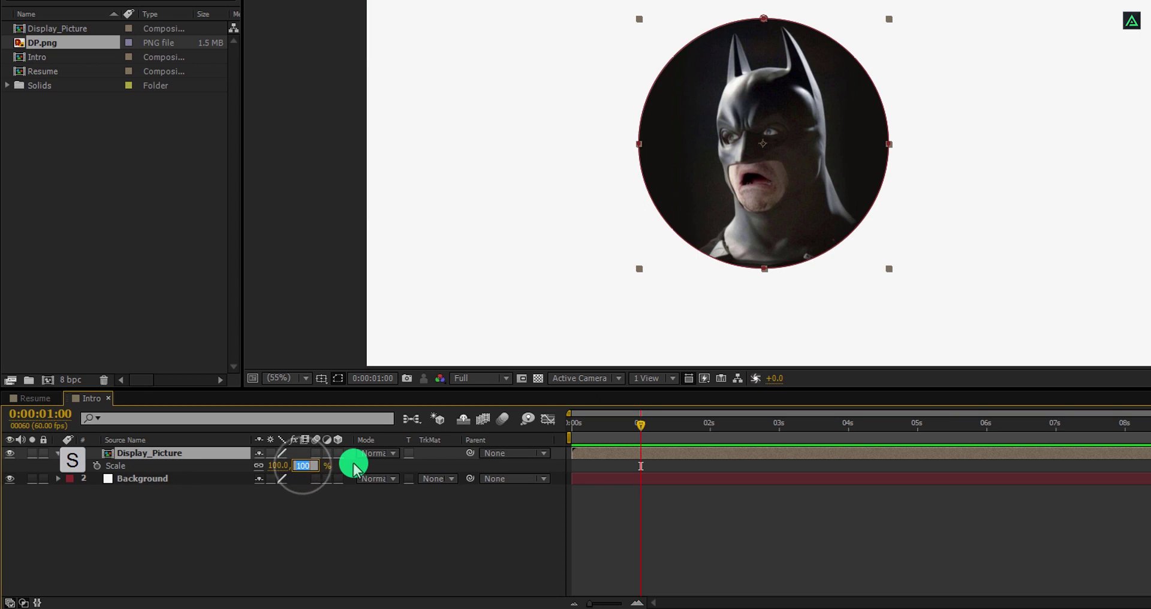
{"action": "type", "text": "60"}
{"action": "key", "text": "Return"}
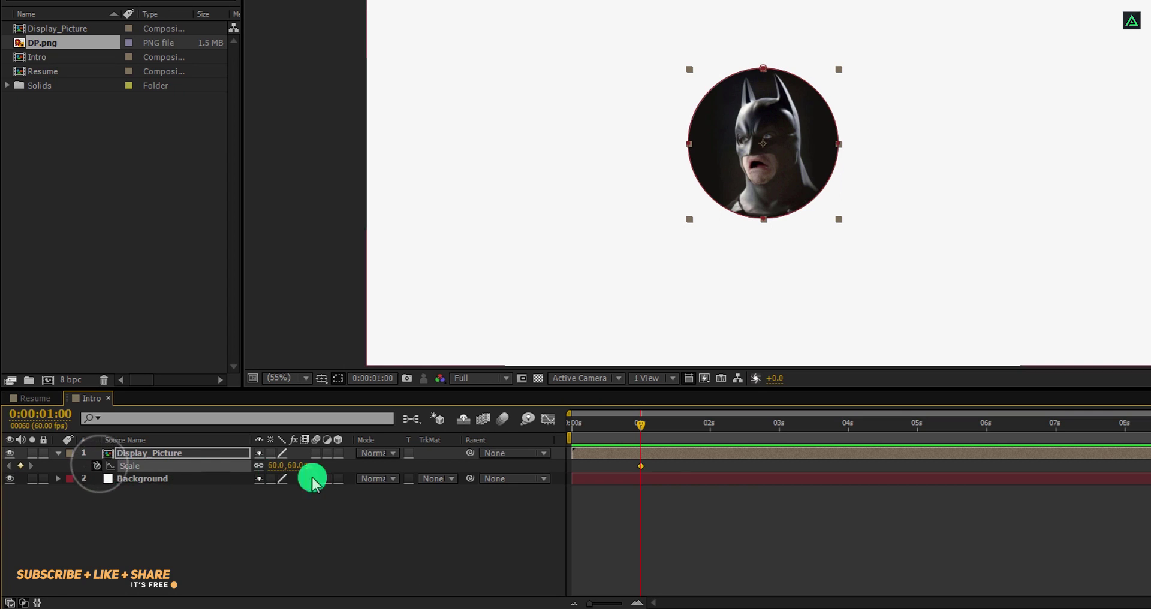
Set a Scale keyframe of 0% on the Display_Picture layer at 0:00:00:00
{"action": "left_click_drag", "start_coordinate": [586, 426], "coordinate": [570, 419]}
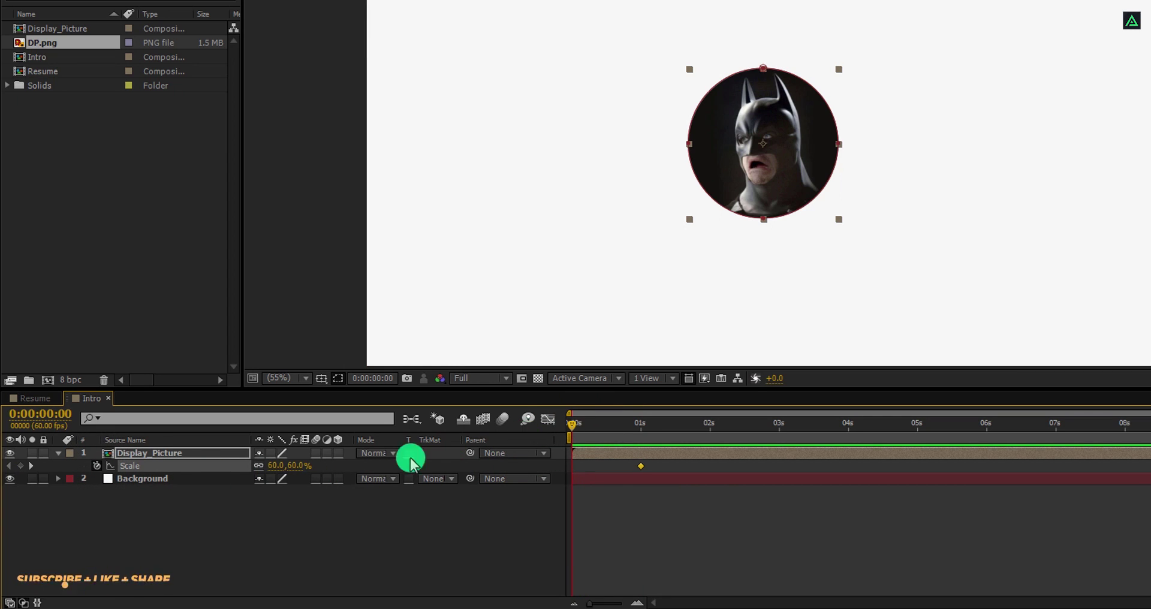
{"action": "left_click", "coordinate": [298, 466]}
{"action": "type", "text": "0"}
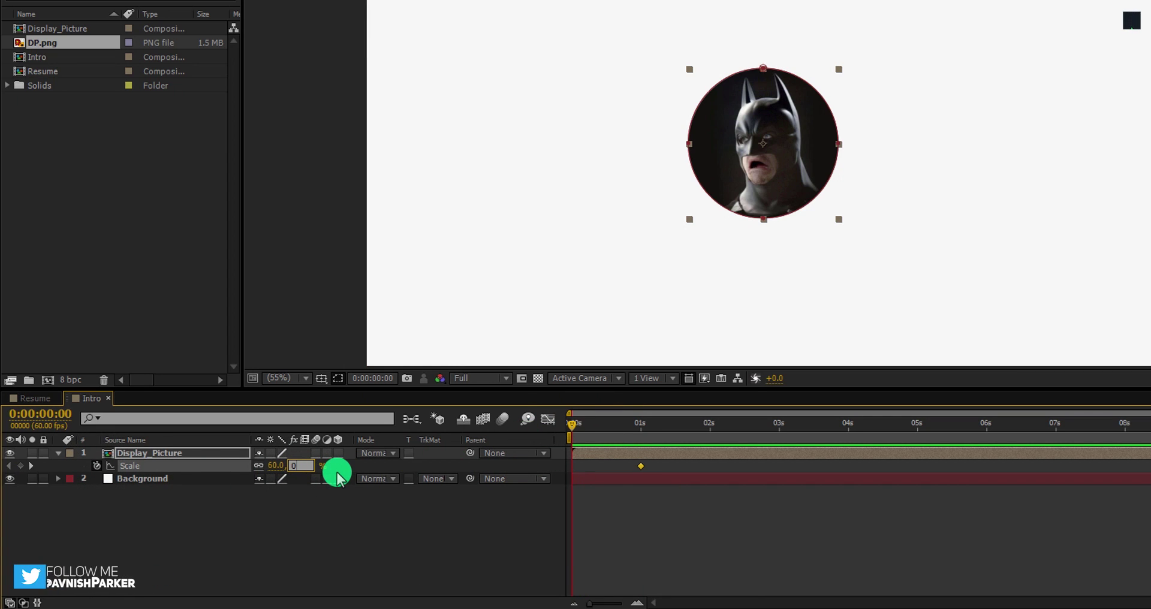
{"action": "key", "text": "Return"}
Animate the Display_Picture layer's Position from 960,540 at 0:00:02:00 up to 960,370 at 0:00:02:59
{"action": "left_click_drag", "start_coordinate": [573, 425], "coordinate": [647, 429]}
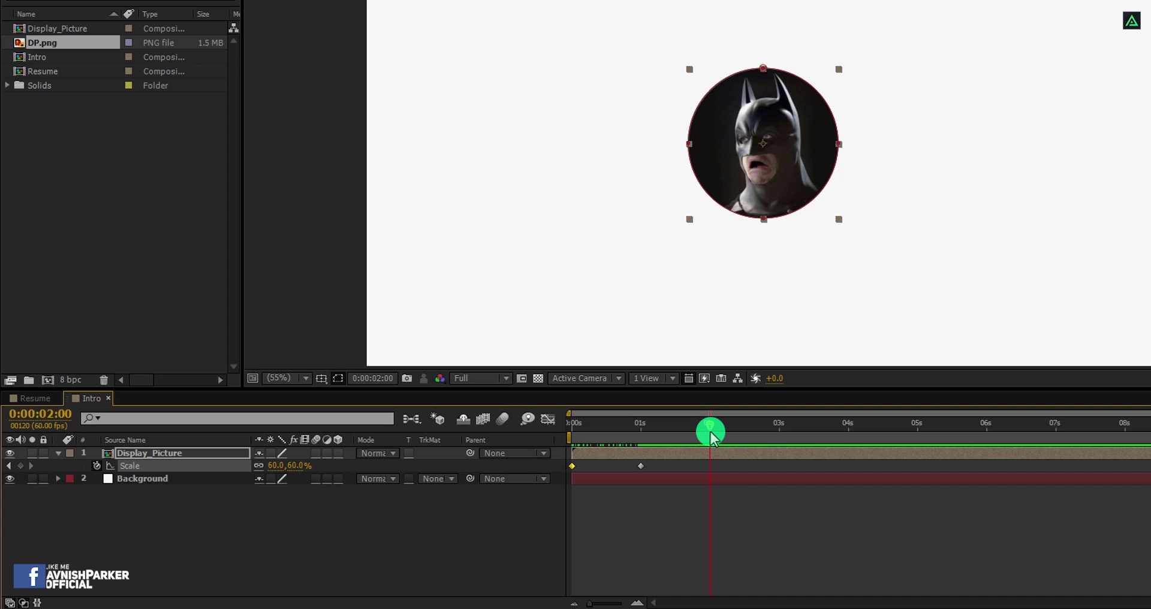
{"action": "key", "text": "p"}
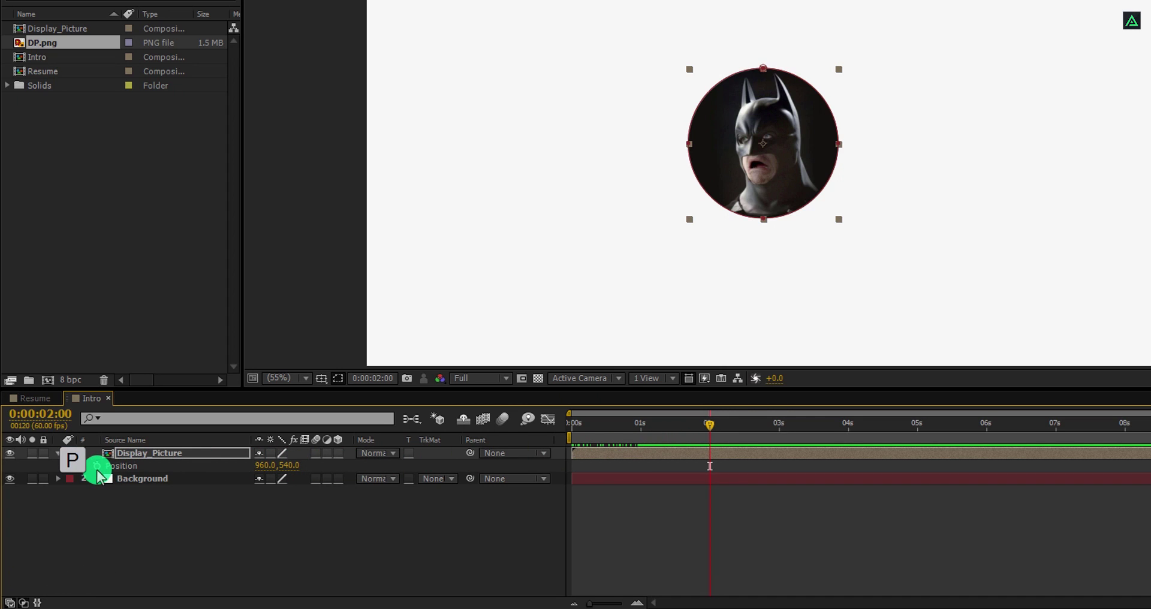
{"action": "left_click", "coordinate": [97, 467]}
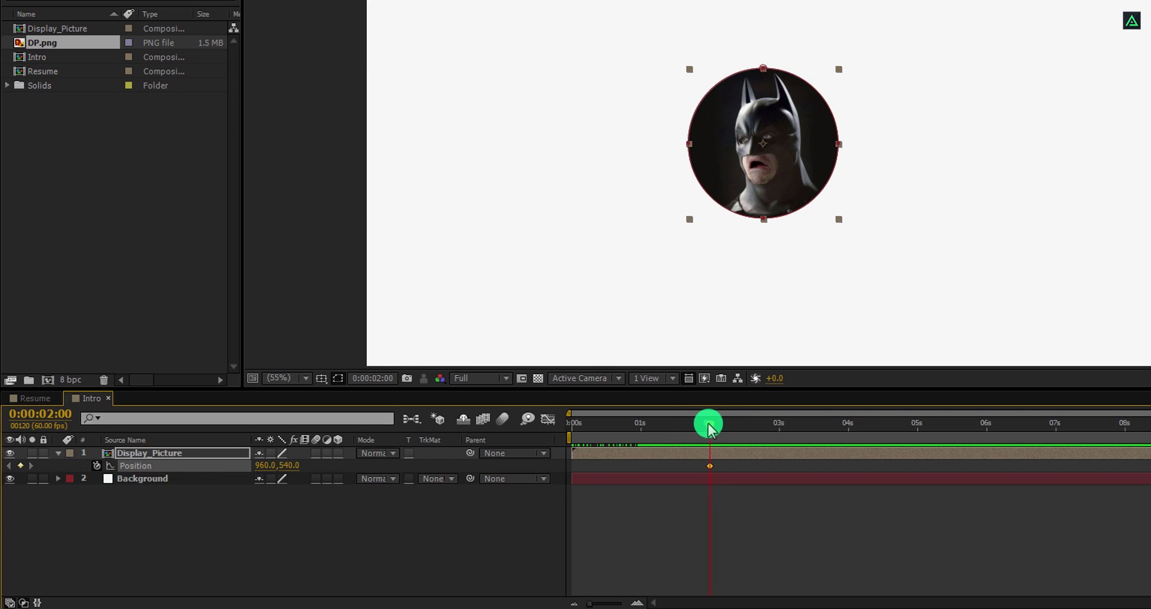
{"action": "left_click_drag", "start_coordinate": [775, 432], "coordinate": [771, 432]}
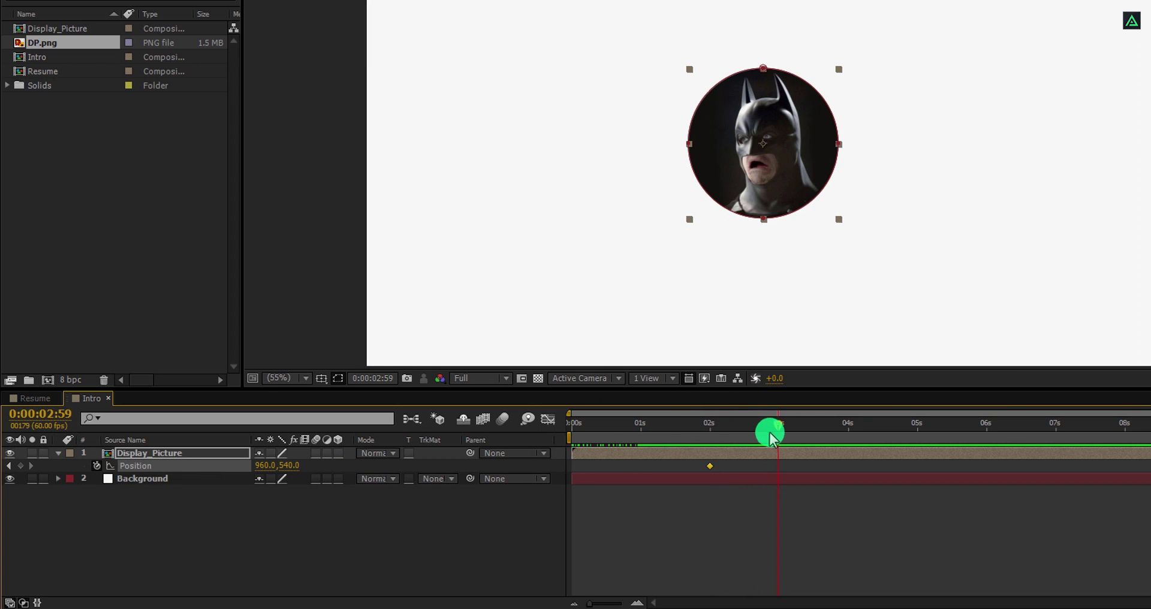
{"action": "left_click_drag", "start_coordinate": [286, 466], "coordinate": [139, 490]}
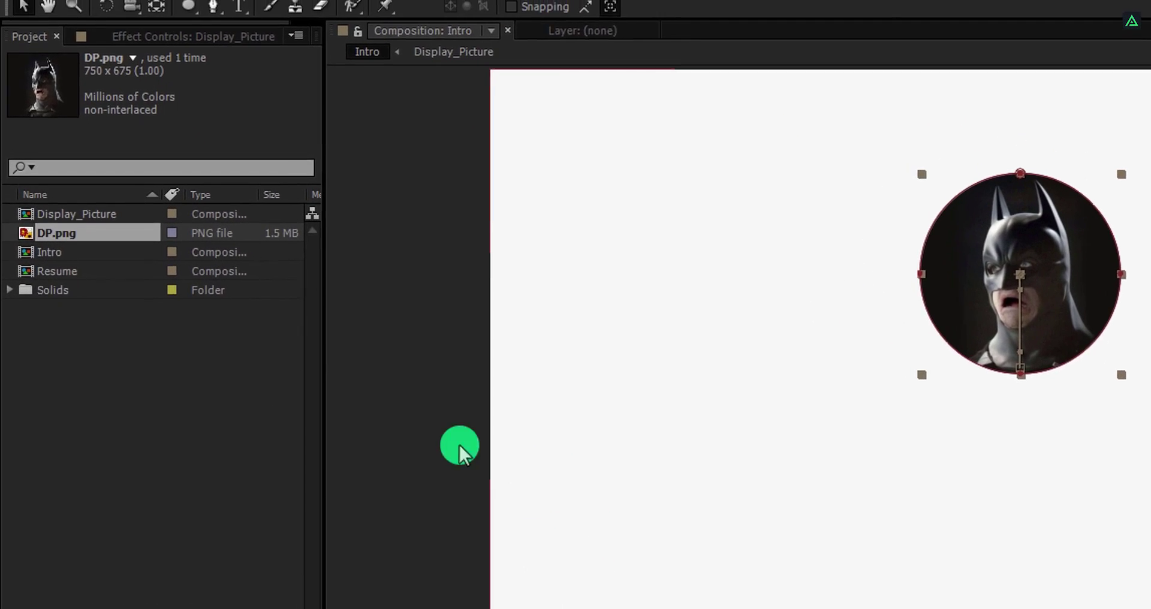
Add a text layer with the person's full name below the picture and colour it dark grey #181818
{"action": "left_click", "coordinate": [239, 6]}
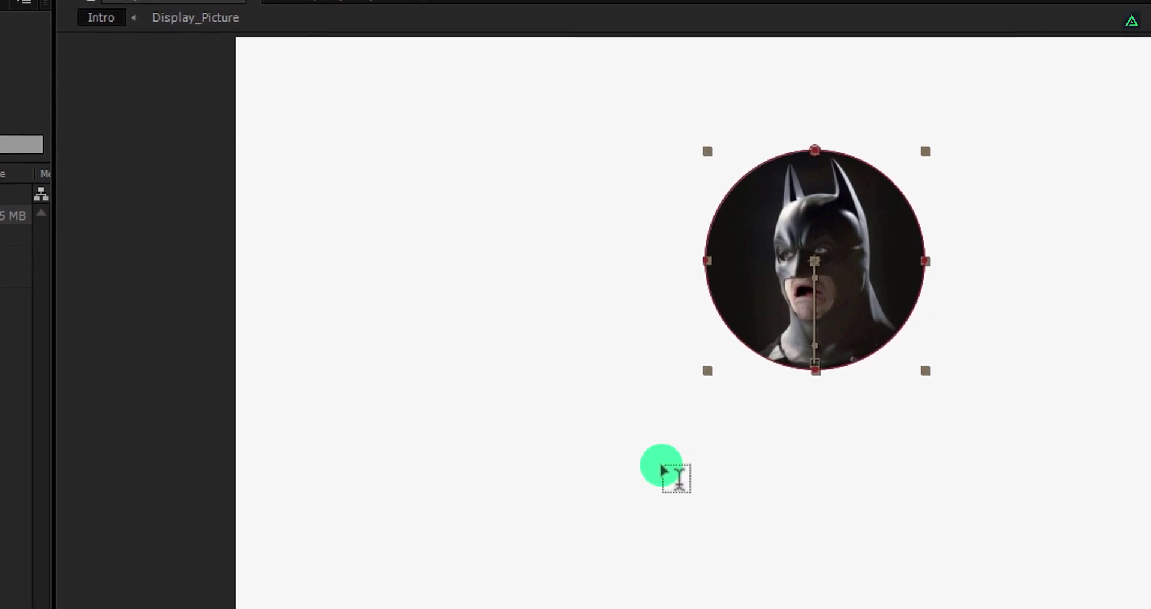
{"action": "left_click", "coordinate": [841, 512]}
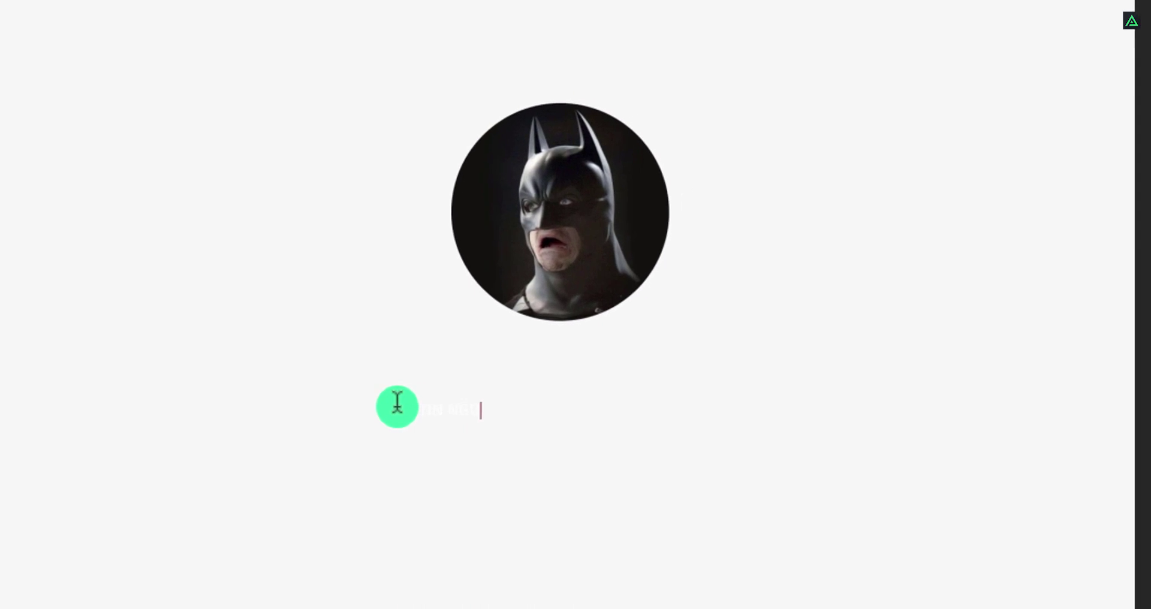
{"action": "double_click", "coordinate": [490, 402]}
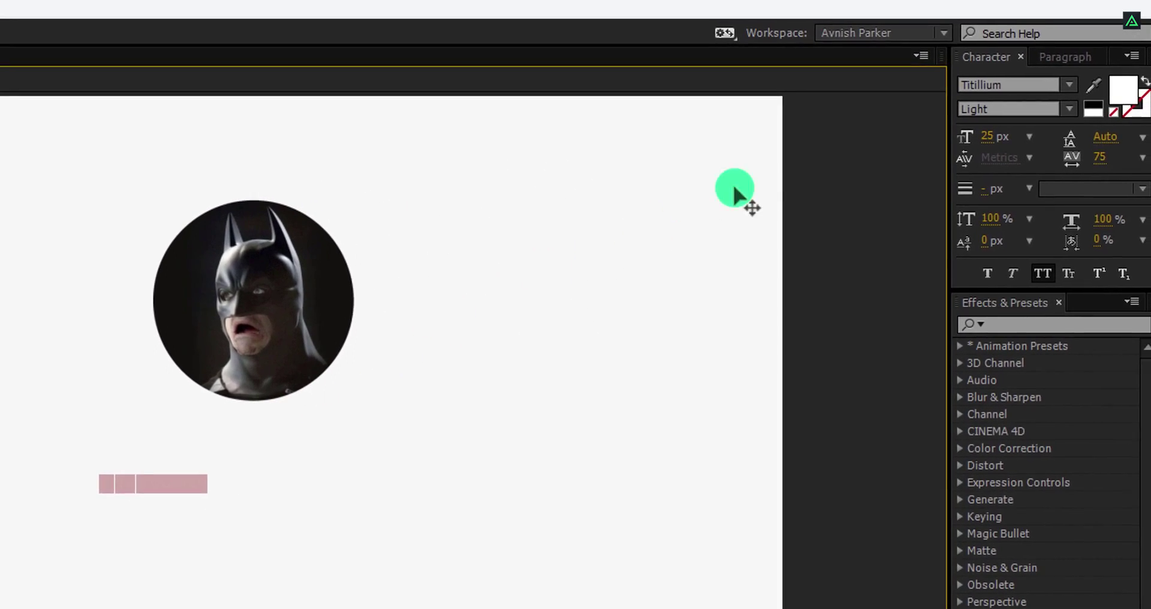
{"action": "left_click", "coordinate": [1108, 97]}
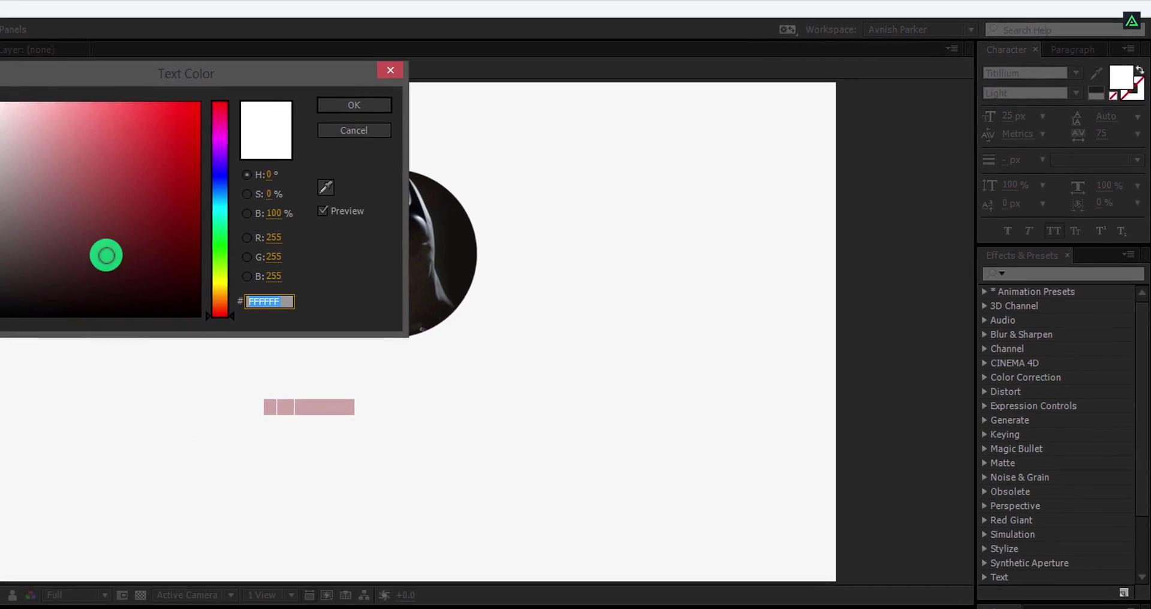
{"action": "left_click_drag", "start_coordinate": [0, 280], "coordinate": [0, 324]}
{"action": "left_click", "coordinate": [362, 103]}
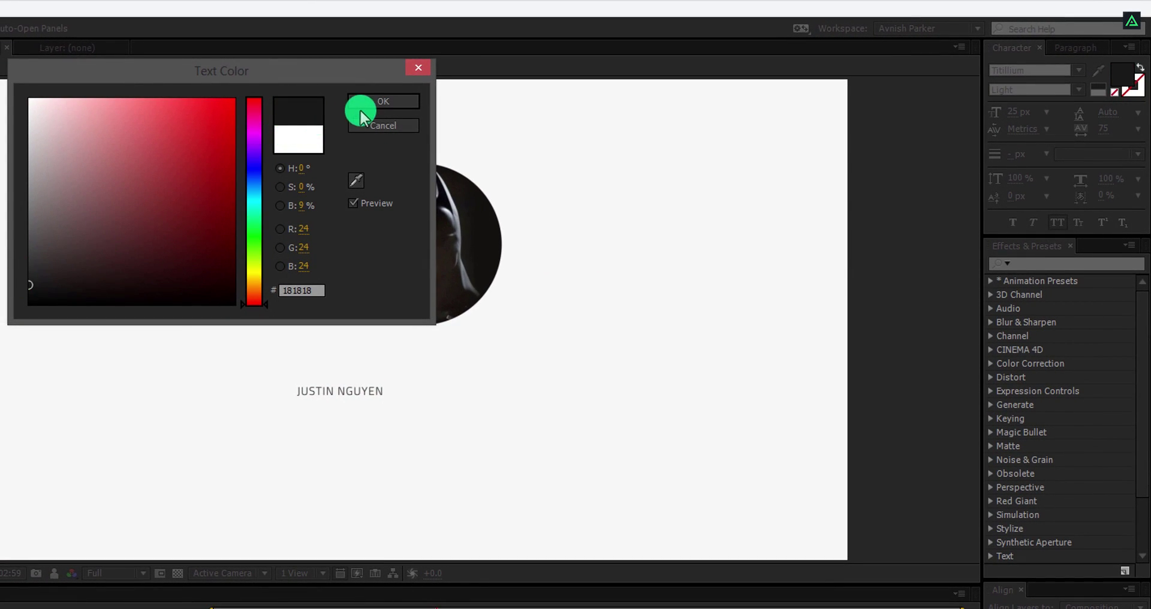
Set the name text's font size to 51 px and centre it just beneath the circular picture
{"action": "left_click", "coordinate": [1020, 119]}
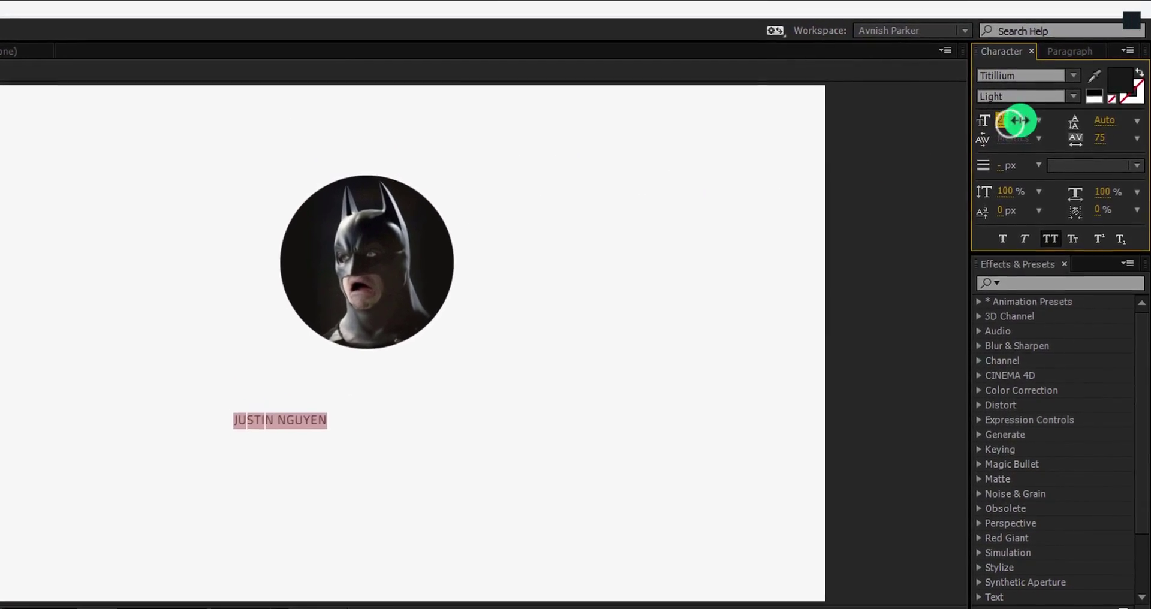
{"action": "type", "text": "51"}
{"action": "key", "text": "Return"}
{"action": "left_click_drag", "start_coordinate": [530, 414], "coordinate": [571, 378]}
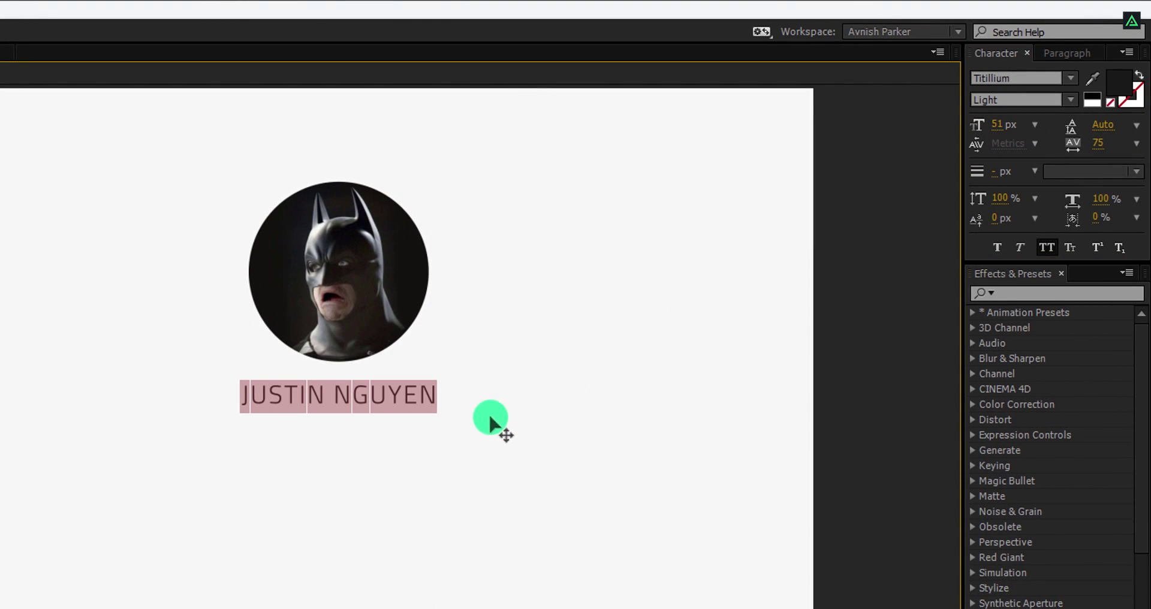
Set only the first name in the name text to the Titillium Bold style
{"action": "left_click", "coordinate": [323, 398]}
{"action": "left_click_drag", "start_coordinate": [323, 398], "coordinate": [236, 402]}
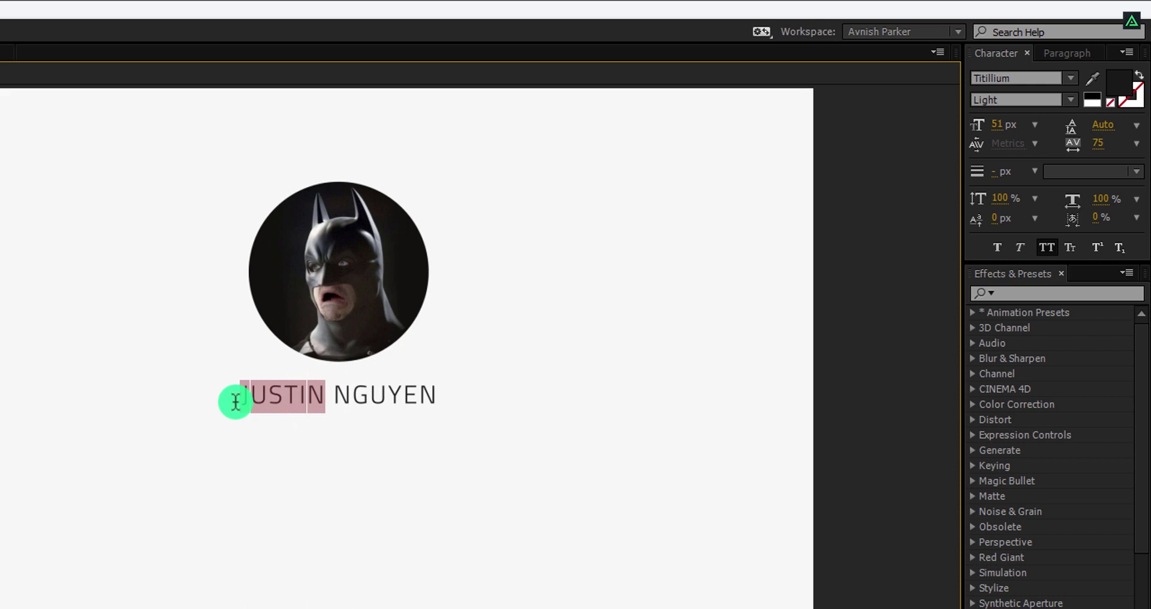
{"action": "left_click", "coordinate": [1068, 100]}
{"action": "left_click", "coordinate": [1041, 355]}
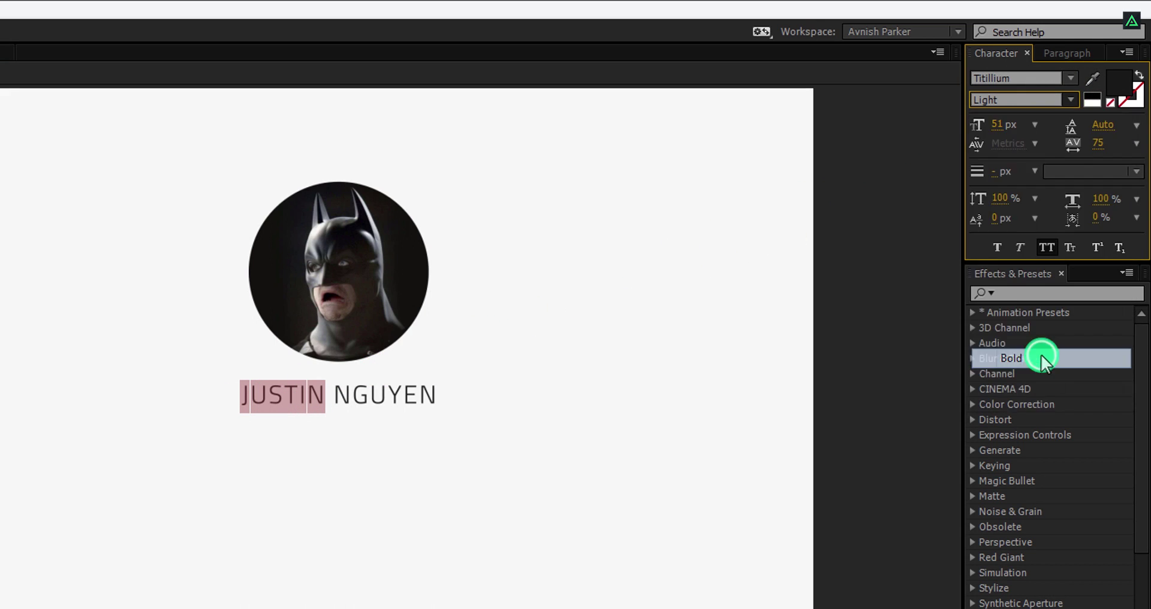
{"action": "key", "text": "ctrl+Return"}
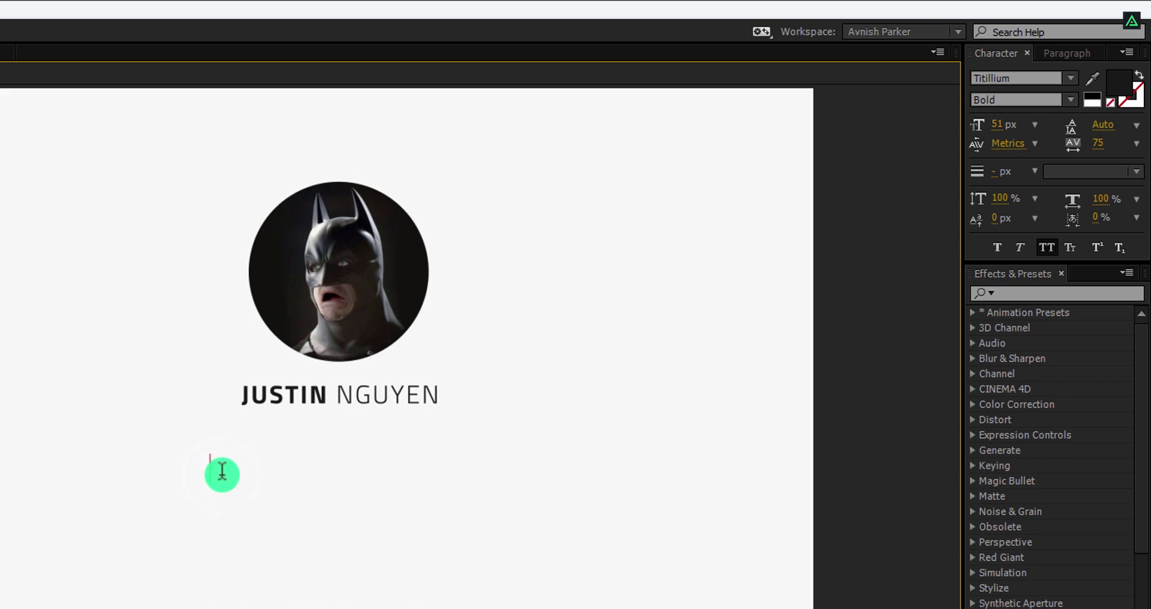
Add the tagline text "SUPERHERO AND BUSINESSMAN", size it to 25 px and place it directly under the name
{"action": "type", "text": "SUPERHERO AND BUSINESSMAN"}
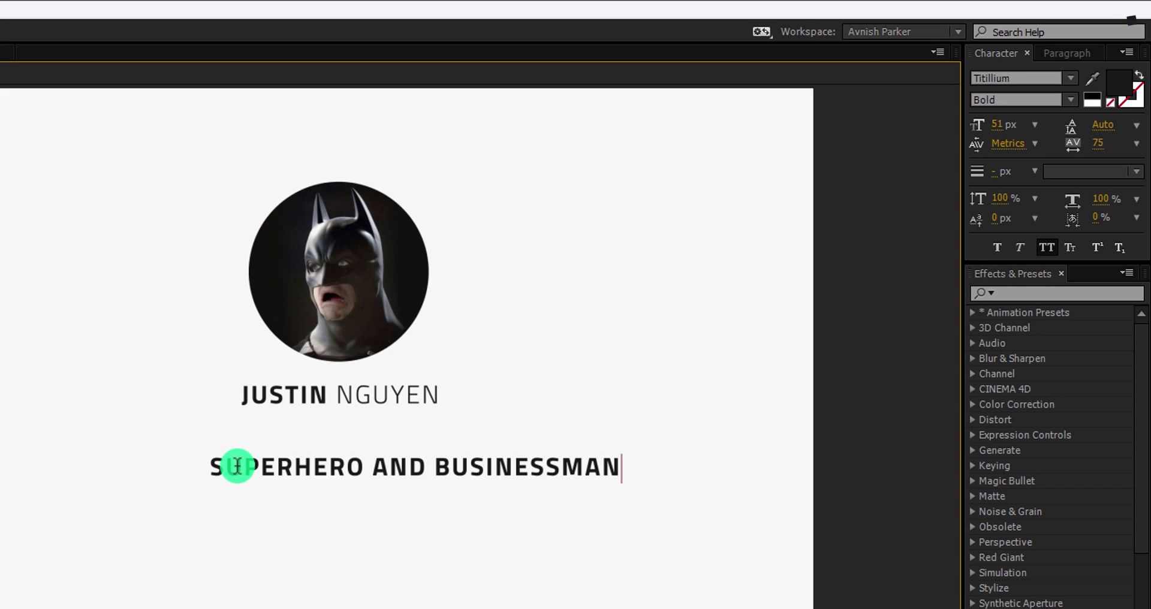
{"action": "key", "text": "ctrl+Return"}
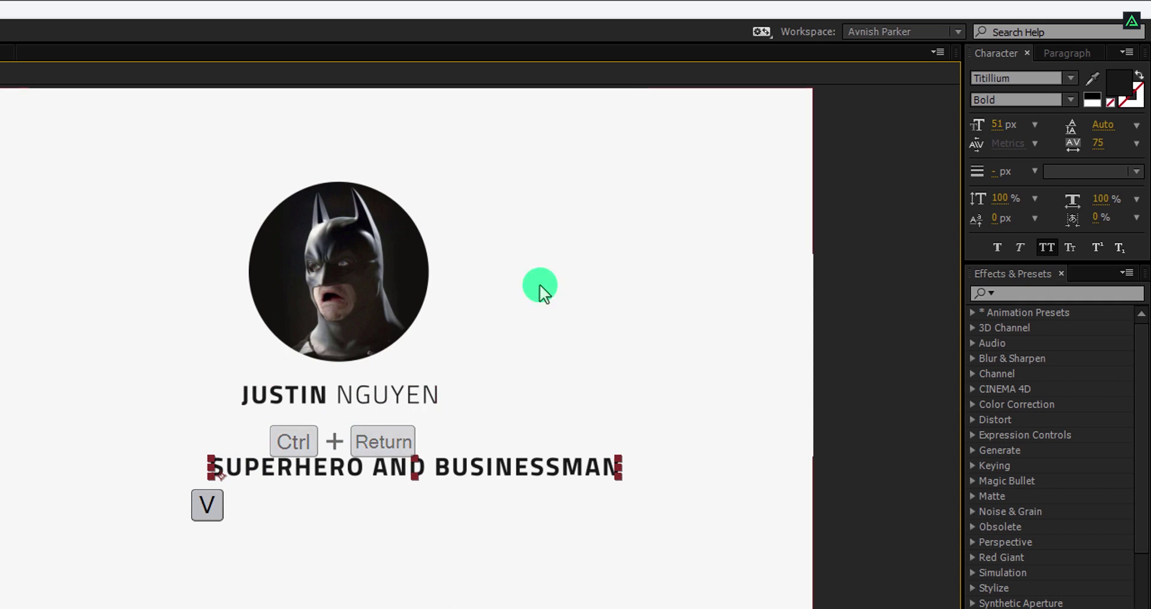
{"action": "left_click_drag", "start_coordinate": [997, 125], "coordinate": [979, 134]}
{"action": "left_click_drag", "start_coordinate": [374, 465], "coordinate": [384, 424]}
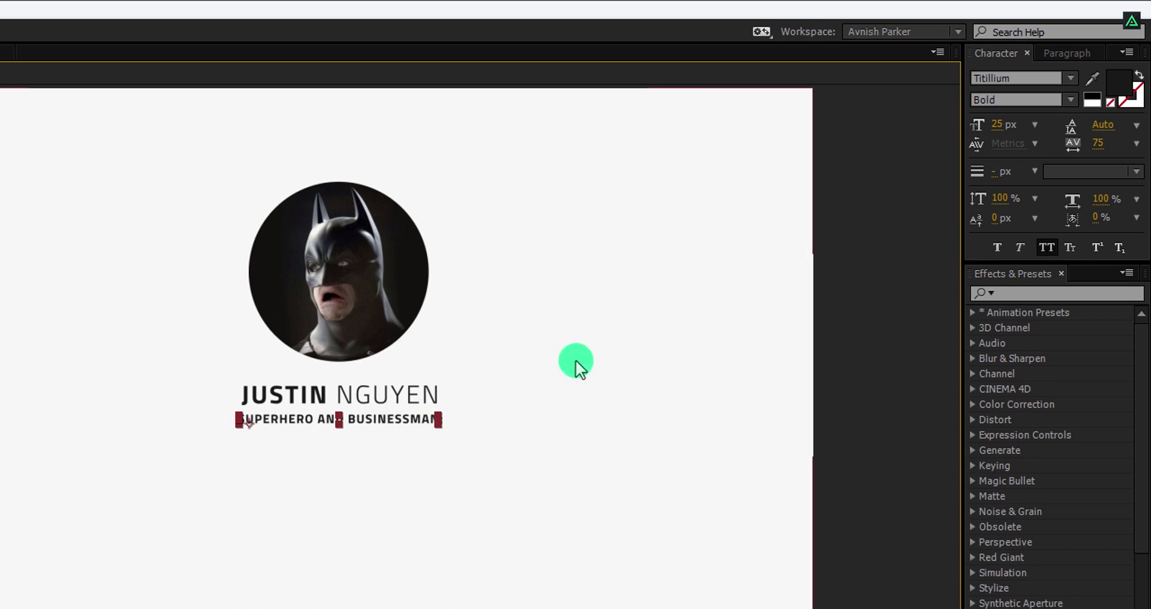
Set the tagline's font style to Light and its tracking to 200
{"action": "left_click", "coordinate": [1067, 98]}
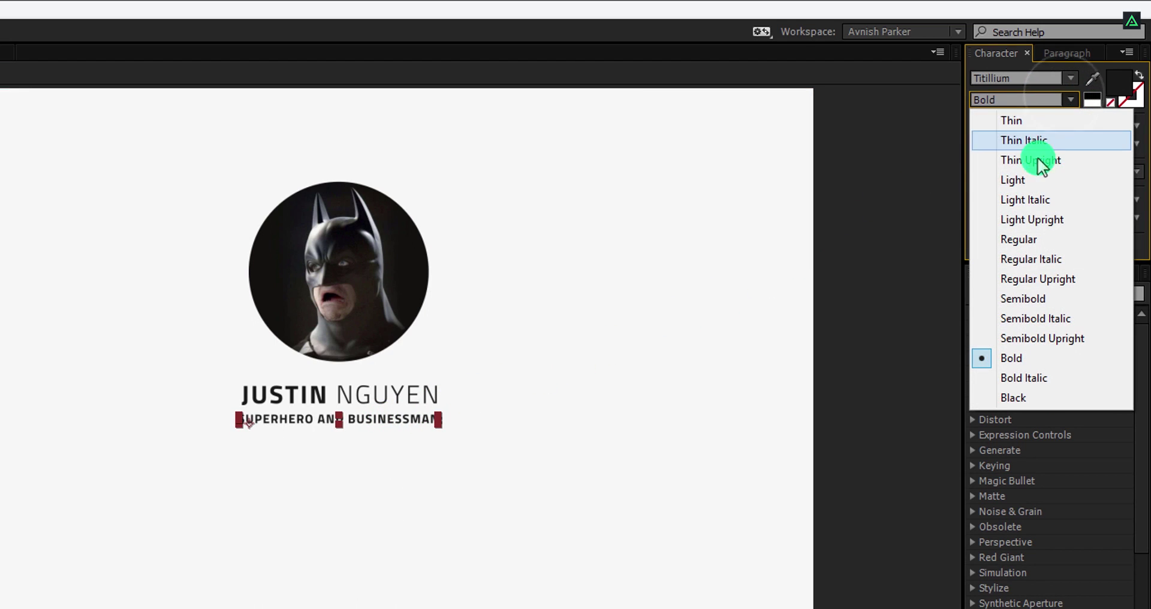
{"action": "left_click", "coordinate": [1022, 181]}
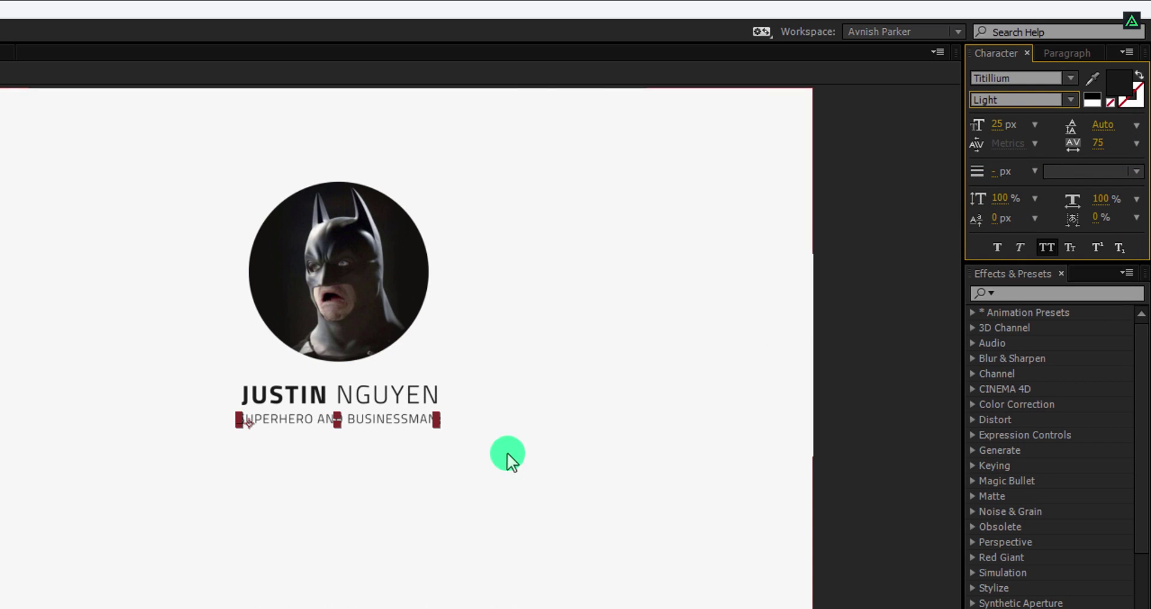
{"action": "left_click", "coordinate": [1135, 144]}
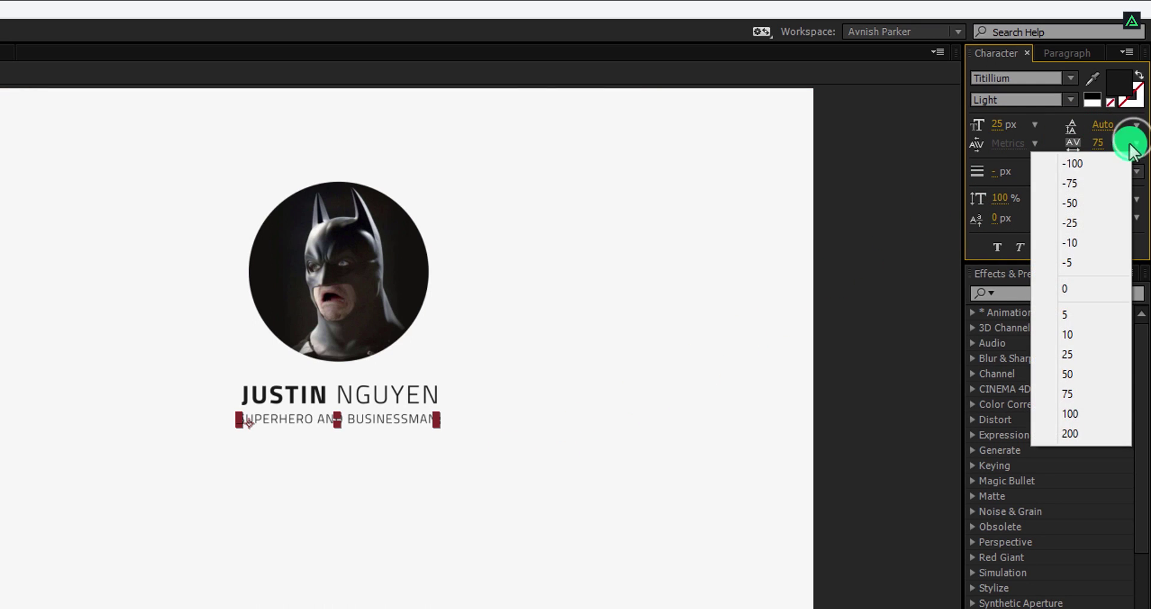
{"action": "left_click", "coordinate": [1077, 433]}
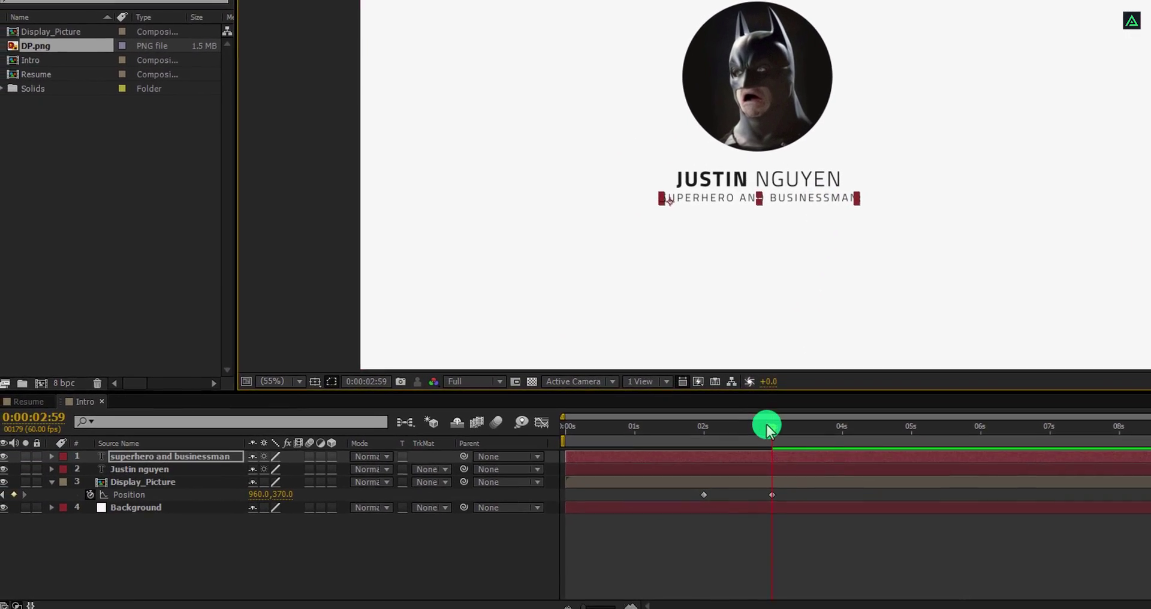
Animate the tagline's and name's Y positions from 891.7 and 855.4 at 0:00:02:01 up to 709.7 and 673.4 at 0:00:02:59
{"action": "left_click_drag", "start_coordinate": [743, 447], "coordinate": [674, 456]}
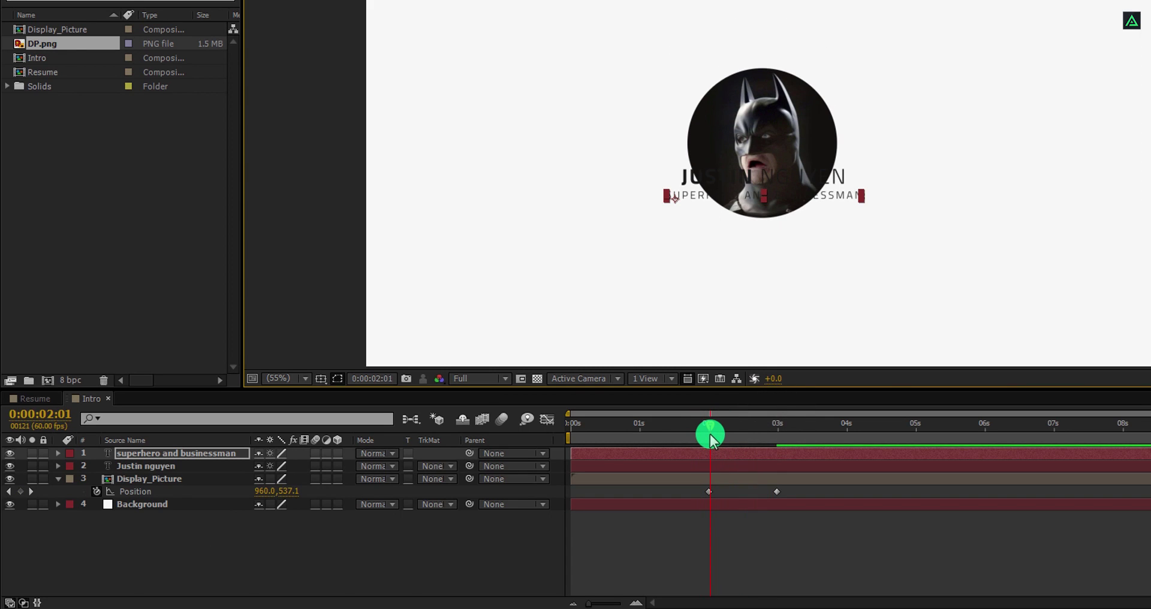
{"action": "left_click", "coordinate": [157, 467], "text": "shift"}
{"action": "key", "text": "p"}
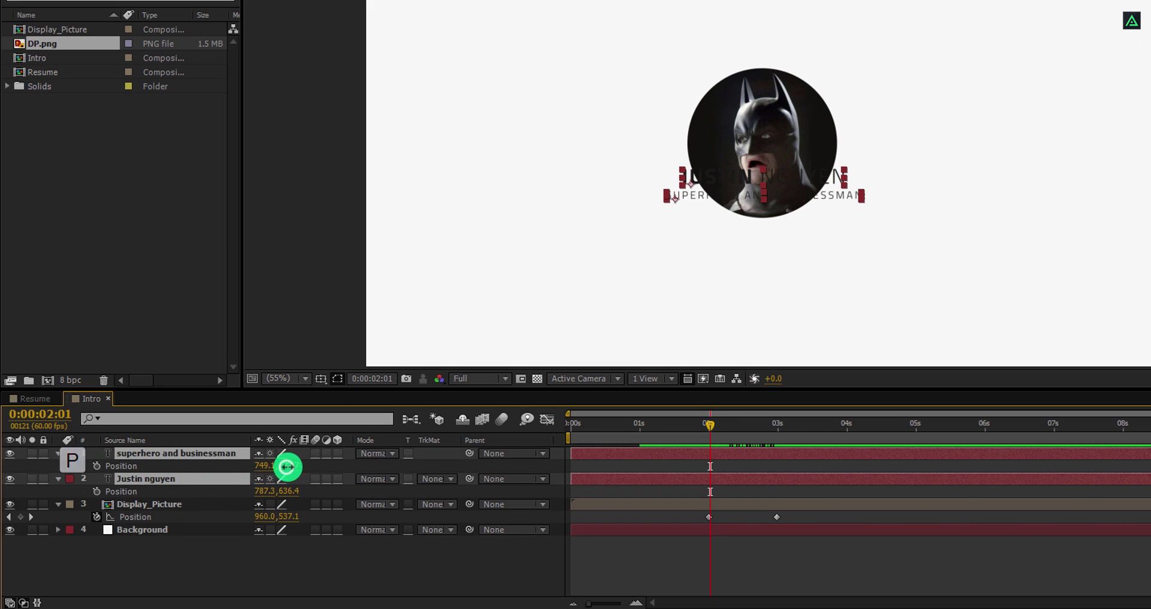
{"action": "left_click_drag", "start_coordinate": [288, 466], "coordinate": [462, 455]}
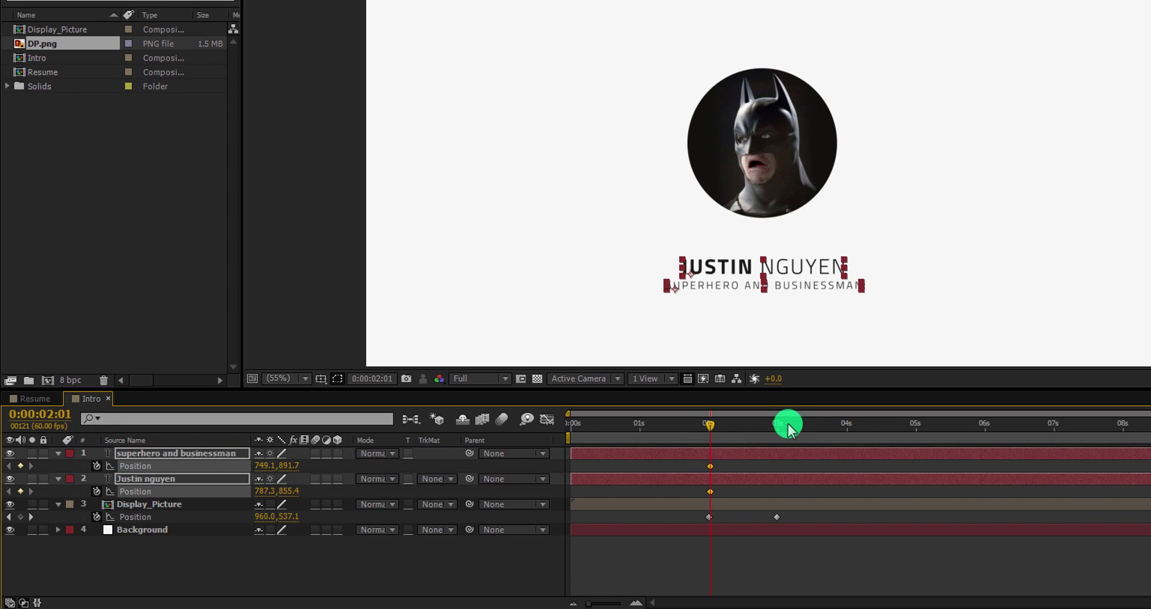
{"action": "left_click_drag", "start_coordinate": [789, 428], "coordinate": [779, 427]}
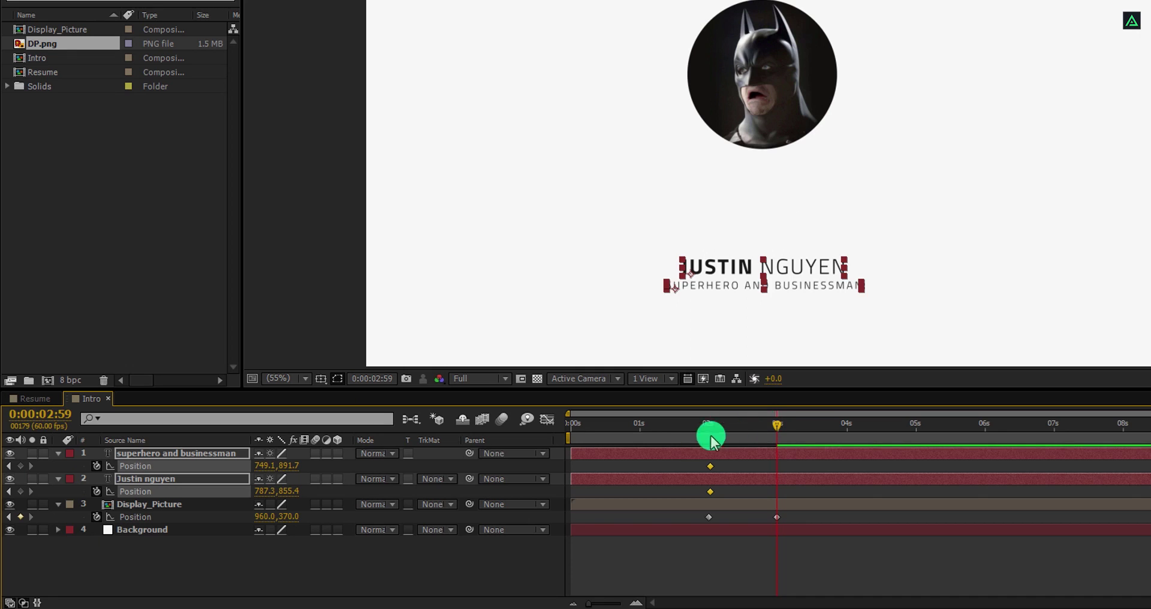
{"action": "left_click_drag", "start_coordinate": [287, 472], "coordinate": [122, 495]}
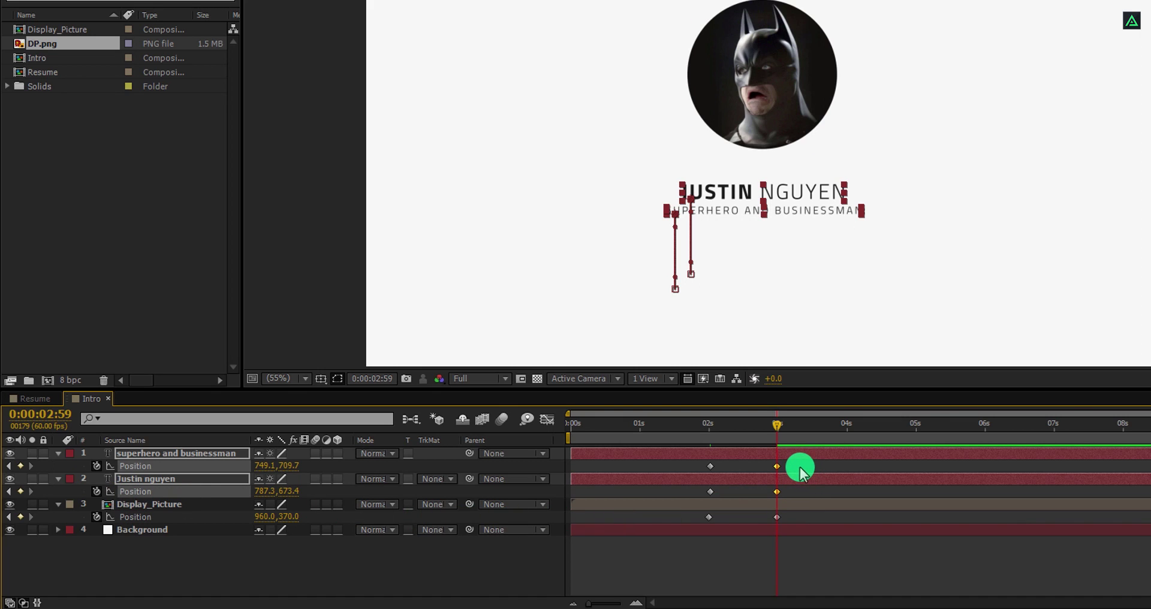
Apply Easy Ease to all Position keyframes of the two text layers and the Display_Picture layer
{"action": "left_click_drag", "start_coordinate": [802, 465], "coordinate": [703, 526]}
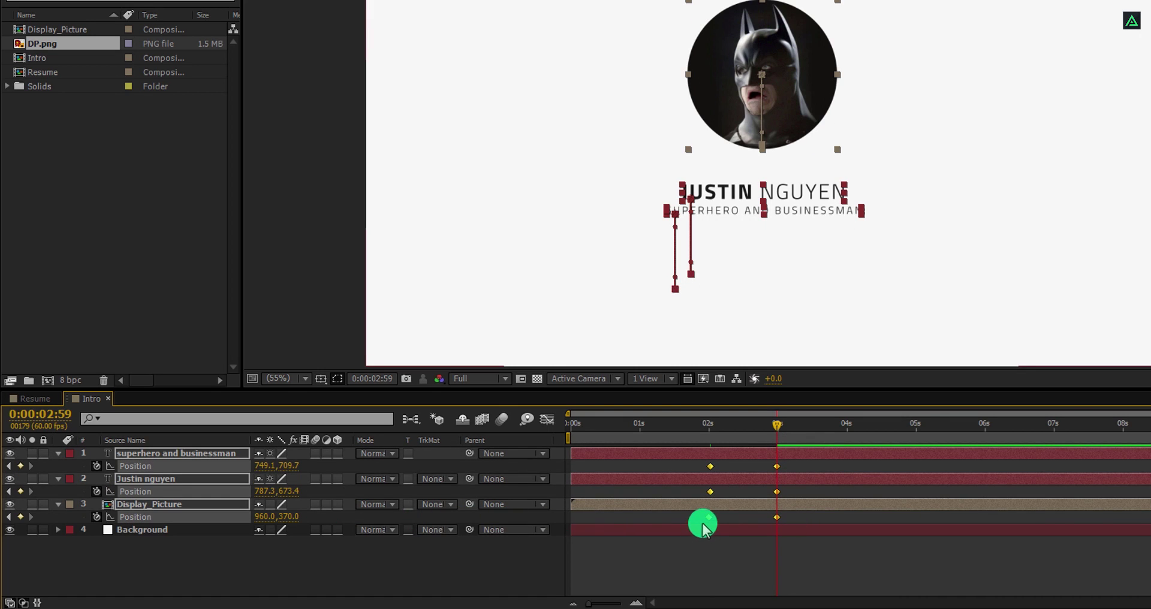
{"action": "right_click", "coordinate": [707, 516]}
{"action": "mouse_move", "coordinate": [765, 503]}
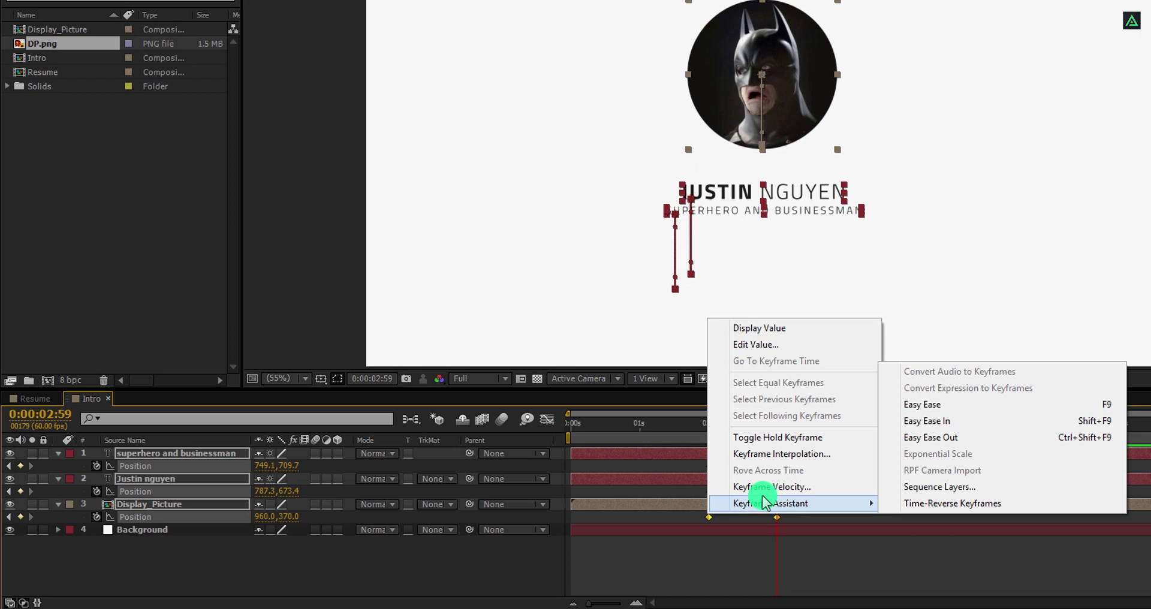
{"action": "left_click", "coordinate": [964, 404]}
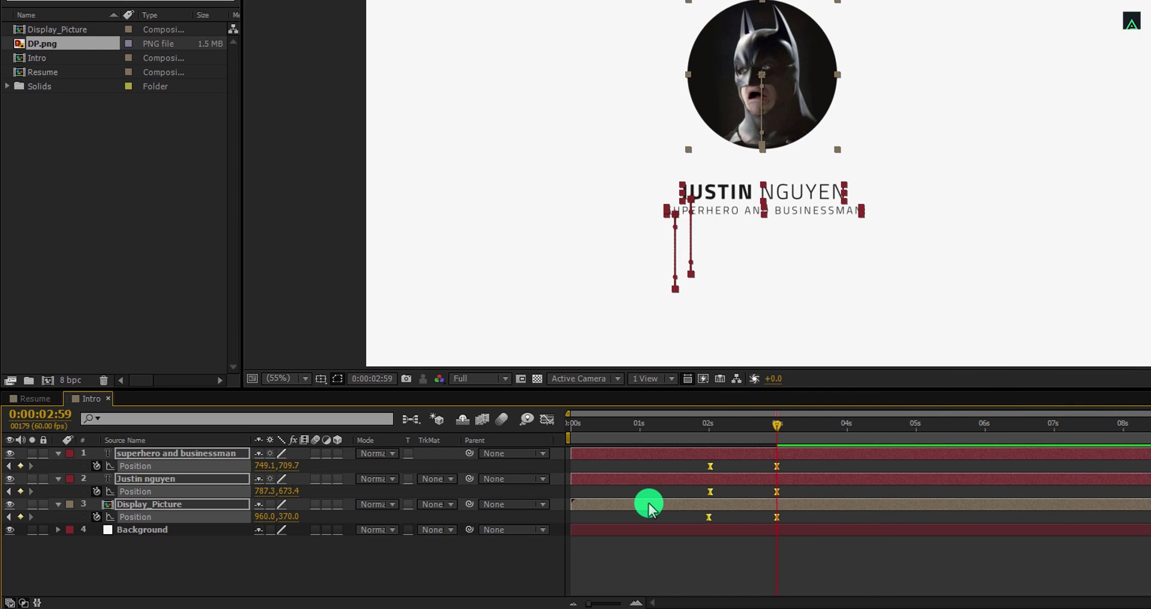
Reshape the speed graph of the three layers' Position keyframes so the movement peaks early and slows gradually into the end keyframes
{"action": "left_click", "coordinate": [549, 419]}
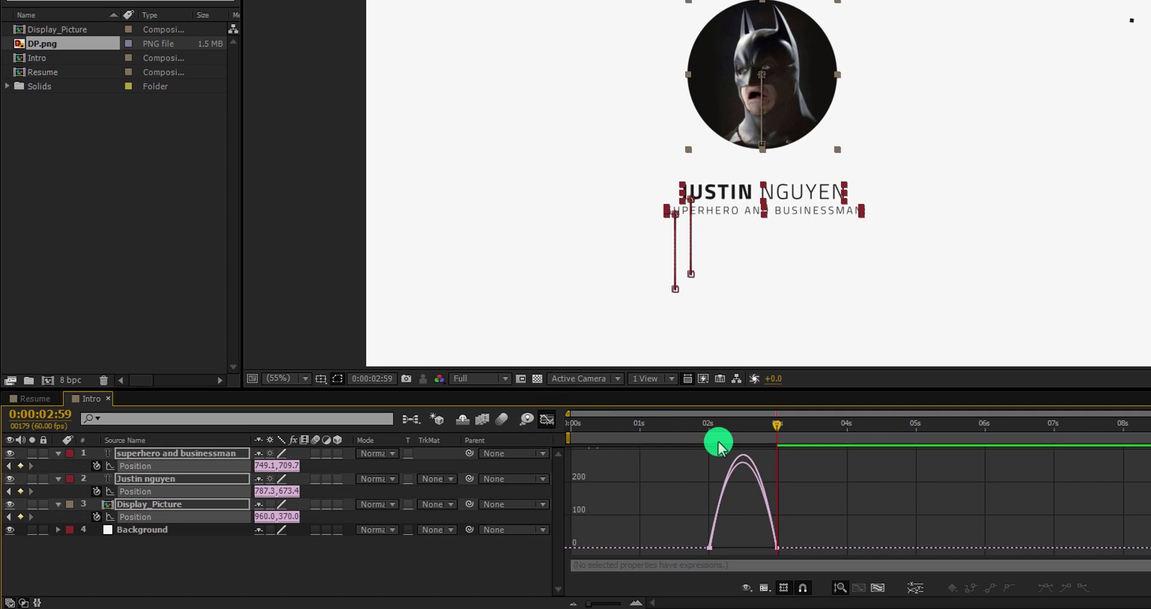
{"action": "right_click", "coordinate": [746, 515]}
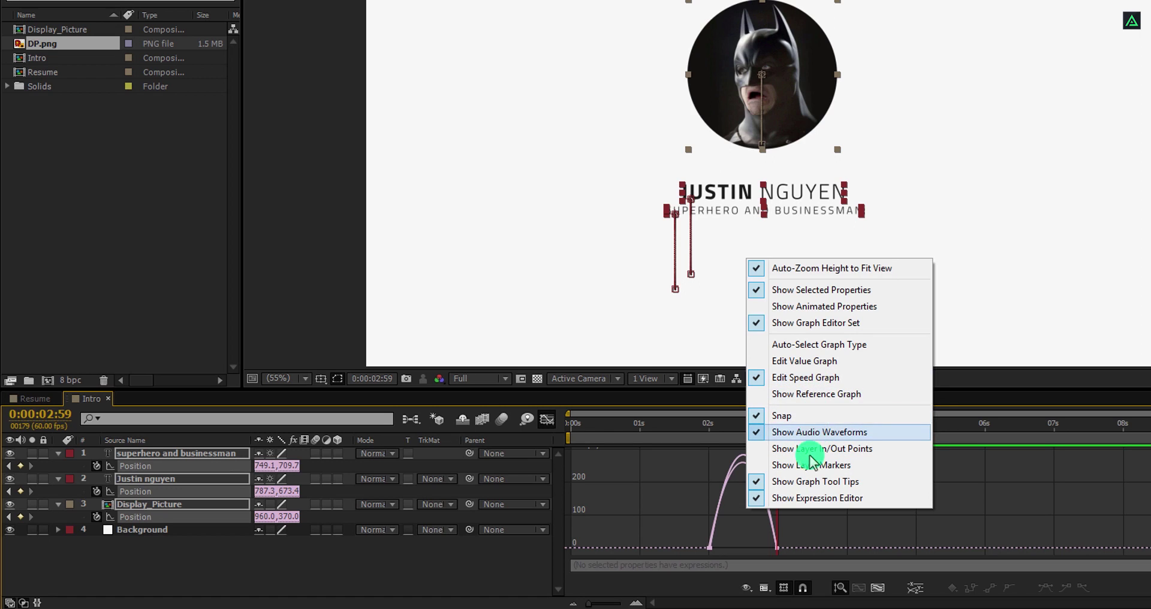
{"action": "left_click", "coordinate": [797, 531]}
{"action": "left_click_drag", "start_coordinate": [756, 555], "coordinate": [713, 540]}
{"action": "left_click", "coordinate": [547, 420]}
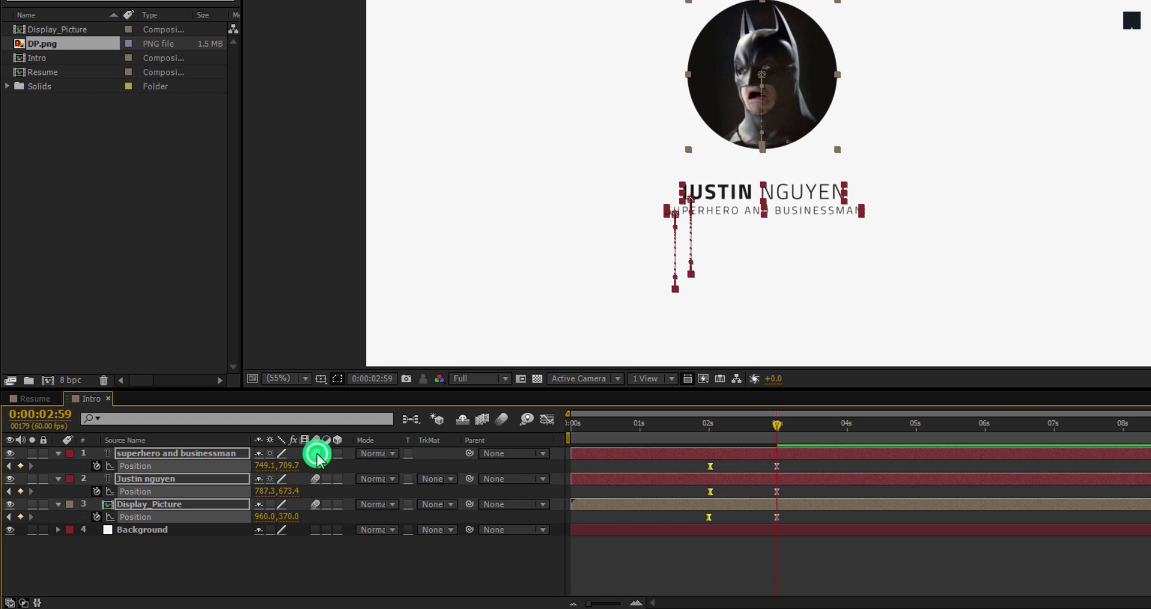
Enable motion blur on both text layers, Display_Picture and the composition, and check the movement around 0:00:02:33
{"action": "left_click", "coordinate": [502, 420]}
{"action": "left_click_drag", "start_coordinate": [720, 424], "coordinate": [746, 434]}
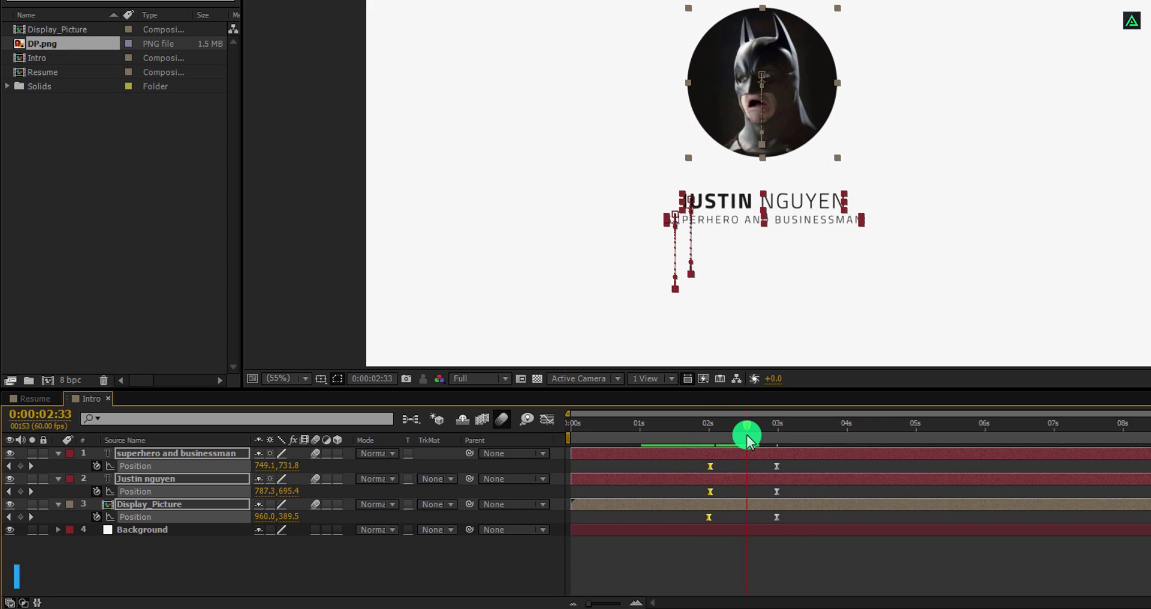
Shift the name and tagline layers about 0.3 seconds later so their movement starts after the Display_Picture movement
{"action": "left_click", "coordinate": [708, 547]}
{"action": "left_click", "coordinate": [701, 478]}
{"action": "left_click", "coordinate": [683, 451], "text": "shift"}
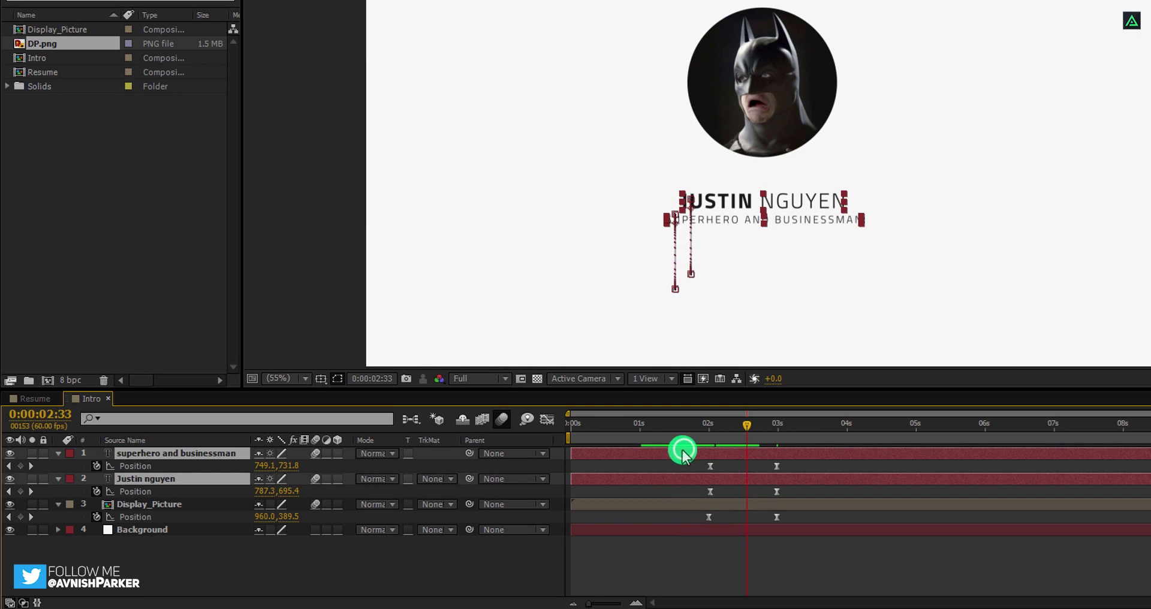
{"action": "left_click_drag", "start_coordinate": [659, 454], "coordinate": [756, 443]}
{"action": "left_click", "coordinate": [705, 425]}
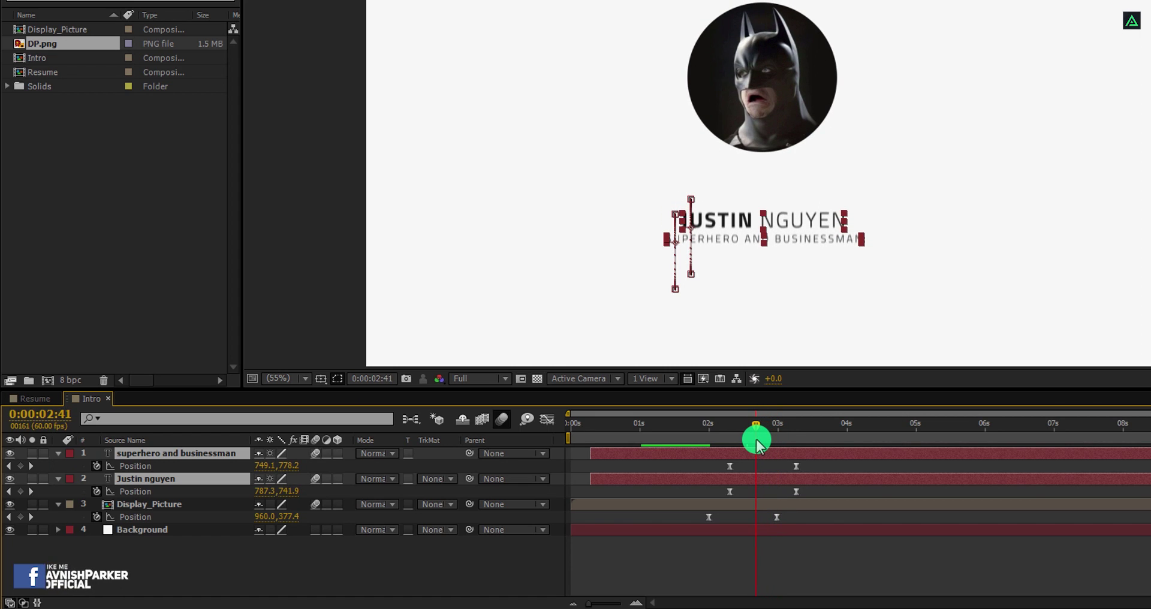
Fade in the name and tagline with Opacity keyframes, lowered at 0:00:02:36 and 100% at 0:00:02:46, and check the animation
{"action": "left_click_drag", "start_coordinate": [757, 440], "coordinate": [767, 457]}
{"action": "key", "text": "t"}
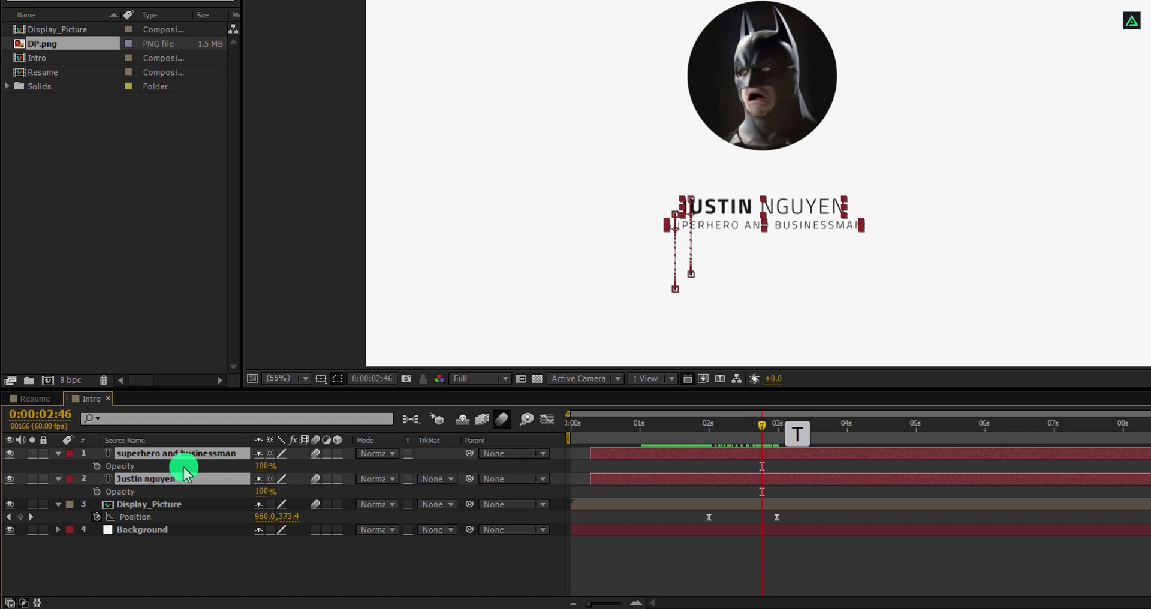
{"action": "left_click", "coordinate": [96, 466]}
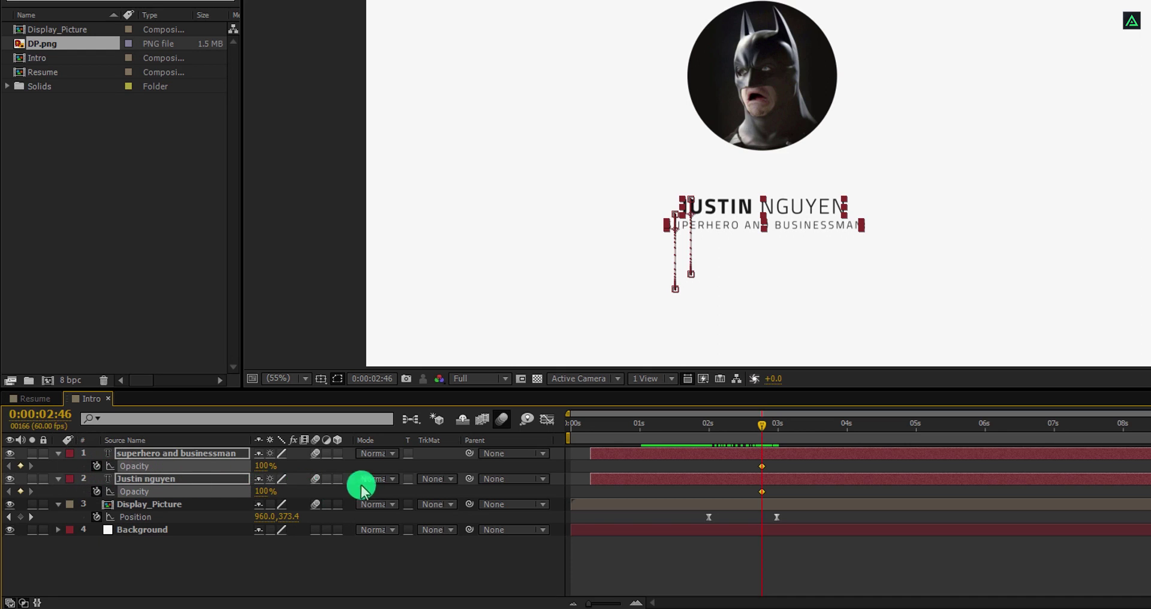
{"action": "left_click_drag", "start_coordinate": [754, 429], "coordinate": [750, 429]}
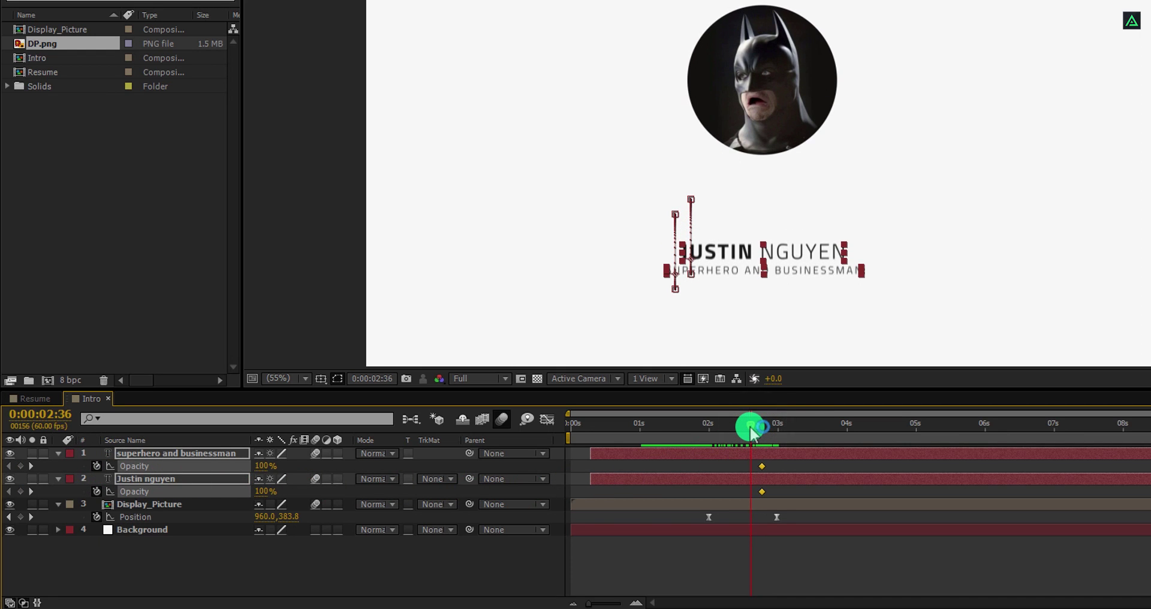
{"action": "left_click_drag", "start_coordinate": [261, 470], "coordinate": [170, 474]}
{"action": "left_click_drag", "start_coordinate": [681, 438], "coordinate": [782, 437]}
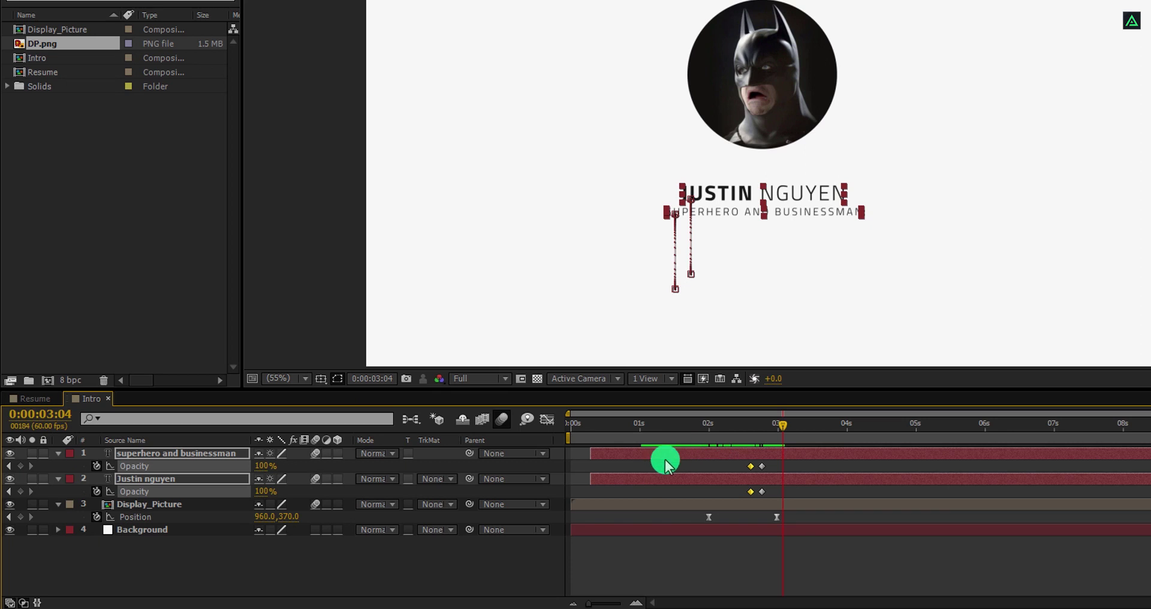
Apply Easy Ease to both Scale keyframes of the Display_Picture layer
{"action": "left_click", "coordinate": [605, 506]}
{"action": "left_click", "coordinate": [601, 507]}
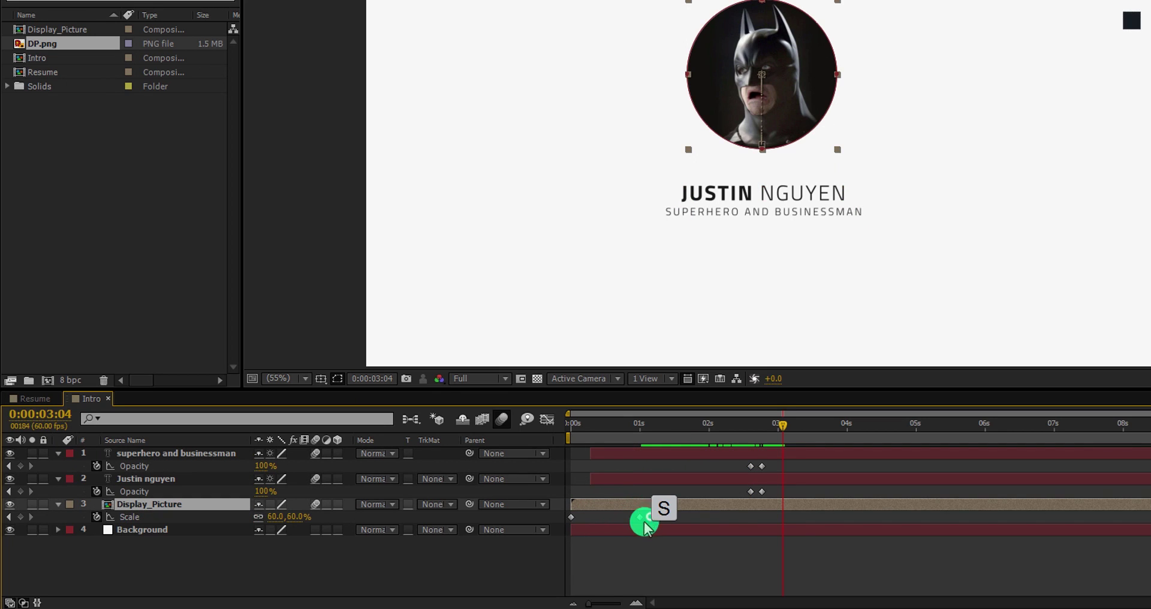
{"action": "right_click", "coordinate": [571, 517]}
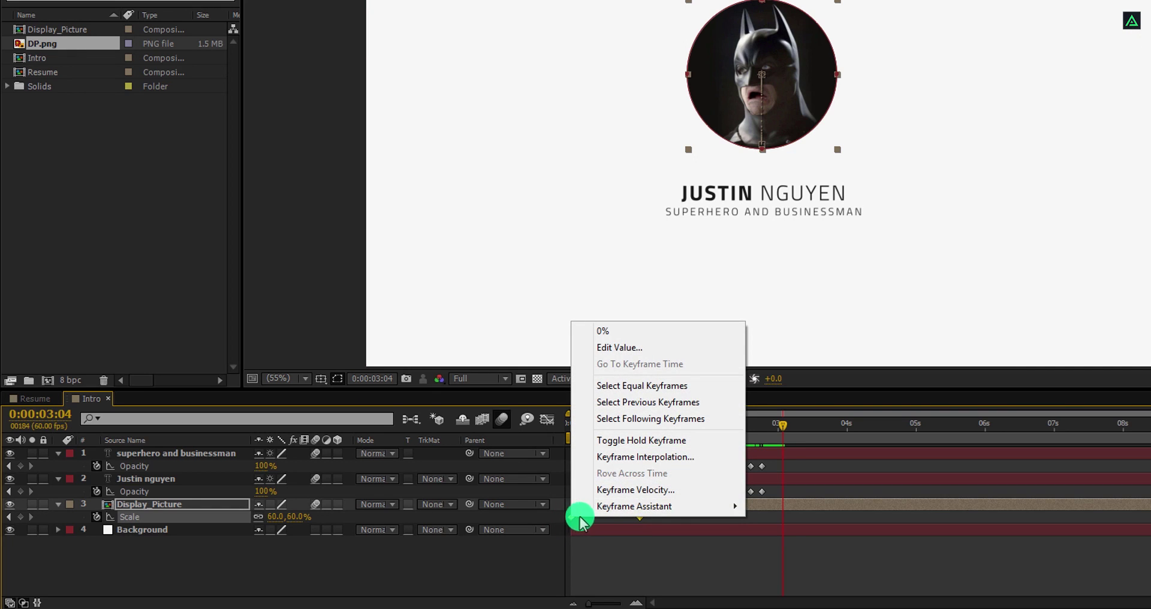
{"action": "mouse_move", "coordinate": [603, 506]}
{"action": "left_click", "coordinate": [822, 408]}
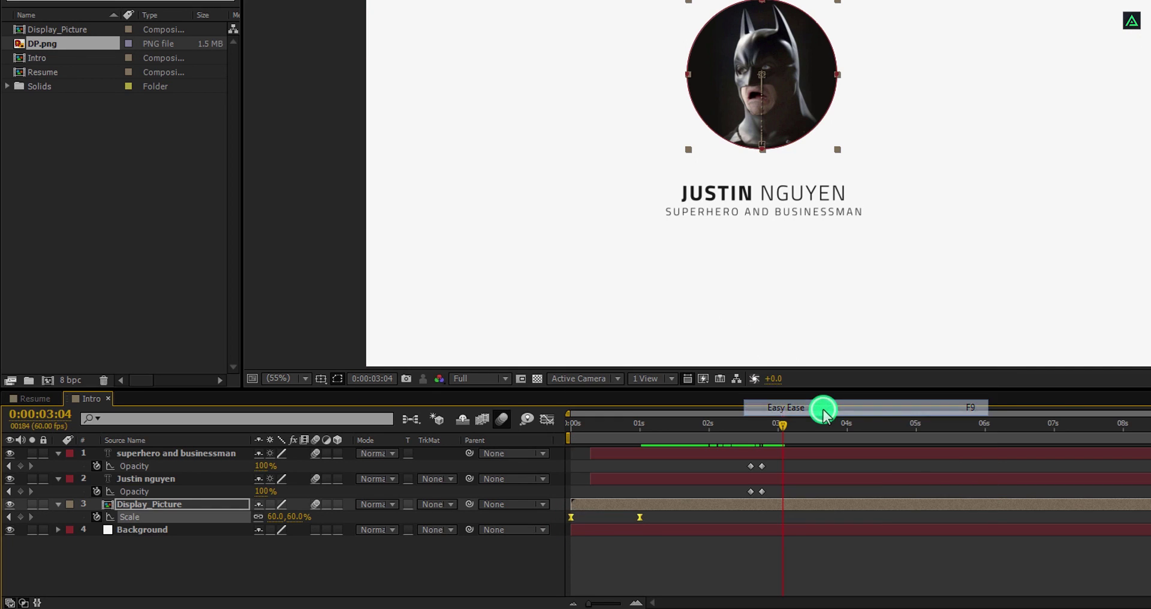
Reshape the speed graph of Display_Picture's Scale keyframes to peak early and slow gradually, and check the animation
{"action": "left_click", "coordinate": [552, 421]}
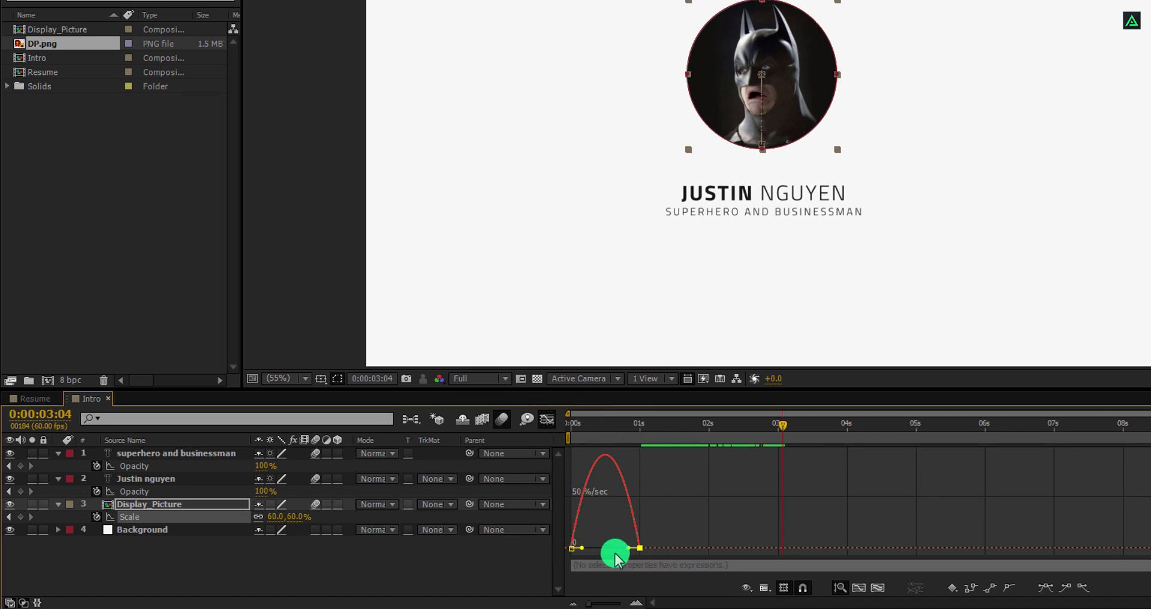
{"action": "left_click_drag", "start_coordinate": [601, 547], "coordinate": [602, 548]}
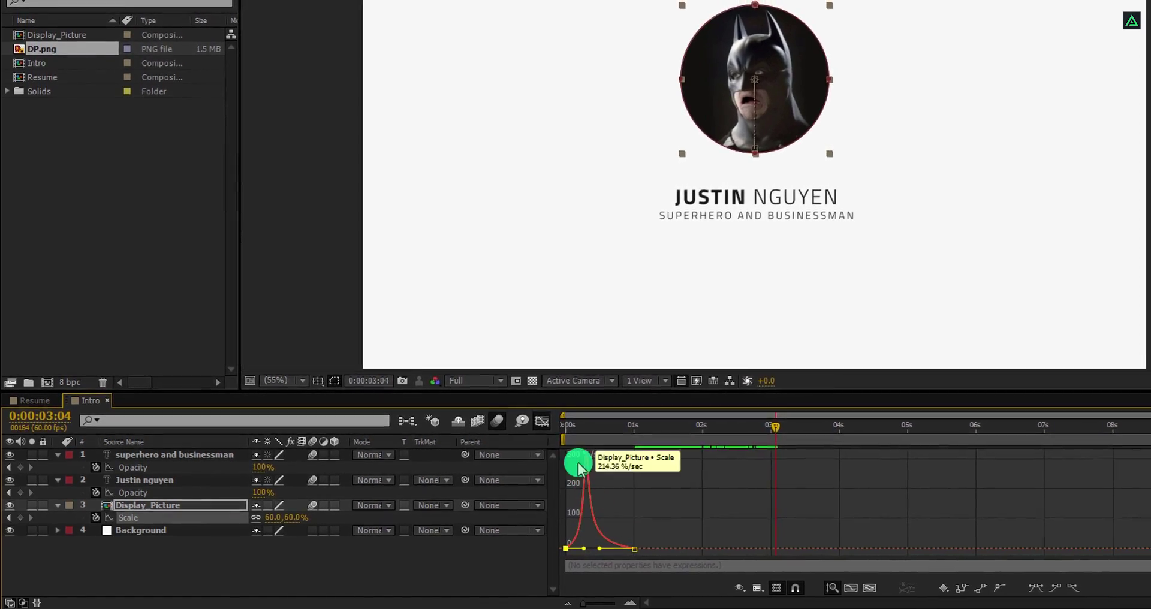
{"action": "left_click", "coordinate": [546, 419]}
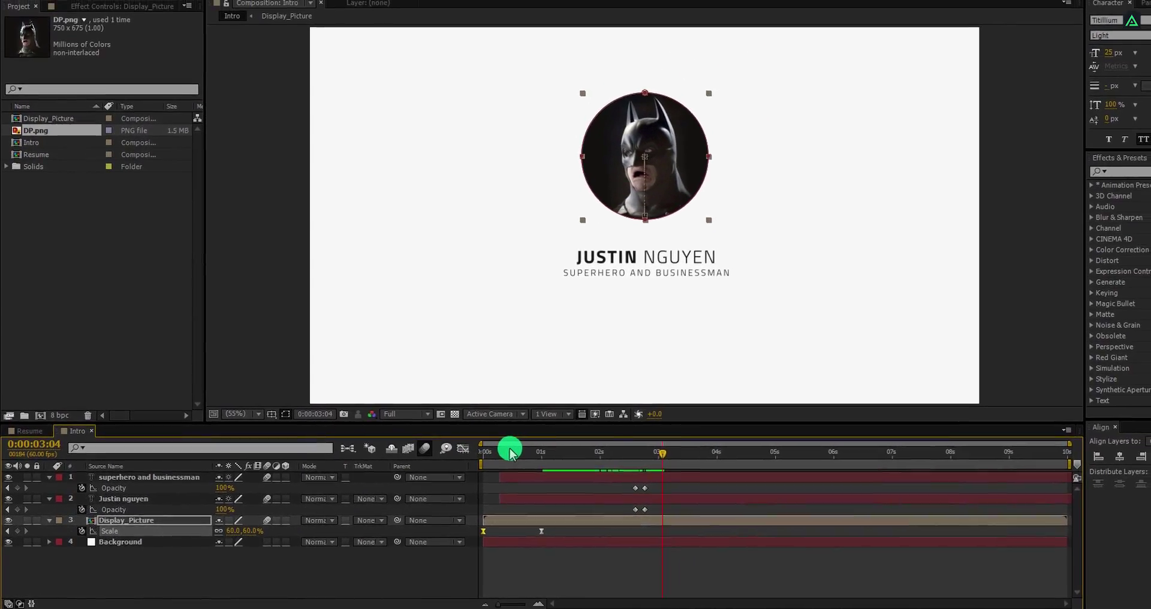
{"action": "left_click_drag", "start_coordinate": [509, 447], "coordinate": [613, 475]}
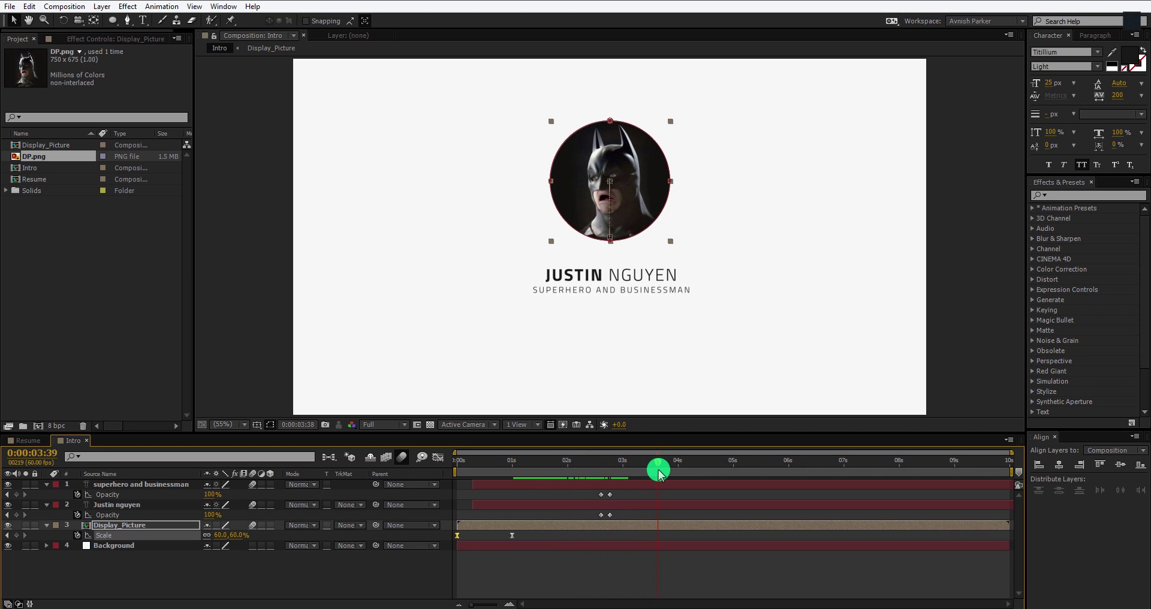
{"action": "left_click", "coordinate": [618, 563]}
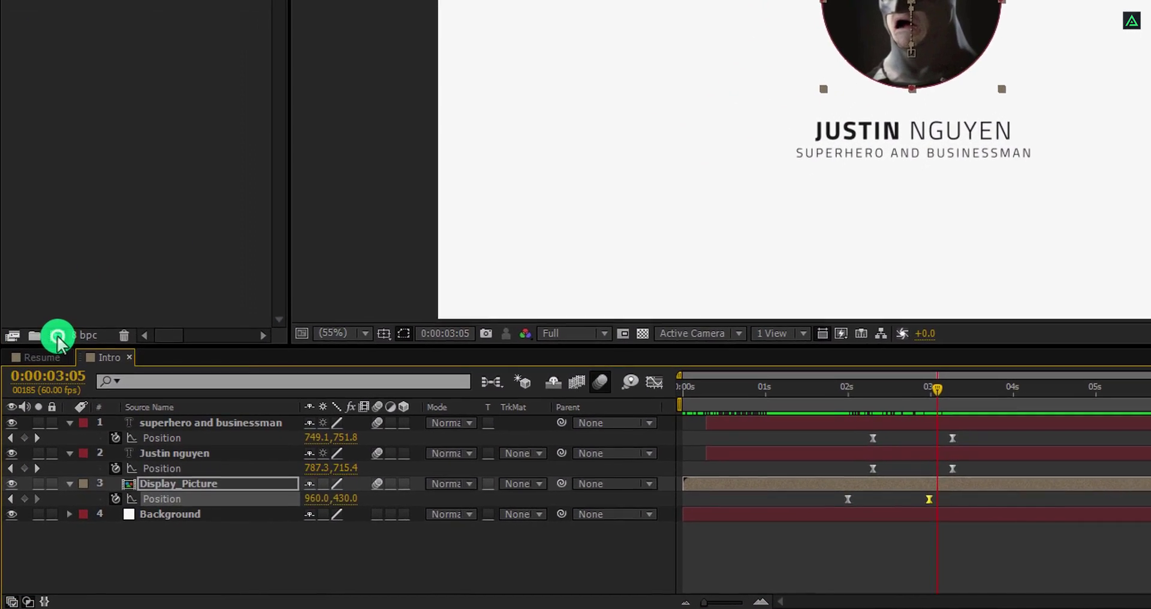
Create a 1920 x 1080, 60 fps, 10-second composition named Skill and add a comp-size off-white solid named Background
{"action": "left_click", "coordinate": [58, 336]}
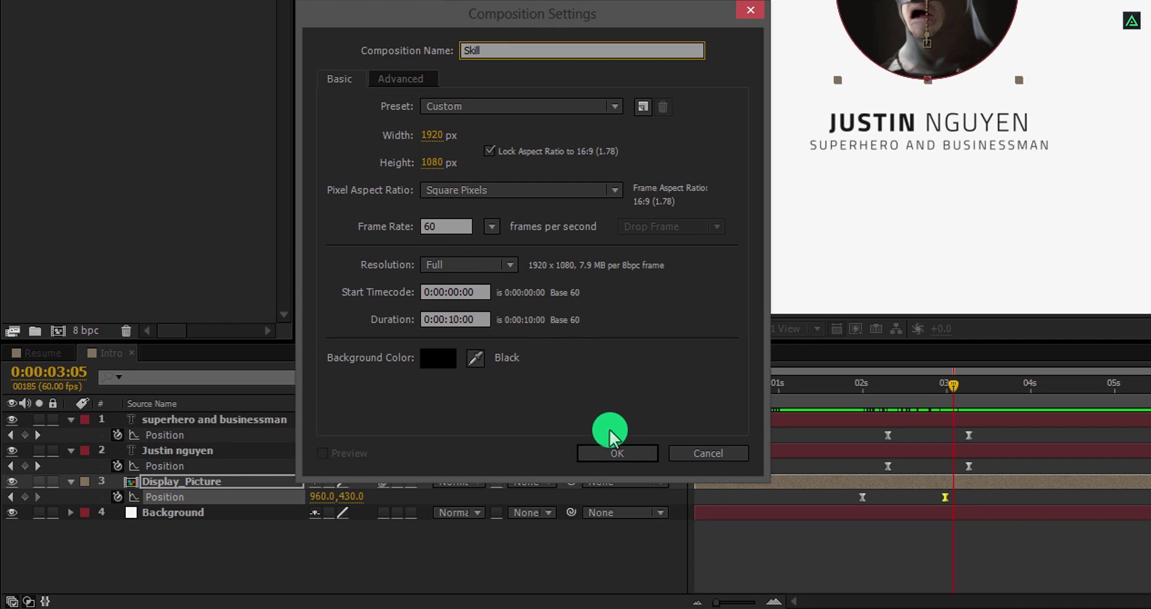
{"action": "left_click", "coordinate": [615, 454]}
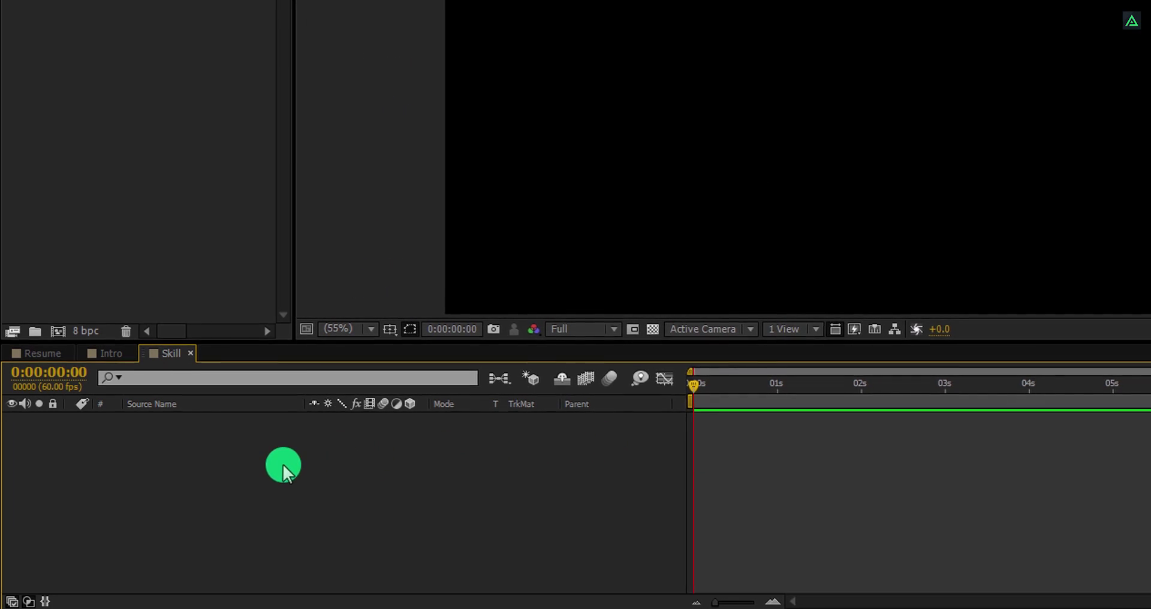
{"action": "right_click", "coordinate": [255, 468]}
{"action": "mouse_move", "coordinate": [419, 278]}
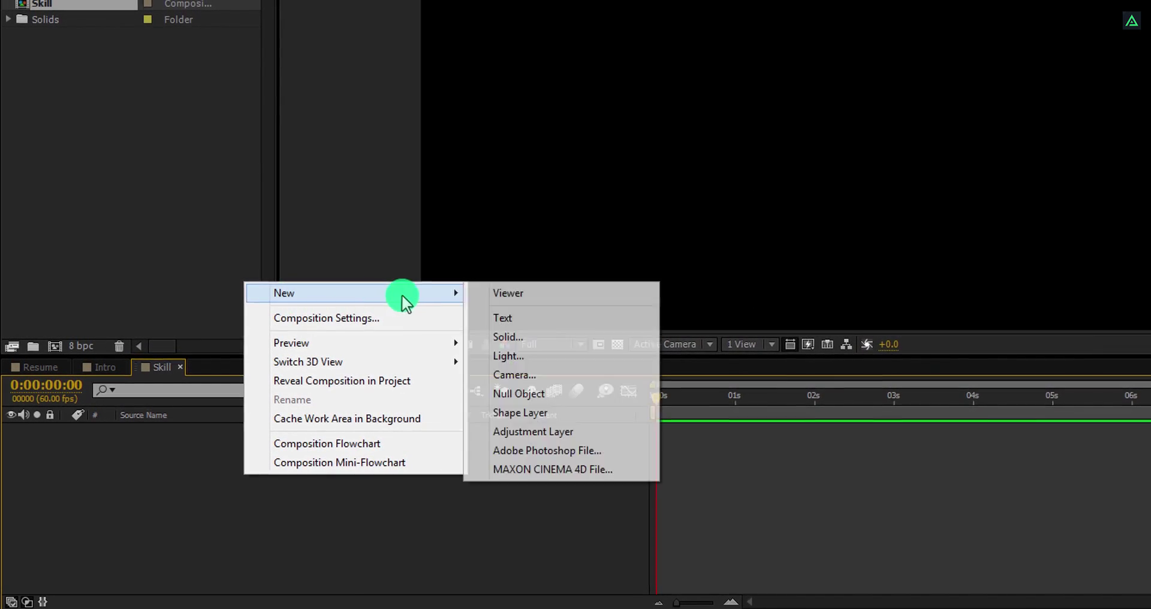
{"action": "left_click", "coordinate": [543, 338]}
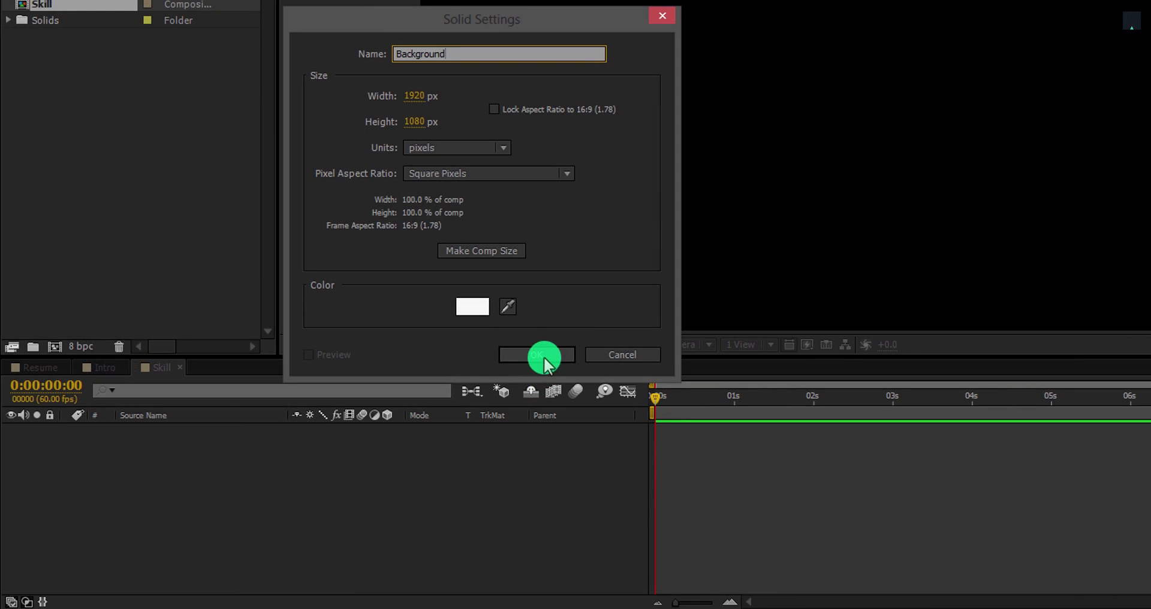
{"action": "left_click", "coordinate": [544, 356]}
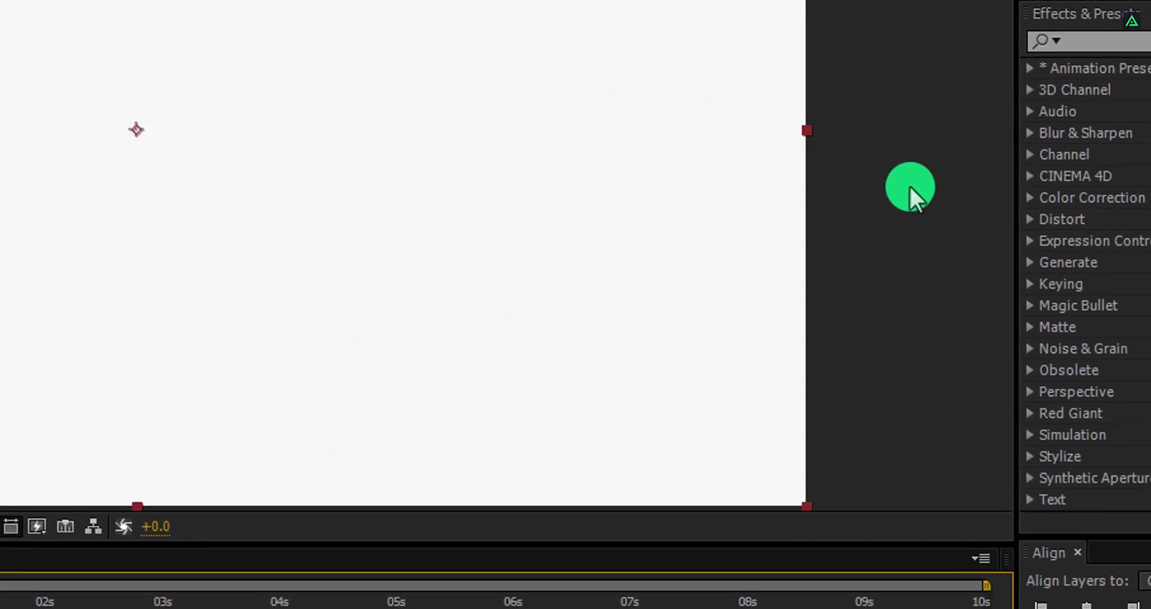
Find the Gradient Ramp effect and apply it to the Background solid
{"action": "left_click", "coordinate": [1103, 40]}
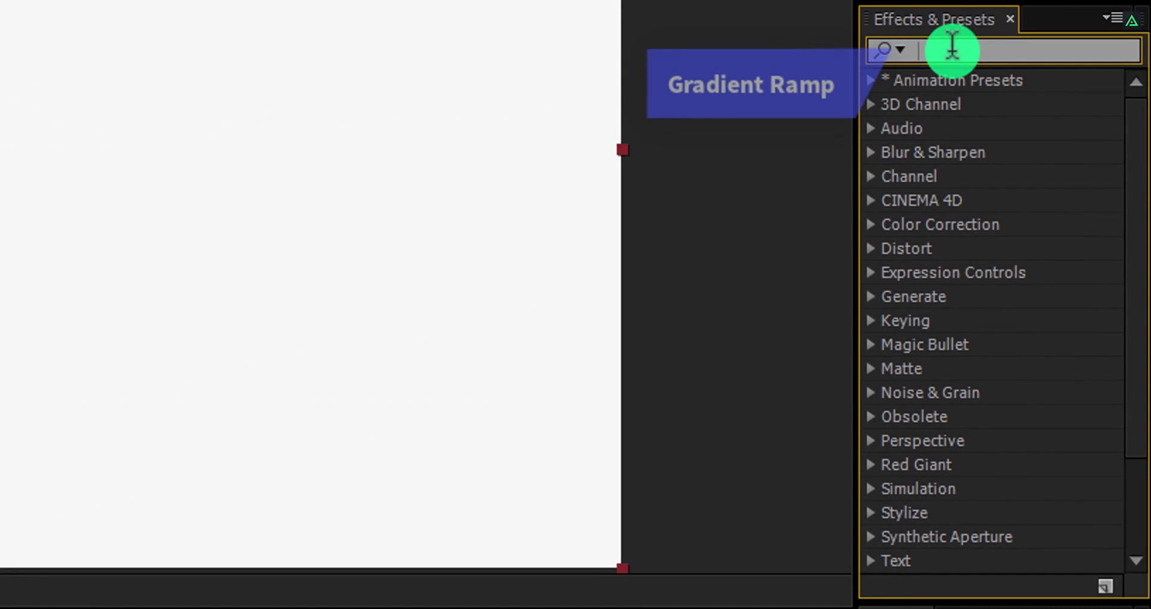
{"action": "type", "text": "ram"}
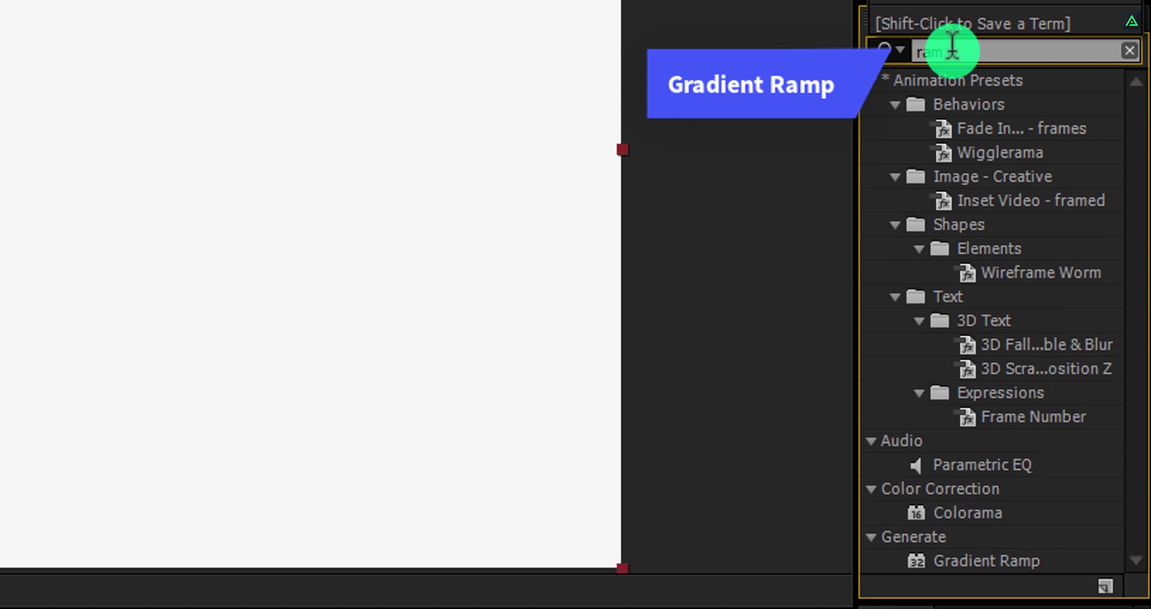
{"action": "type", "text": "p"}
{"action": "double_click", "coordinate": [953, 113]}
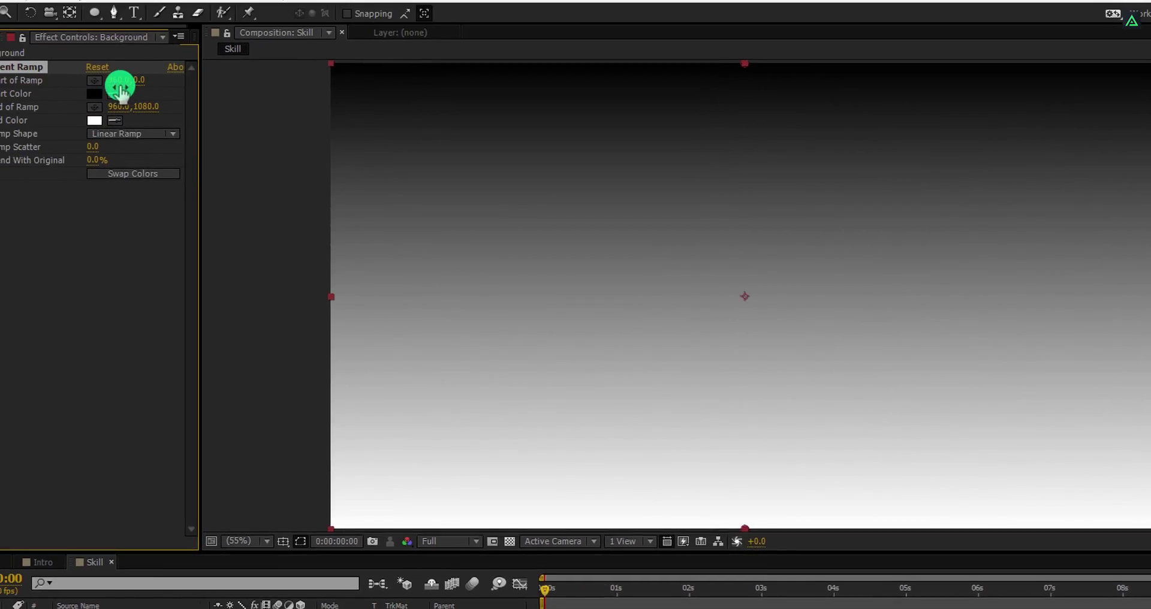
Set the Gradient Ramp's Start Color to the bright green 00FA99
{"action": "left_click", "coordinate": [145, 103]}
{"action": "left_click", "coordinate": [618, 198]}
{"action": "left_click_drag", "start_coordinate": [599, 134], "coordinate": [579, 103]}
{"action": "left_click", "coordinate": [735, 96]}
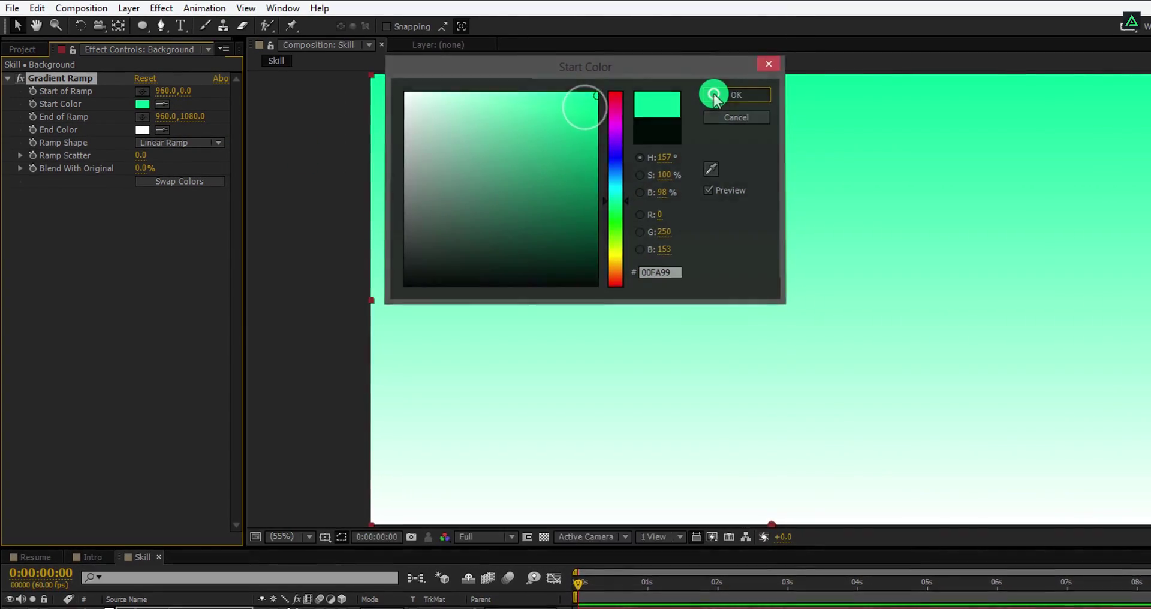
Set the Gradient Ramp's End Color to blue and angle the ramp from about -25.5, 794.5 to about 1929.1, 201.8
{"action": "left_click", "coordinate": [143, 130]}
{"action": "left_click", "coordinate": [617, 167]}
{"action": "left_click", "coordinate": [596, 103]}
{"action": "left_click_drag", "start_coordinate": [608, 168], "coordinate": [585, 168]}
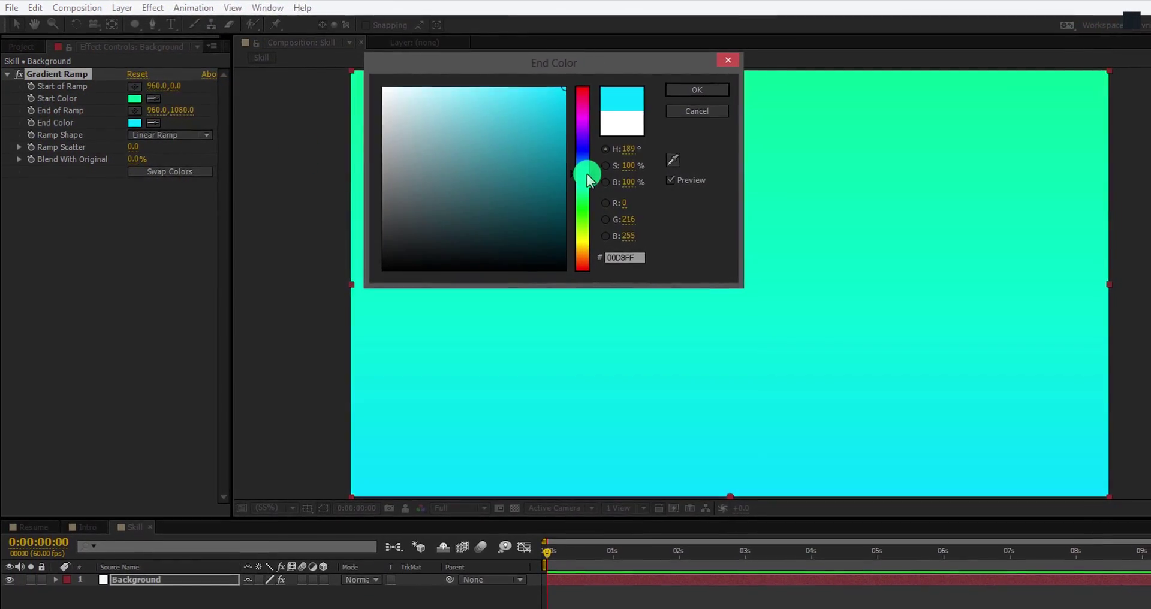
{"action": "left_click", "coordinate": [697, 90]}
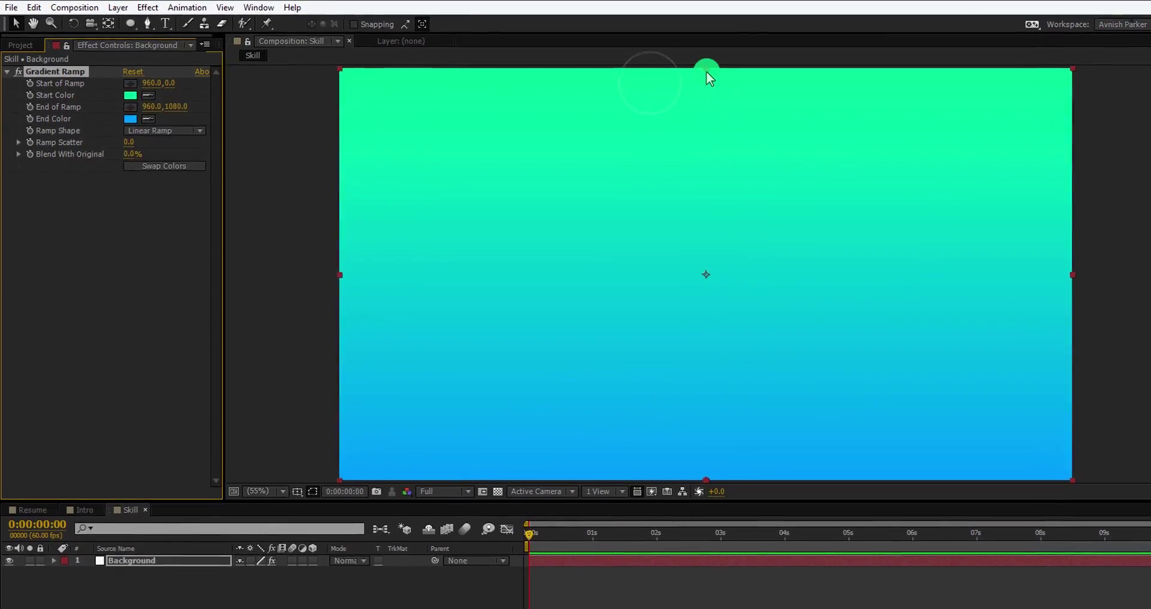
{"action": "left_click_drag", "start_coordinate": [730, 71], "coordinate": [389, 400]}
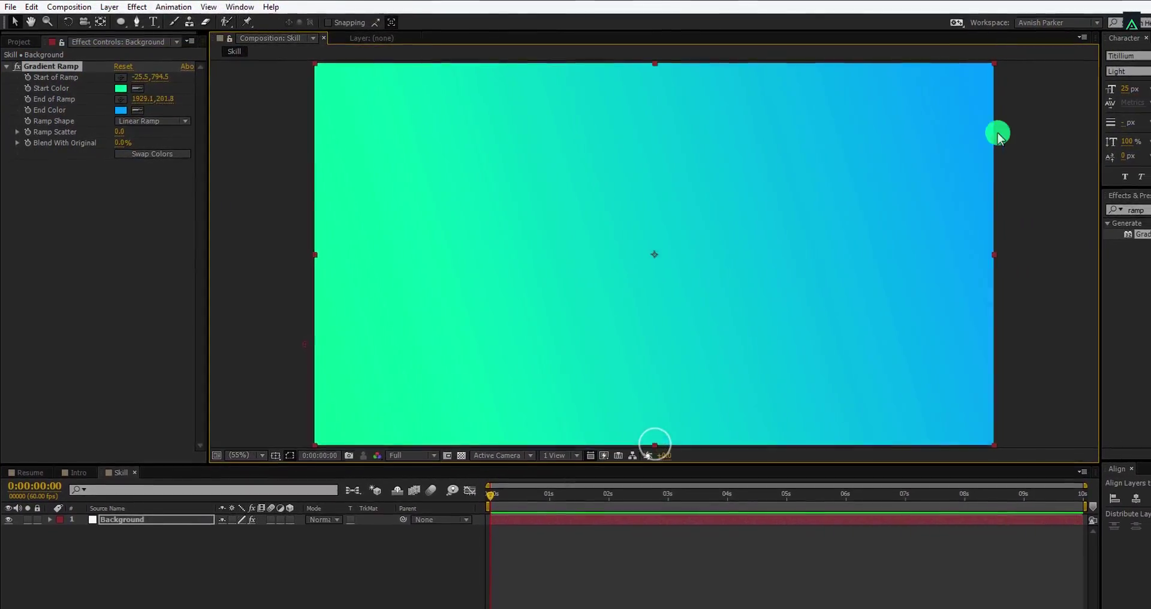
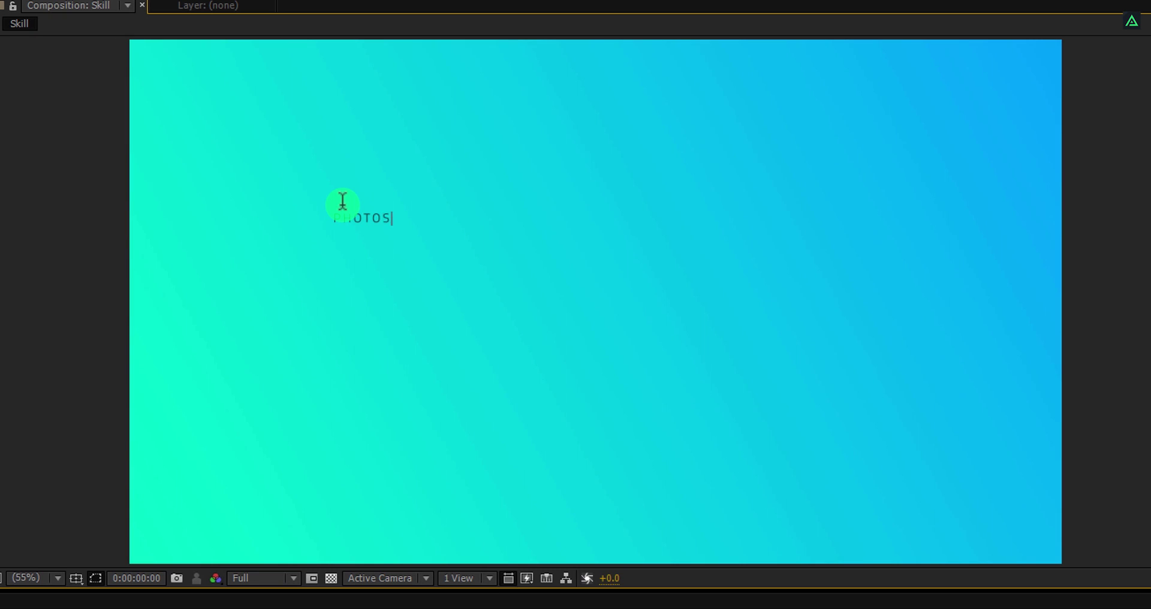
Finish the text "Photoshop" in the upper-left part of the Skill composition and color it white, FFFFFF
{"action": "key", "text": "ctrl+Return"}
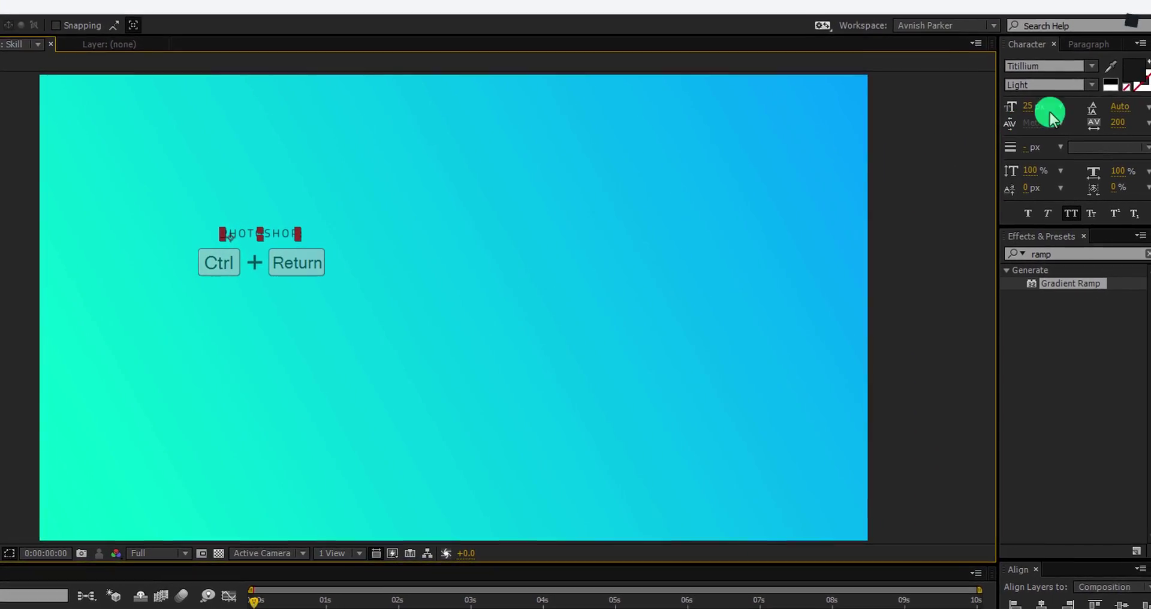
{"action": "left_click", "coordinate": [1133, 69]}
{"action": "left_click_drag", "start_coordinate": [173, 147], "coordinate": [59, 74]}
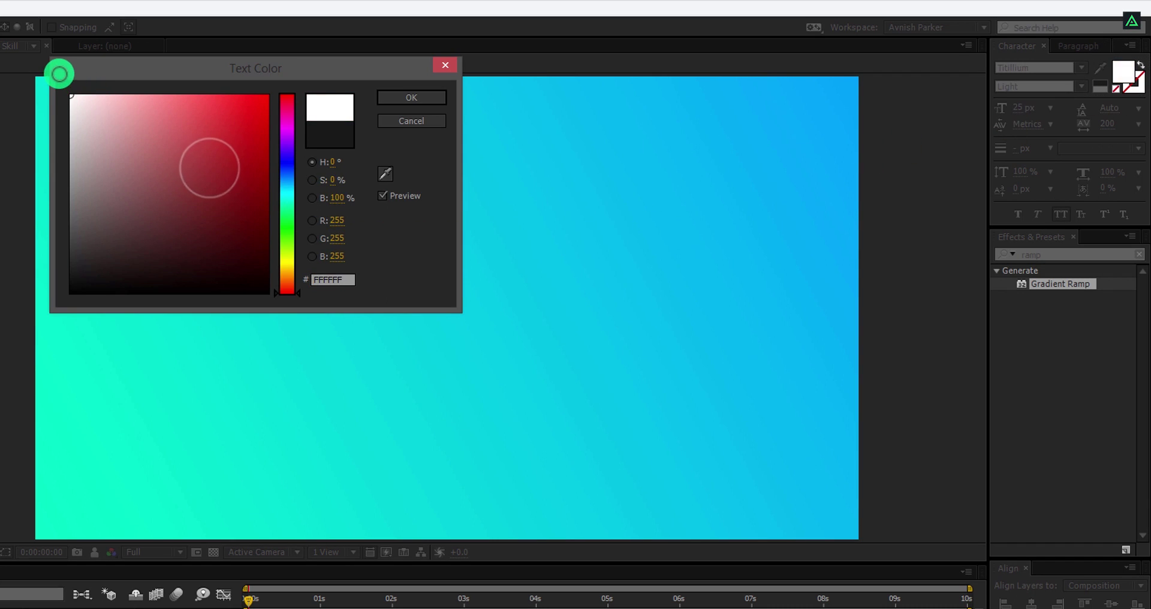
{"action": "left_click", "coordinate": [402, 95]}
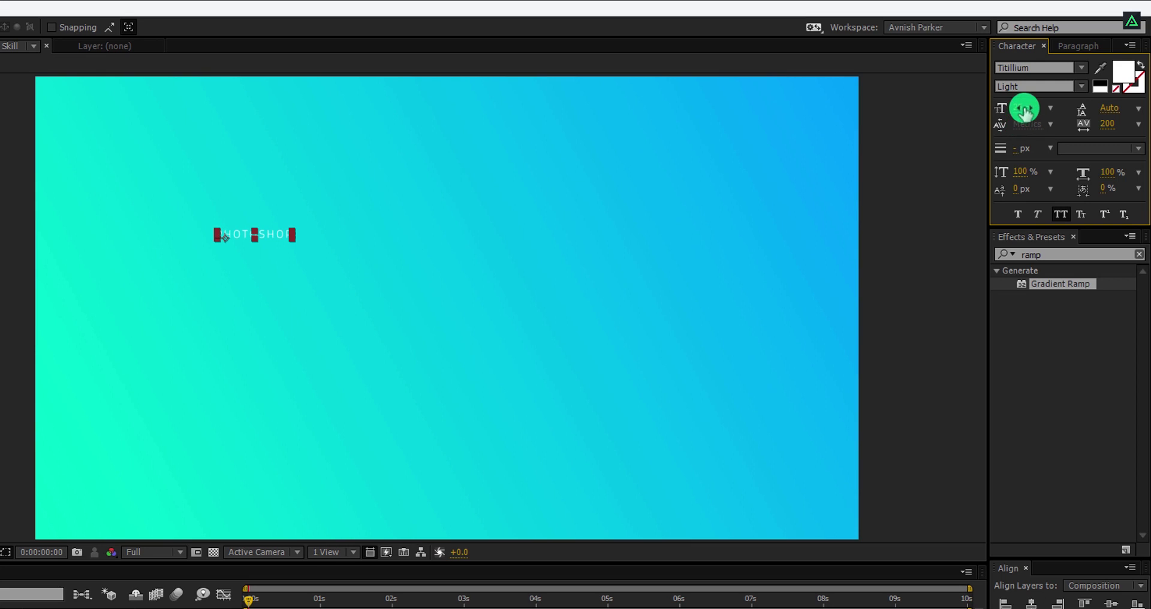
Set the Photoshop text to 40 px and its font style to Bold
{"action": "left_click_drag", "start_coordinate": [1027, 108], "coordinate": [1039, 110]}
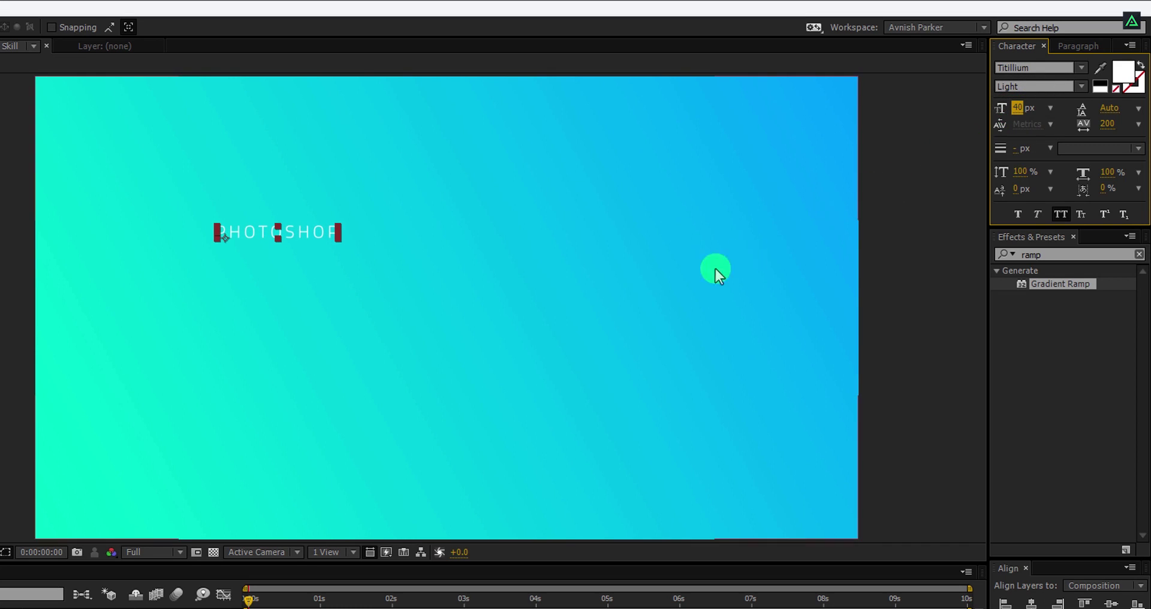
{"action": "left_click", "coordinate": [1081, 88]}
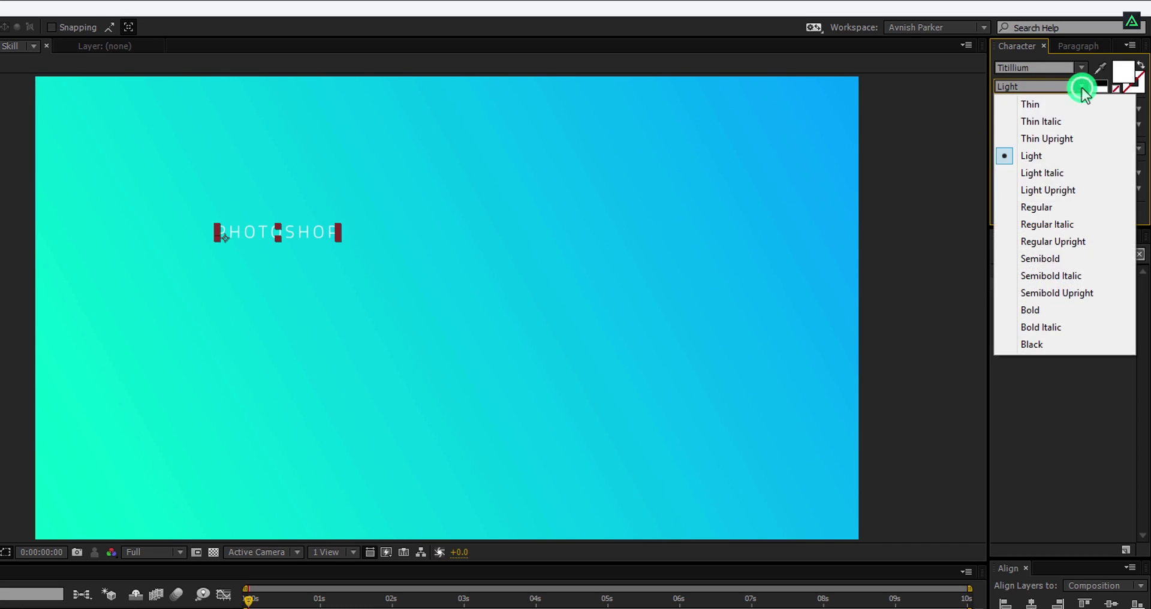
{"action": "left_click", "coordinate": [1050, 311]}
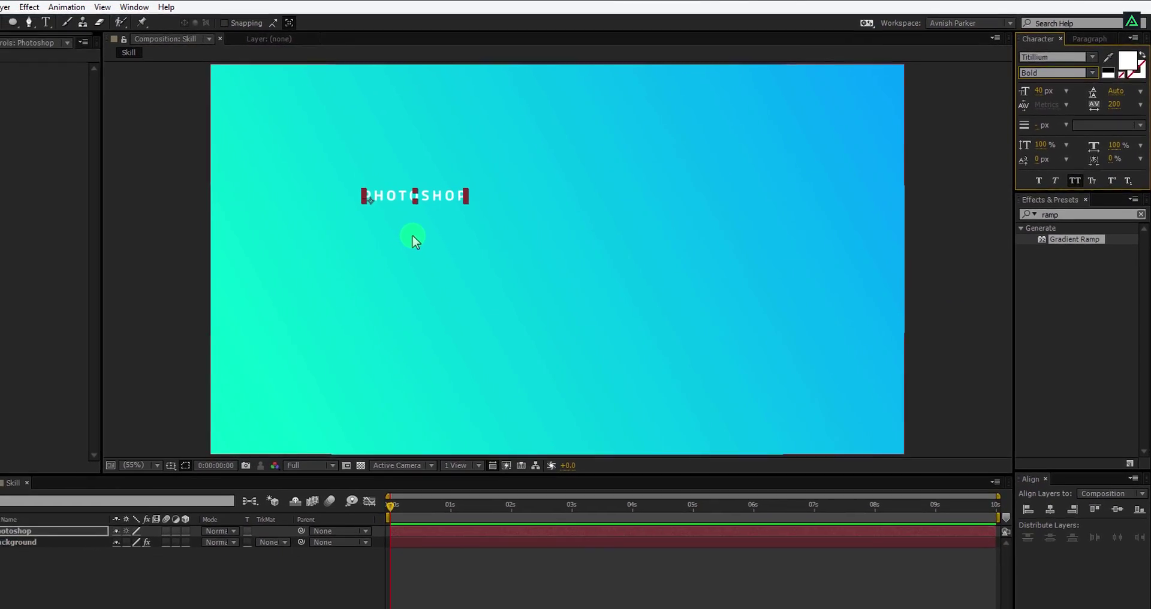
With no layer selected, set up the Pen tool with fill None and a yellow F1D51A stroke
{"action": "left_click", "coordinate": [189, 564]}
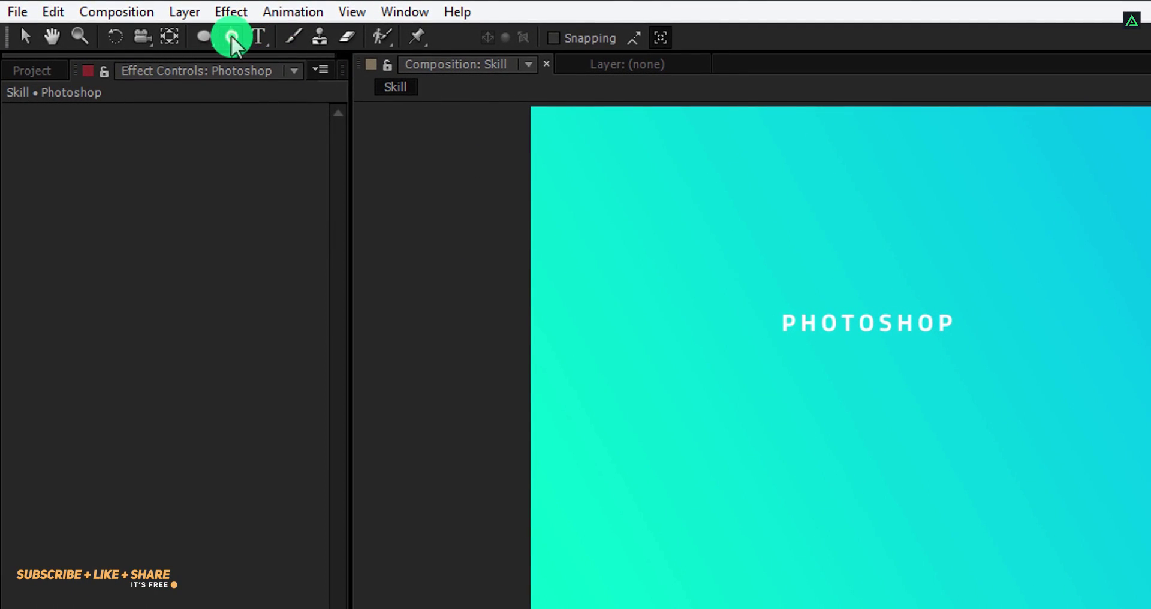
{"action": "left_click", "coordinate": [232, 36]}
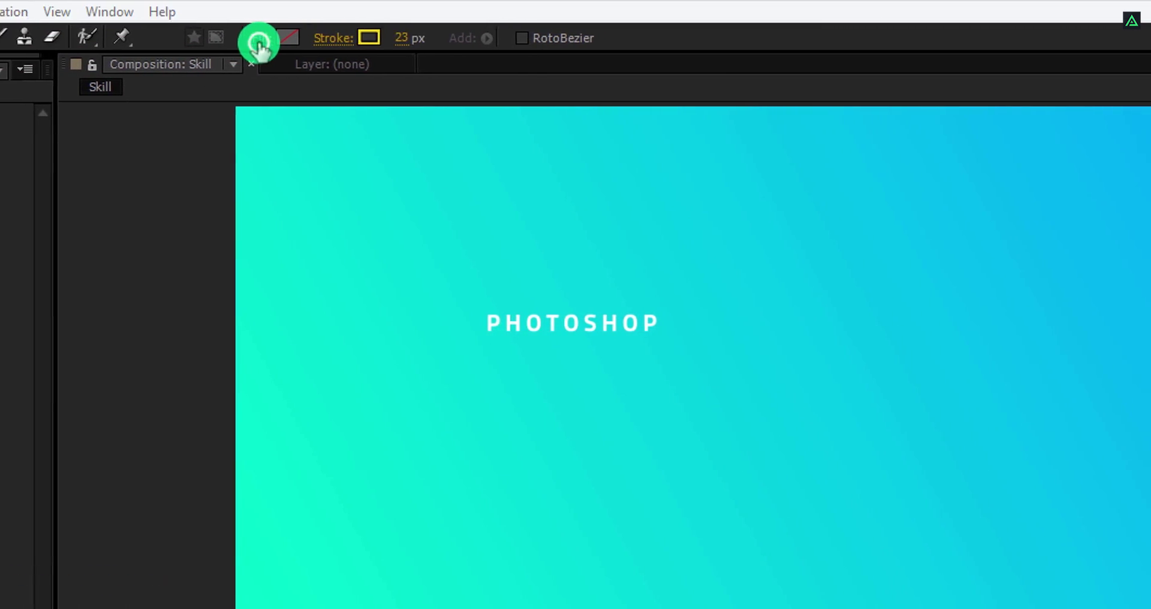
{"action": "left_click", "coordinate": [399, 39]}
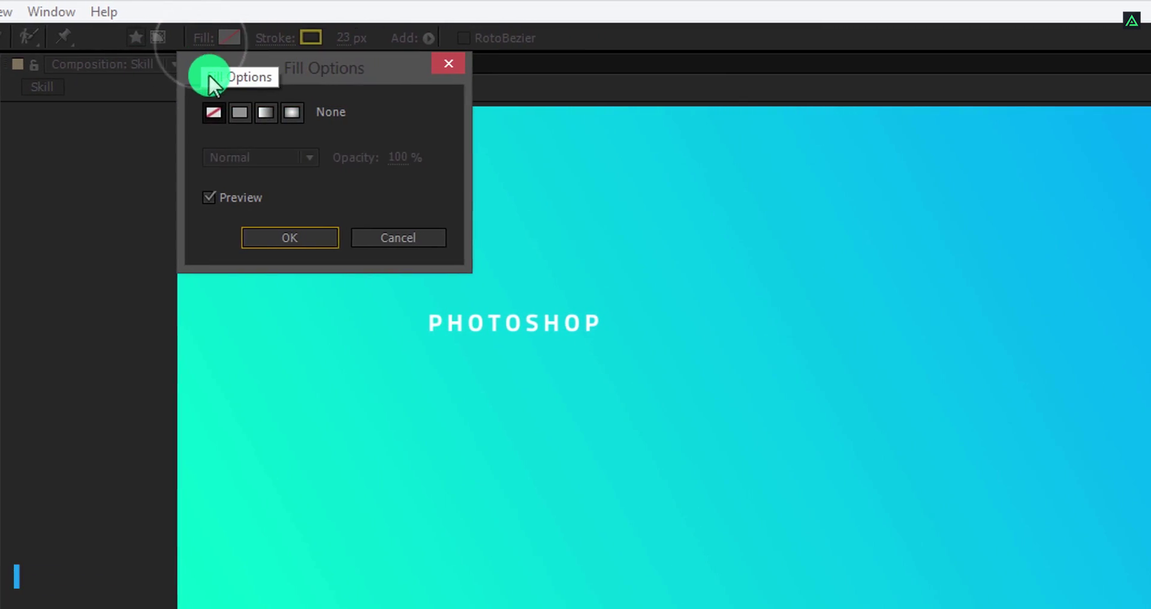
{"action": "left_click", "coordinate": [267, 235]}
{"action": "left_click", "coordinate": [309, 37]}
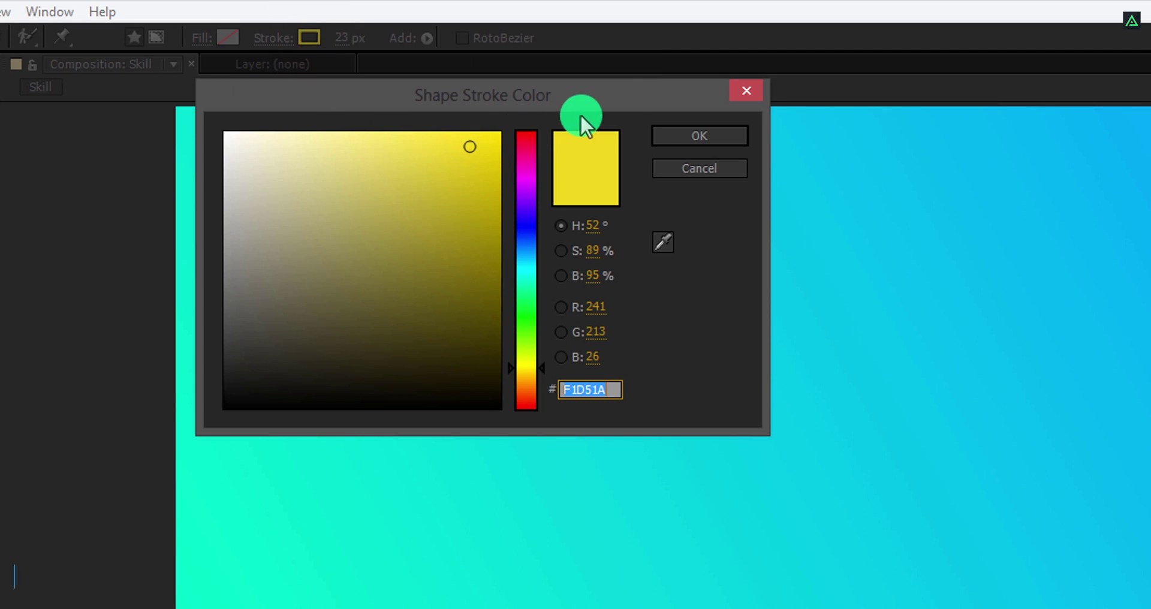
{"action": "left_click", "coordinate": [674, 134]}
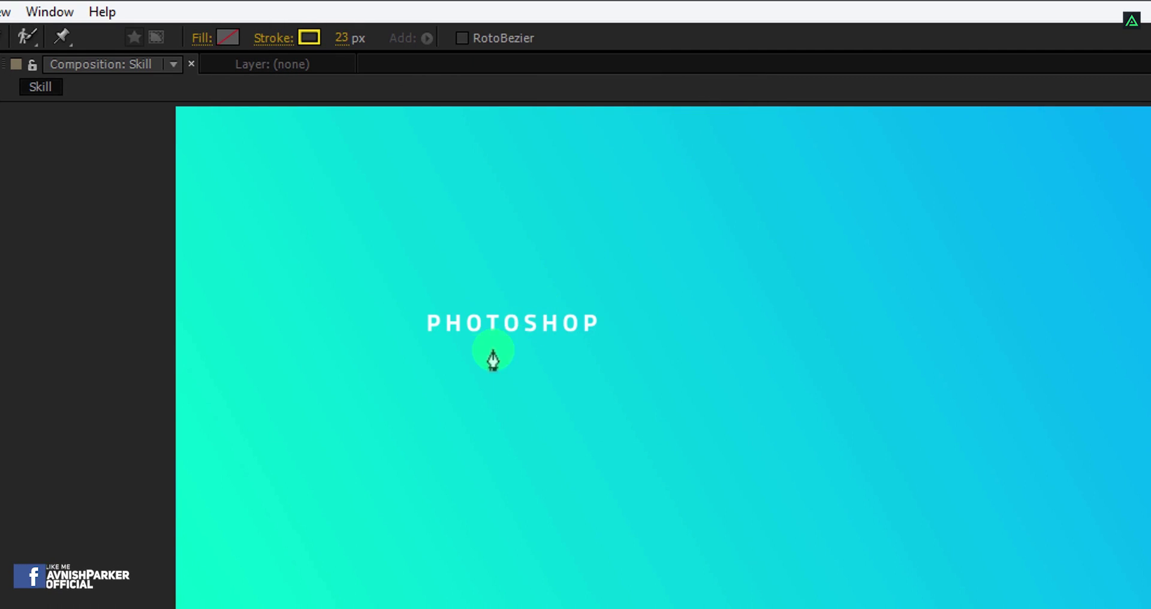
Draw a straight horizontal line just below the Photoshop text, spanning the full width of the word
{"action": "left_click", "coordinate": [427, 343]}
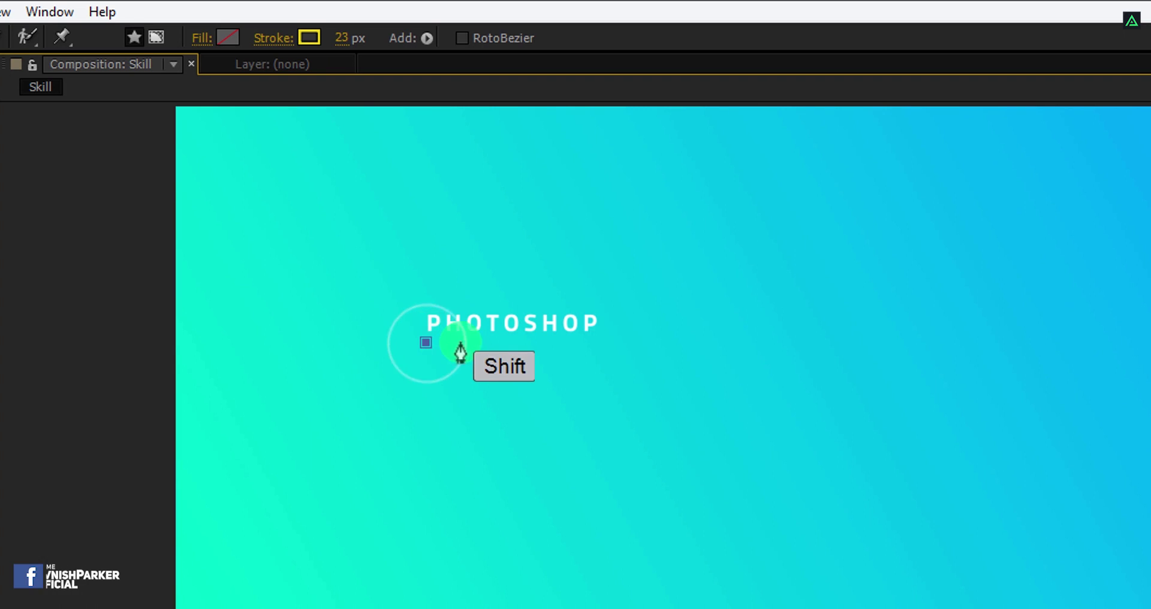
{"action": "left_click", "coordinate": [593, 343], "text": "shift"}
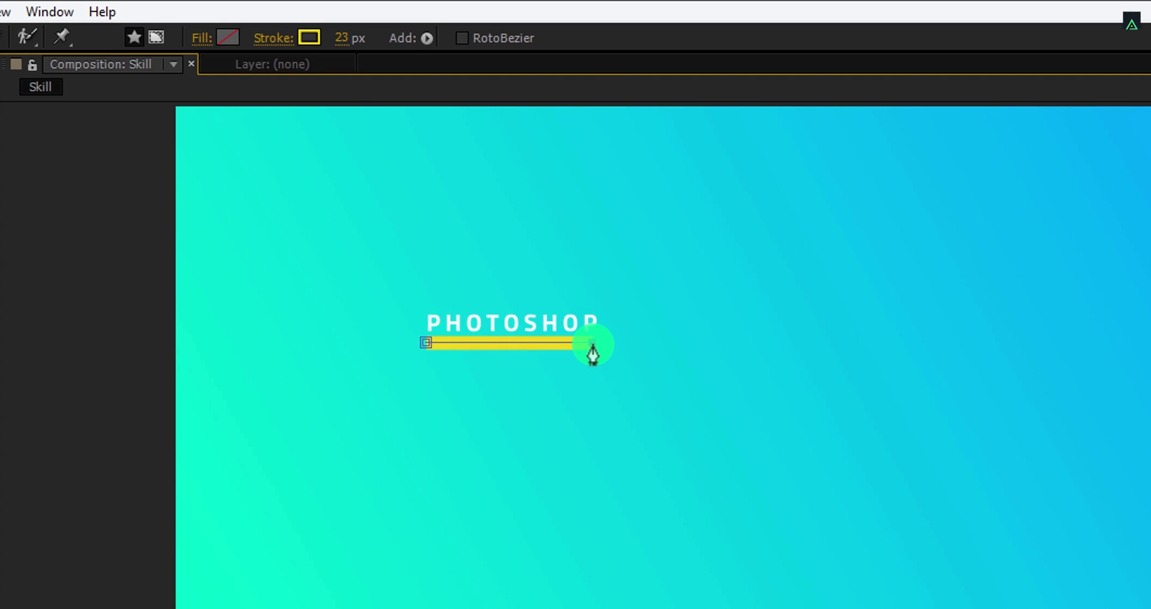
{"action": "key", "text": "period"}
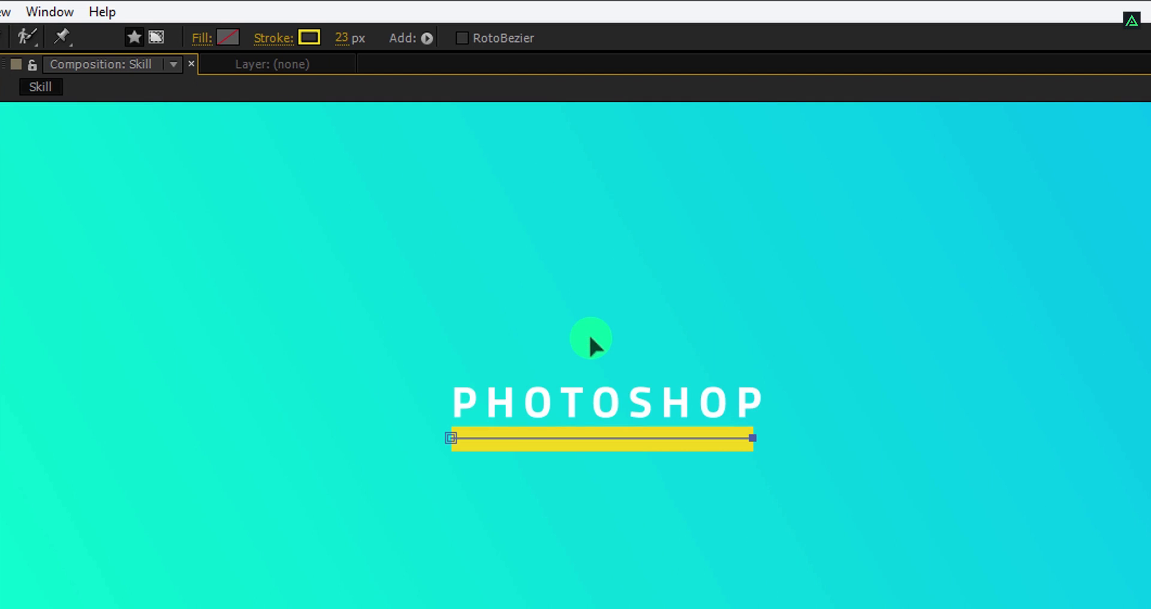
{"action": "key", "text": "shift"}
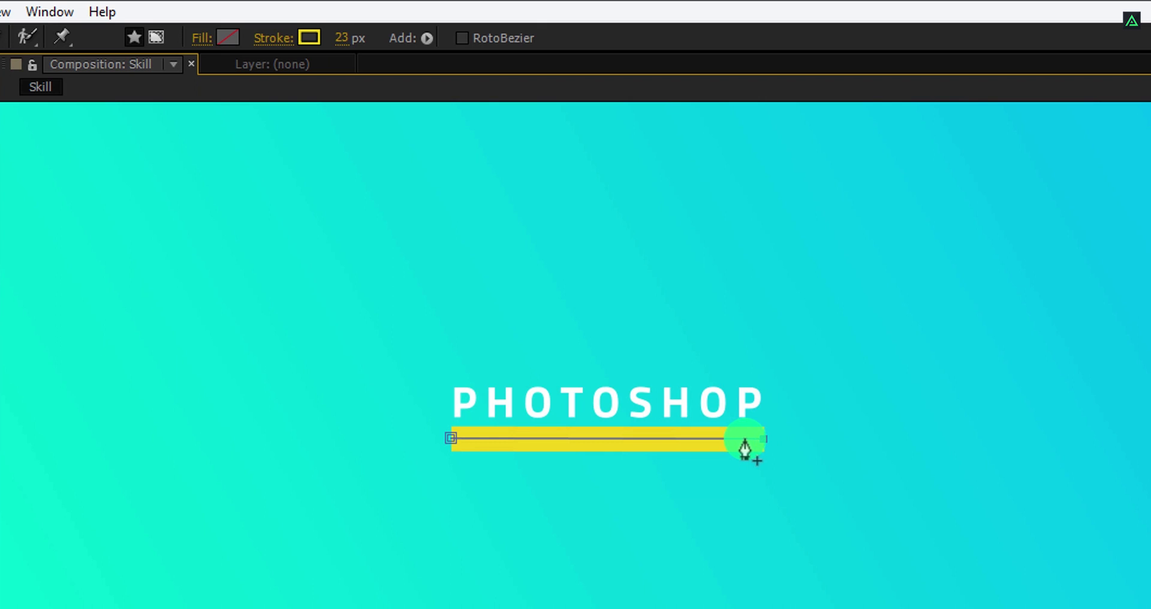
Change the stroke color of the line under Photoshop to light gray E8E8E8
{"action": "left_click", "coordinate": [309, 38]}
{"action": "left_click_drag", "start_coordinate": [262, 175], "coordinate": [199, 163]}
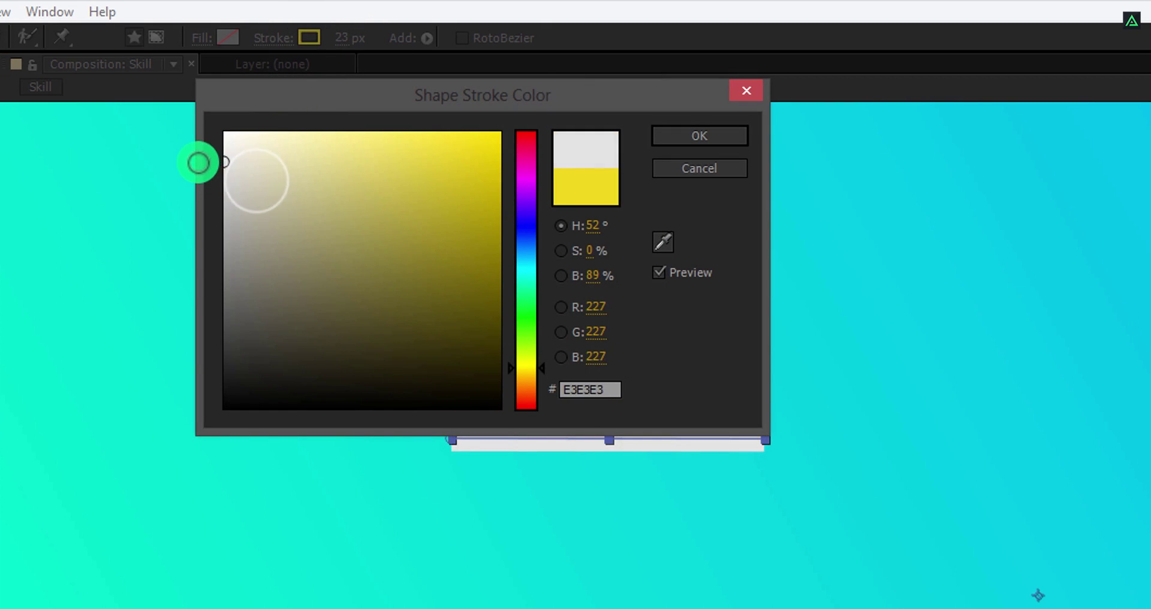
{"action": "left_click", "coordinate": [669, 135]}
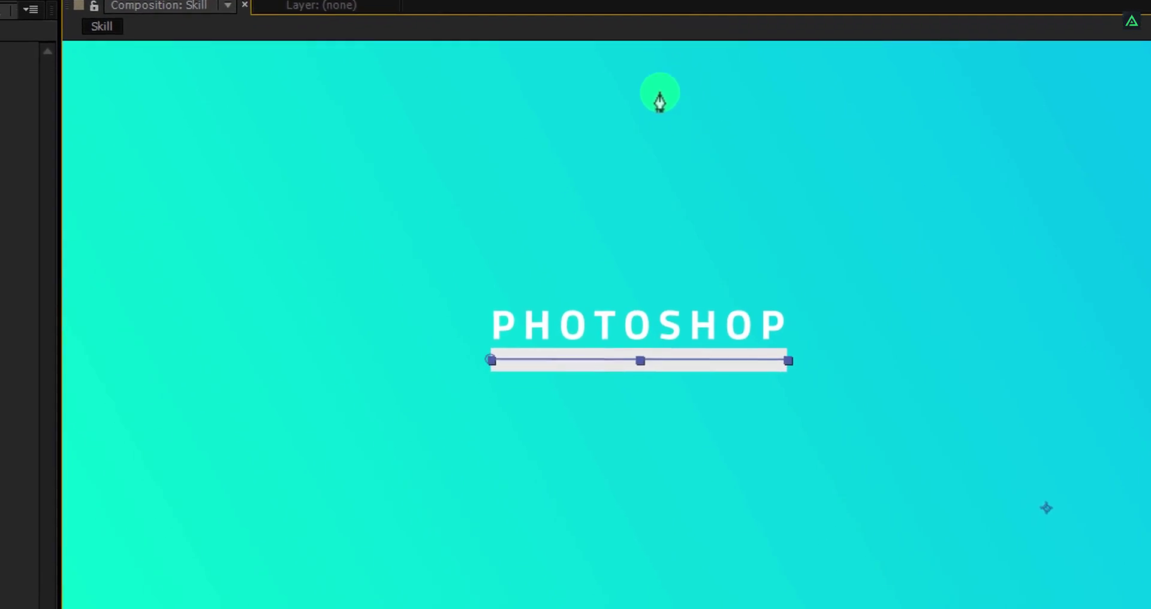
Rename the line's shape layer Slider_Back, then duplicate it and name the copy Slider_Main
{"action": "left_click", "coordinate": [121, 522]}
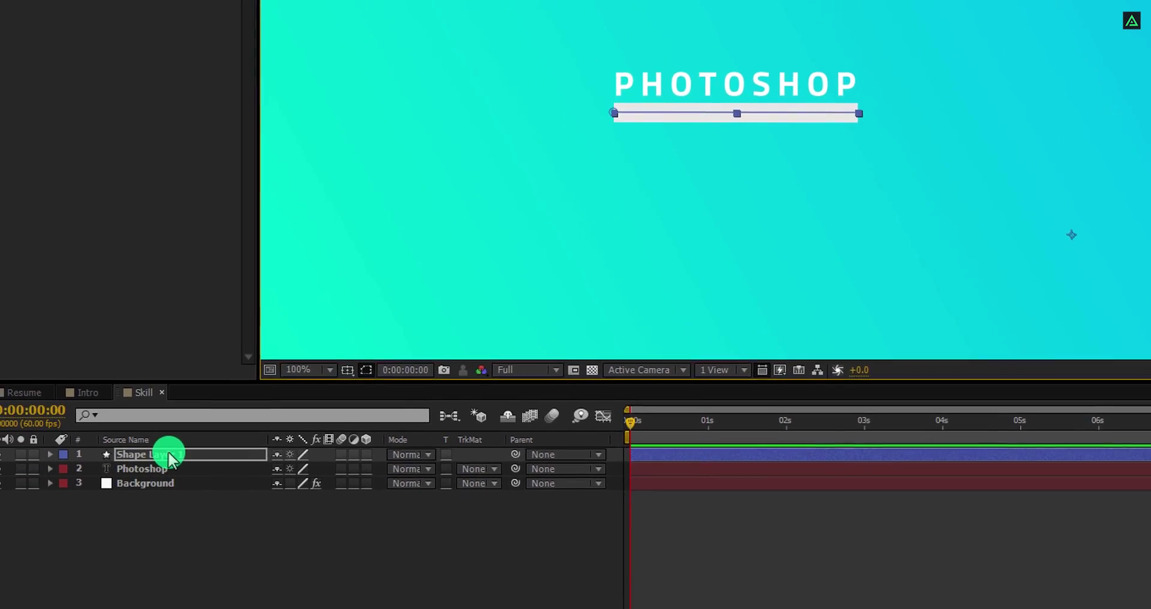
{"action": "key", "text": "Return"}
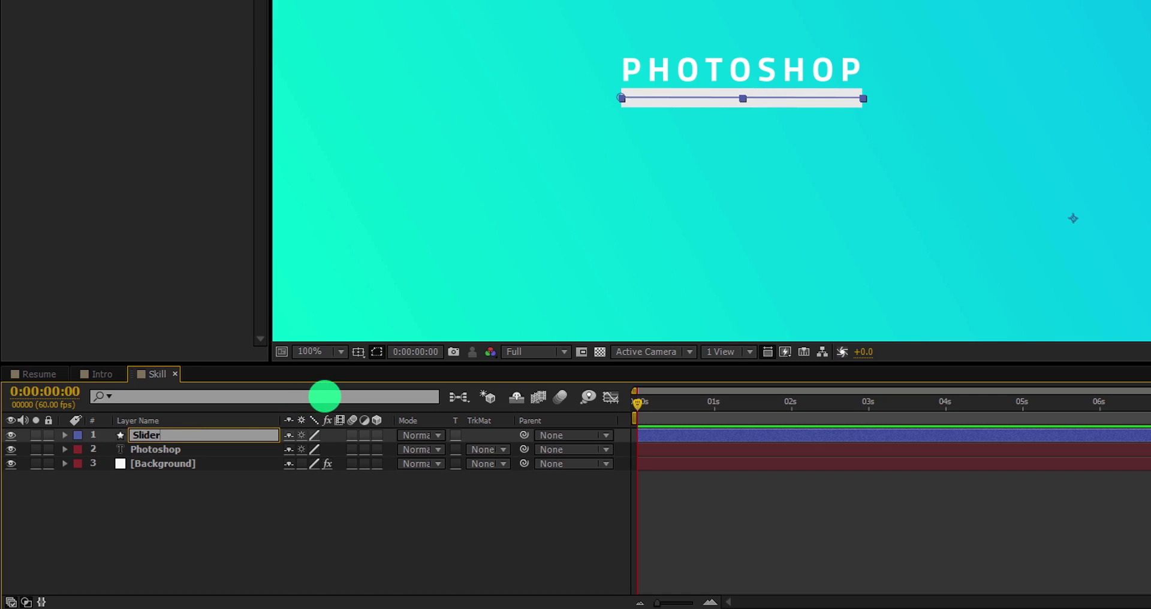
{"action": "key", "text": "ctrl+d"}
{"action": "key", "text": "Return"}
{"action": "key", "text": "BackSpace"}
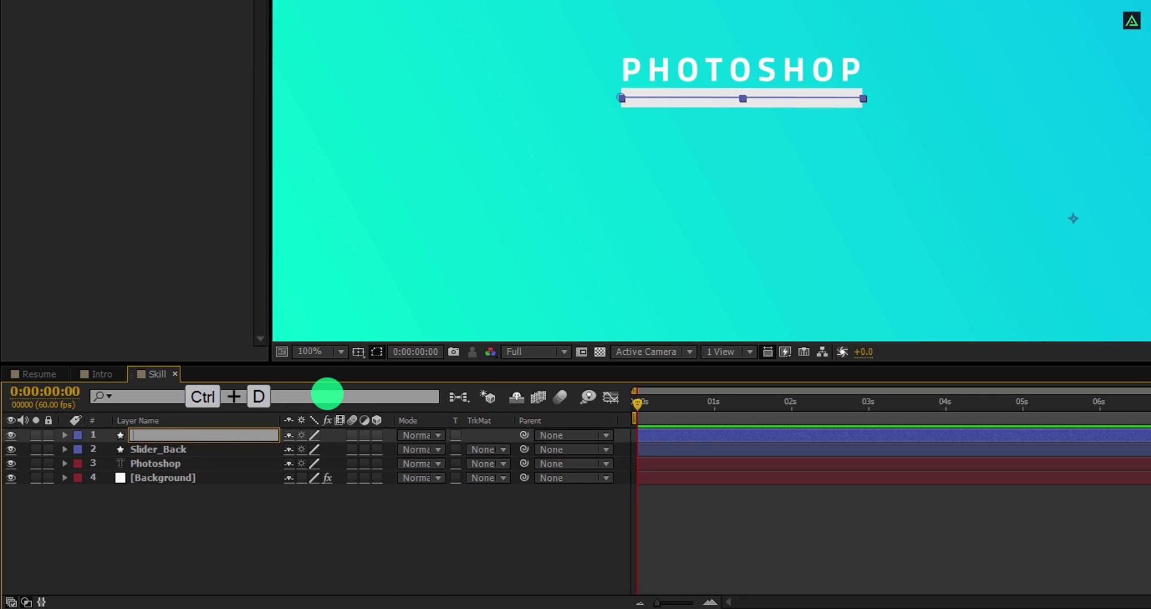
{"action": "key", "text": "Return"}
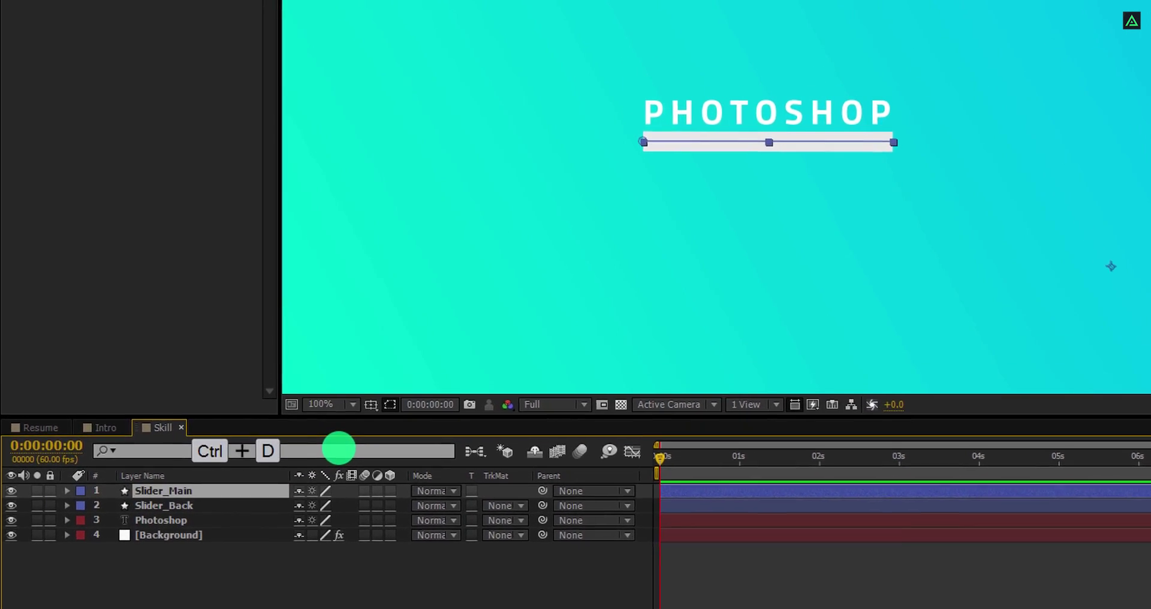
Set the Slider_Main stroke color to lime green A8FF00
{"action": "left_click", "coordinate": [625, 1]}
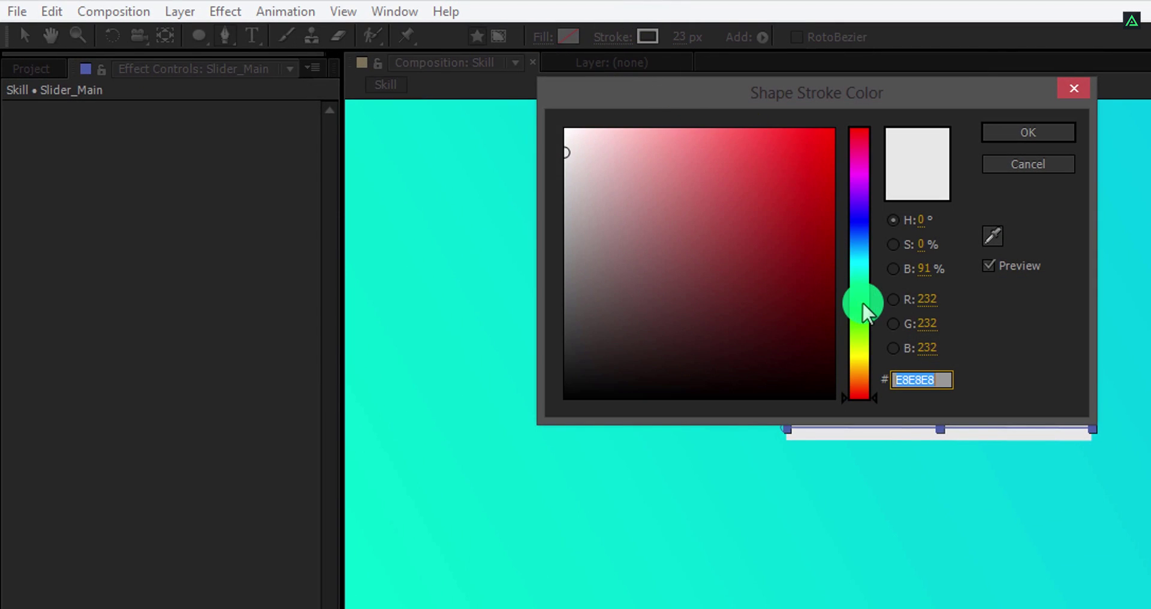
{"action": "left_click", "coordinate": [864, 310]}
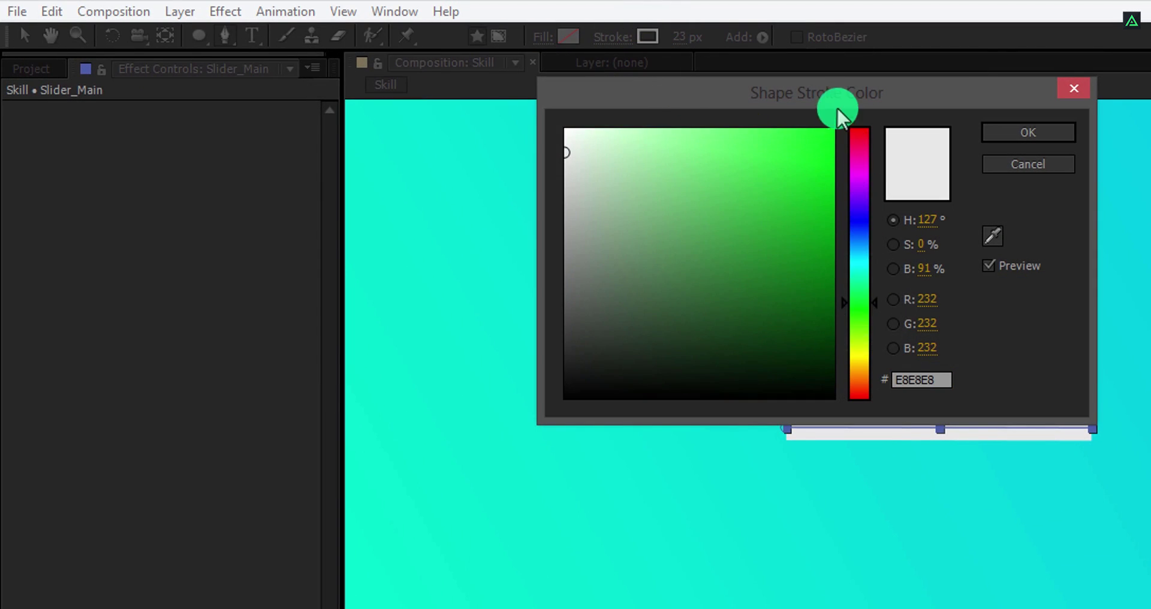
{"action": "left_click_drag", "start_coordinate": [835, 94], "coordinate": [503, 73]}
{"action": "left_click_drag", "start_coordinate": [476, 128], "coordinate": [504, 105]}
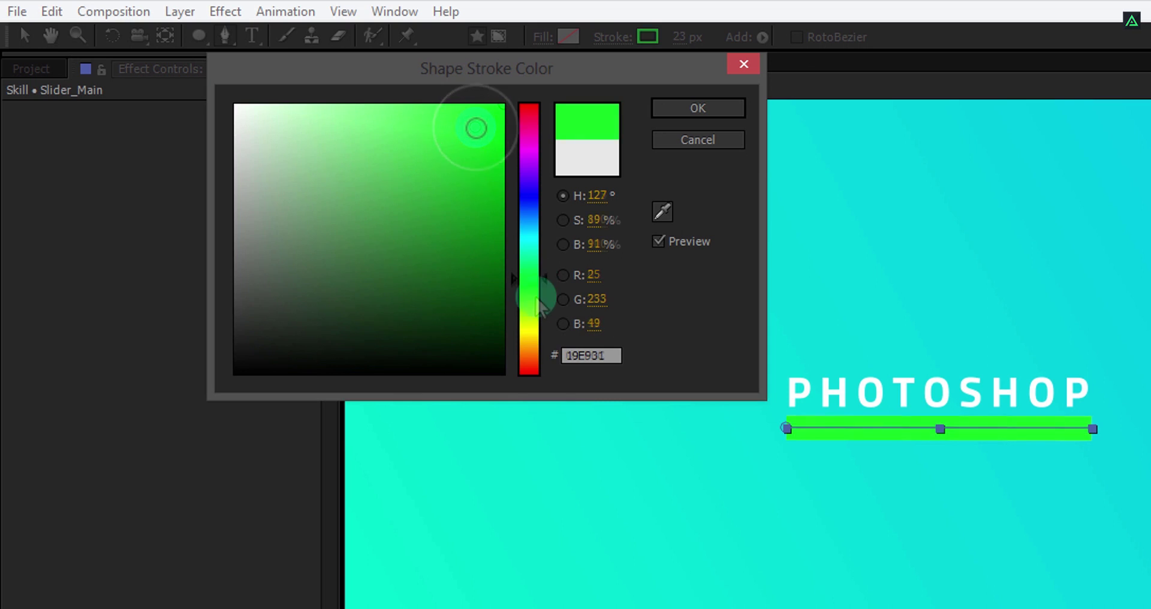
{"action": "mouse_move", "coordinate": [528, 312]}
{"action": "left_mouse_down"}
{"action": "mouse_move", "coordinate": [524, 324]}
{"action": "mouse_move", "coordinate": [525, 314]}
{"action": "left_mouse_up"}
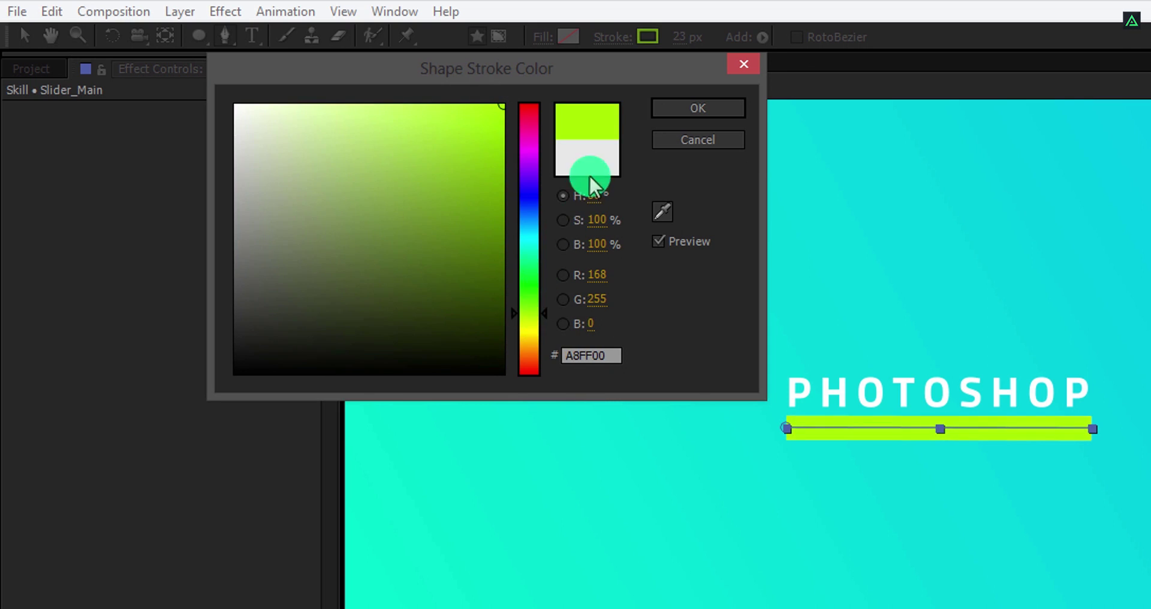
{"action": "left_click", "coordinate": [672, 108]}
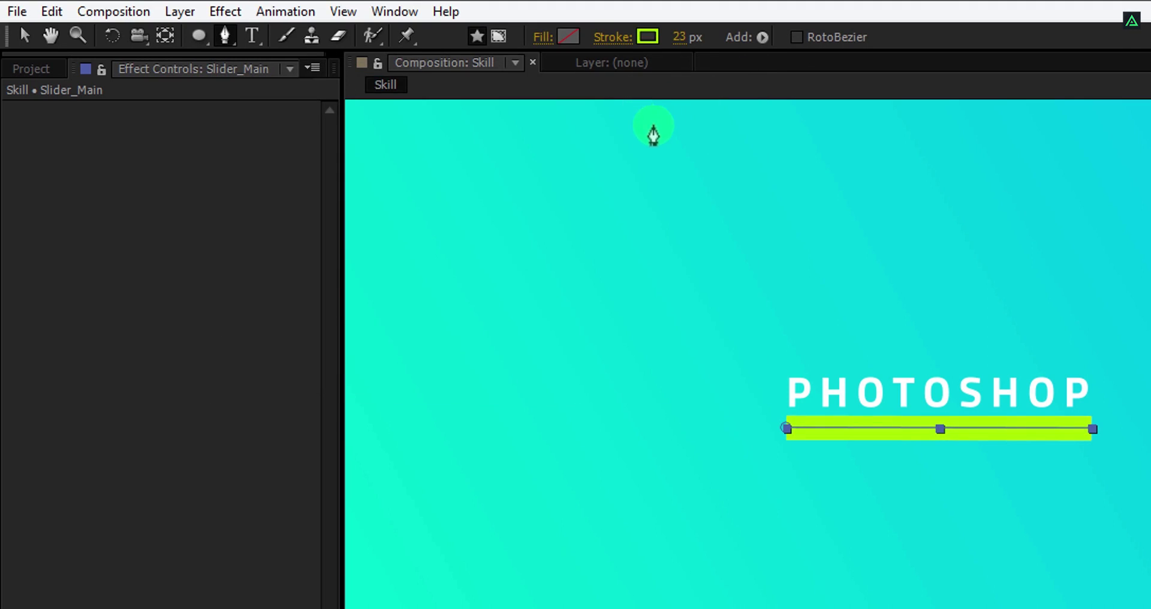
Add Trim Paths to the Slider_Main shape and set its End value to 0%
{"action": "left_click", "coordinate": [762, 36]}
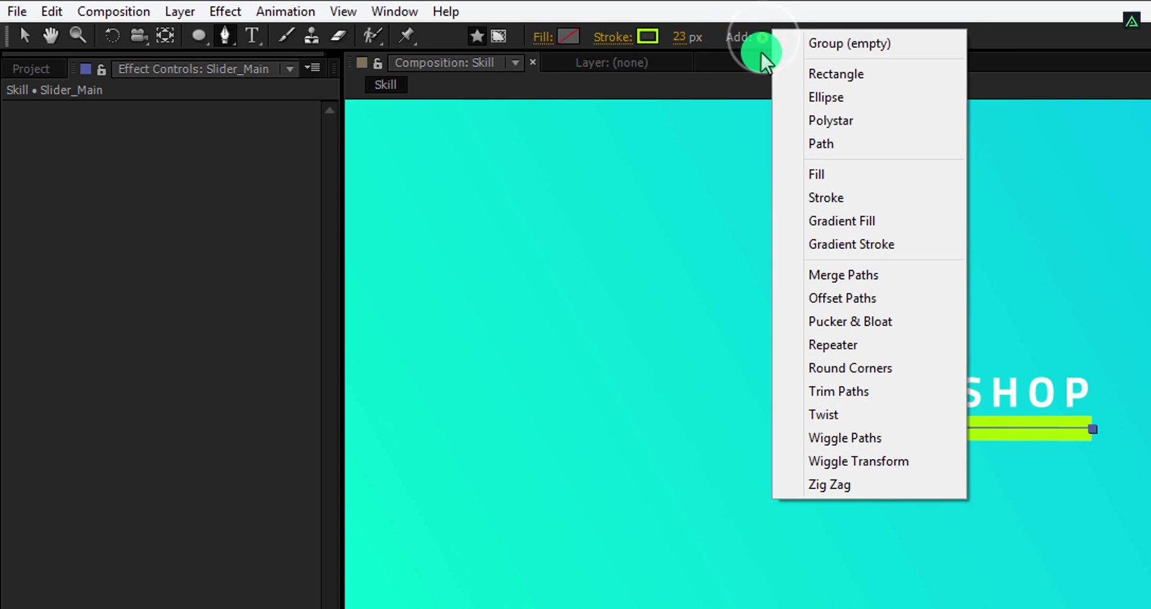
{"action": "left_click", "coordinate": [879, 400]}
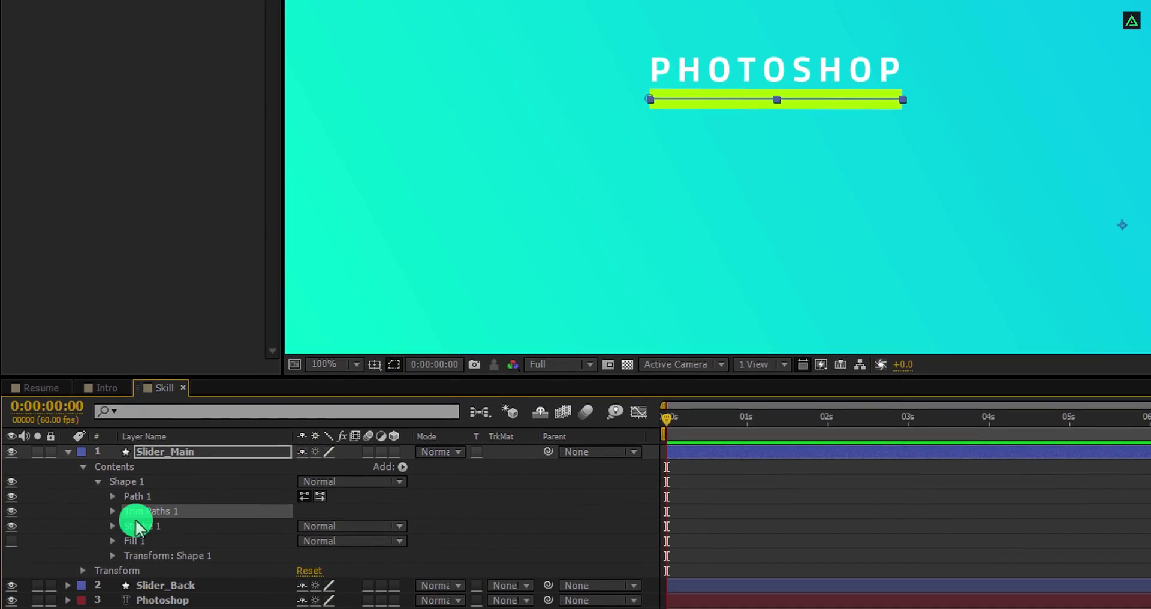
{"action": "left_click", "coordinate": [118, 604]}
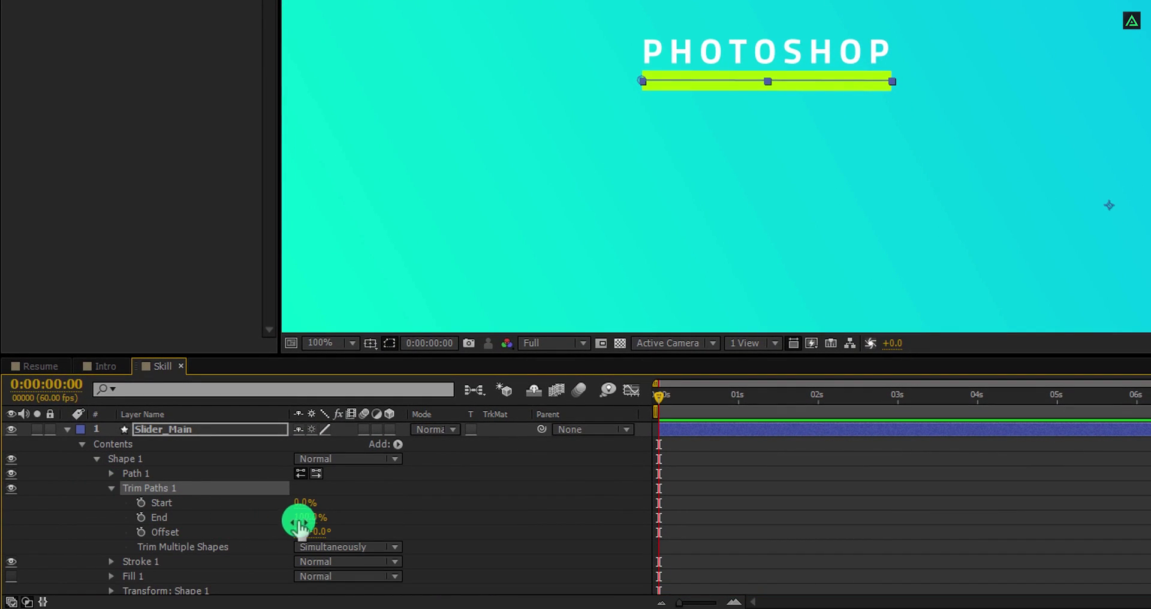
{"action": "left_click_drag", "start_coordinate": [303, 520], "coordinate": [228, 521]}
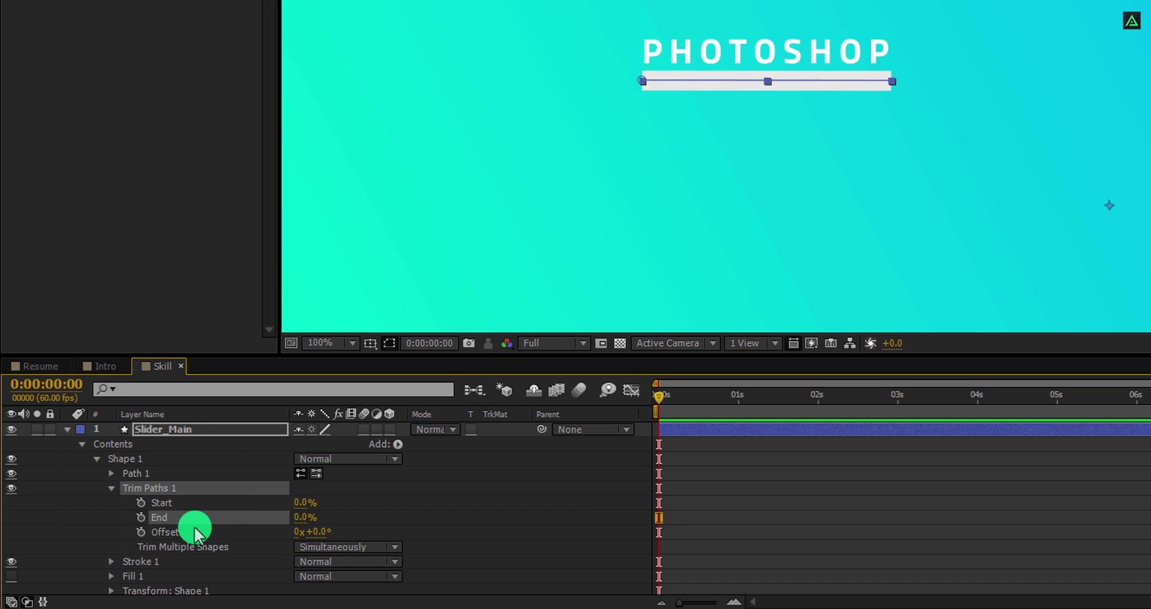
Keyframe Slider_Main's Trim Paths End at 0% at 0:00:01:00 and at 80% at 0:00:02:01
{"action": "left_click_drag", "start_coordinate": [728, 398], "coordinate": [737, 398]}
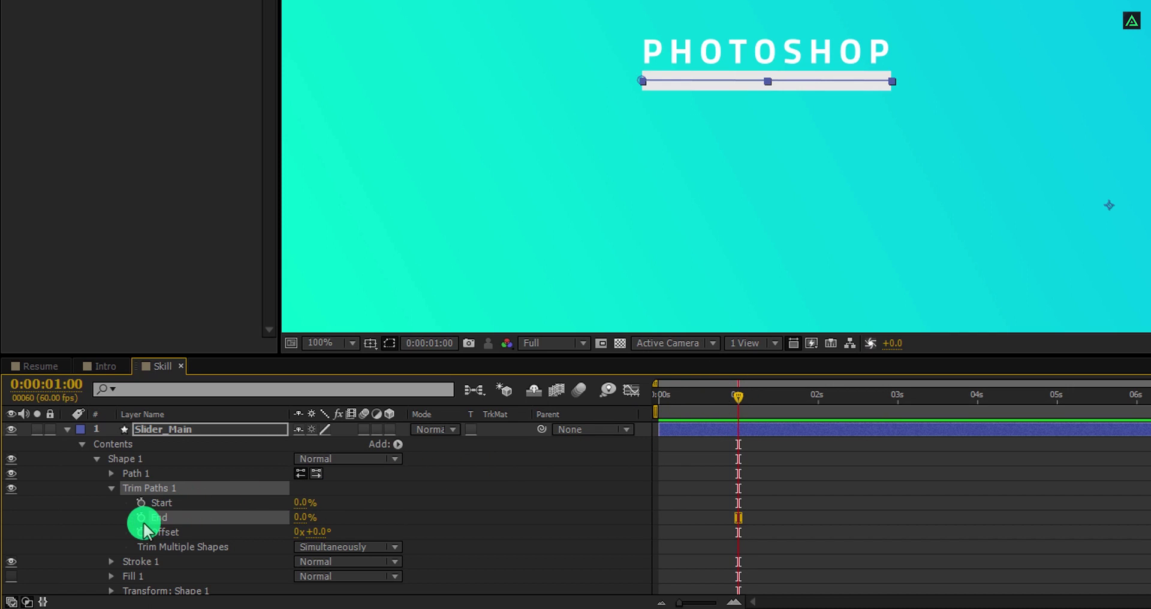
{"action": "left_click", "coordinate": [749, 427]}
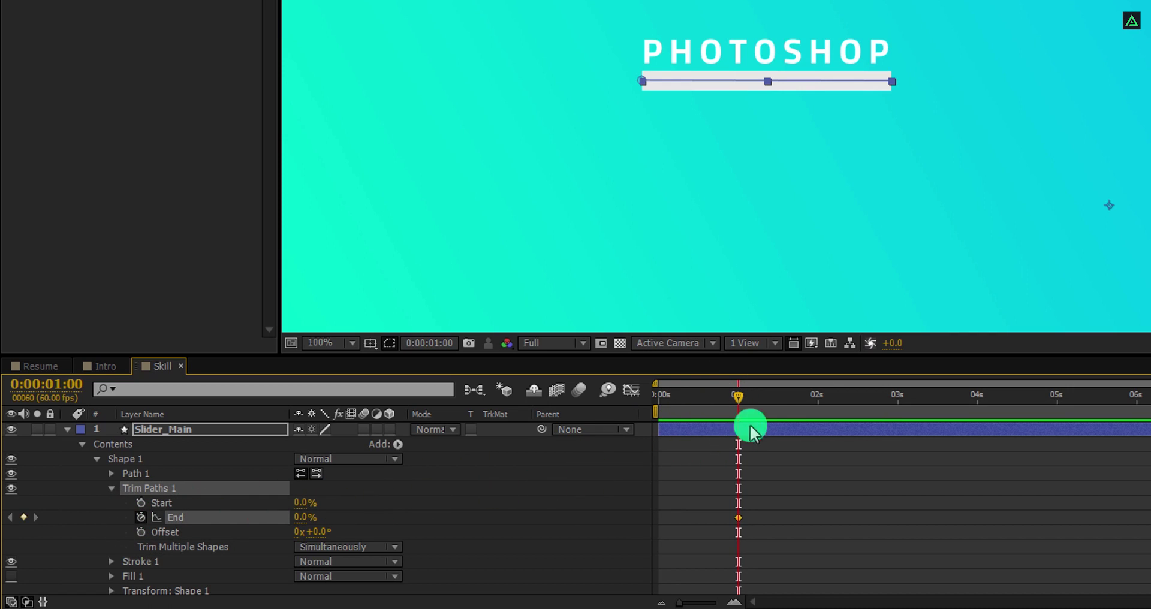
{"action": "left_click", "coordinate": [819, 400]}
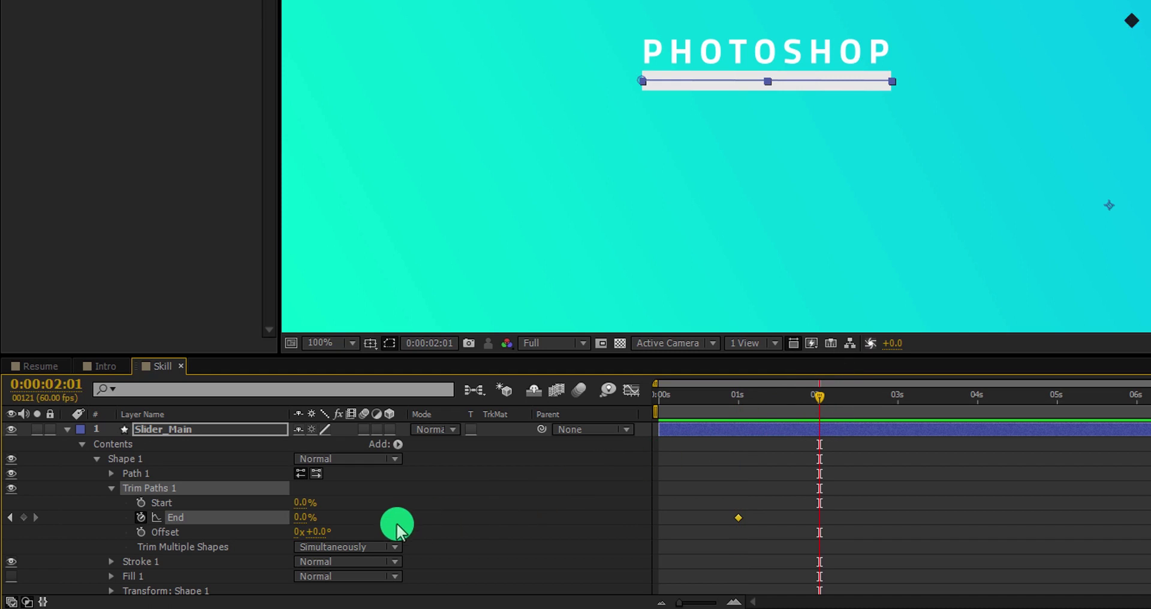
{"action": "left_click_drag", "start_coordinate": [304, 521], "coordinate": [379, 512]}
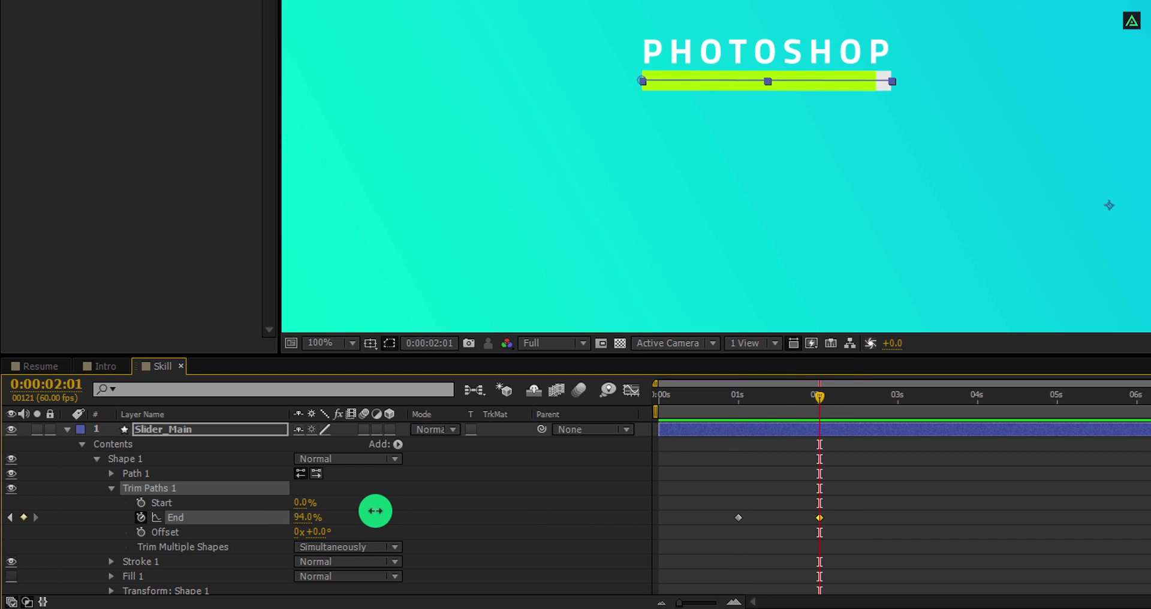
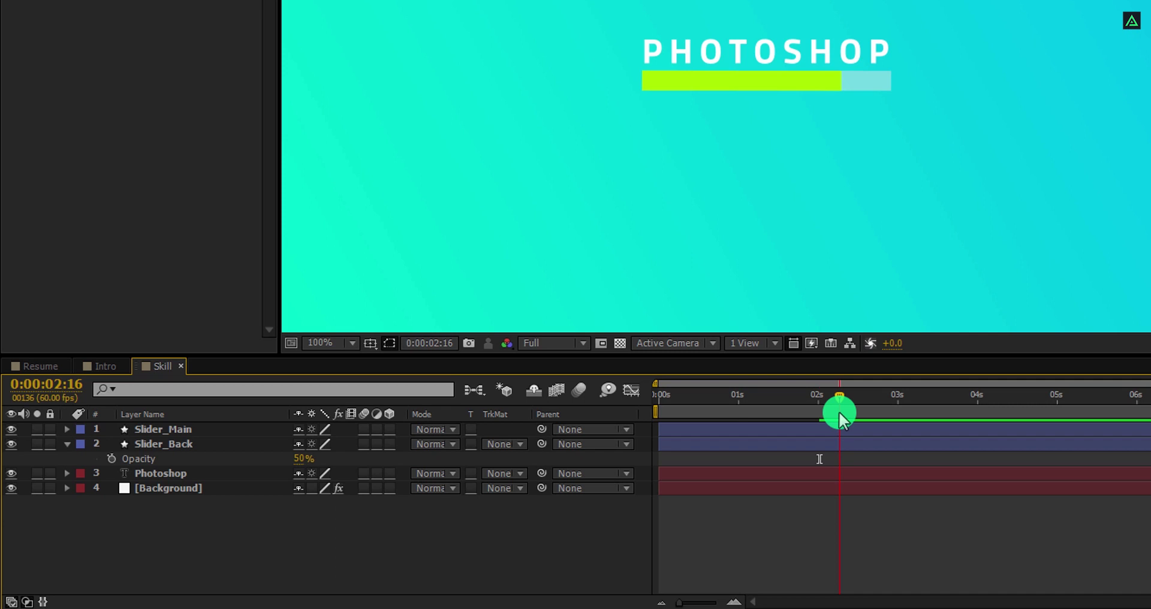
Apply Easy Ease to both End keyframes of Slider_Main
{"action": "left_click", "coordinate": [780, 430]}
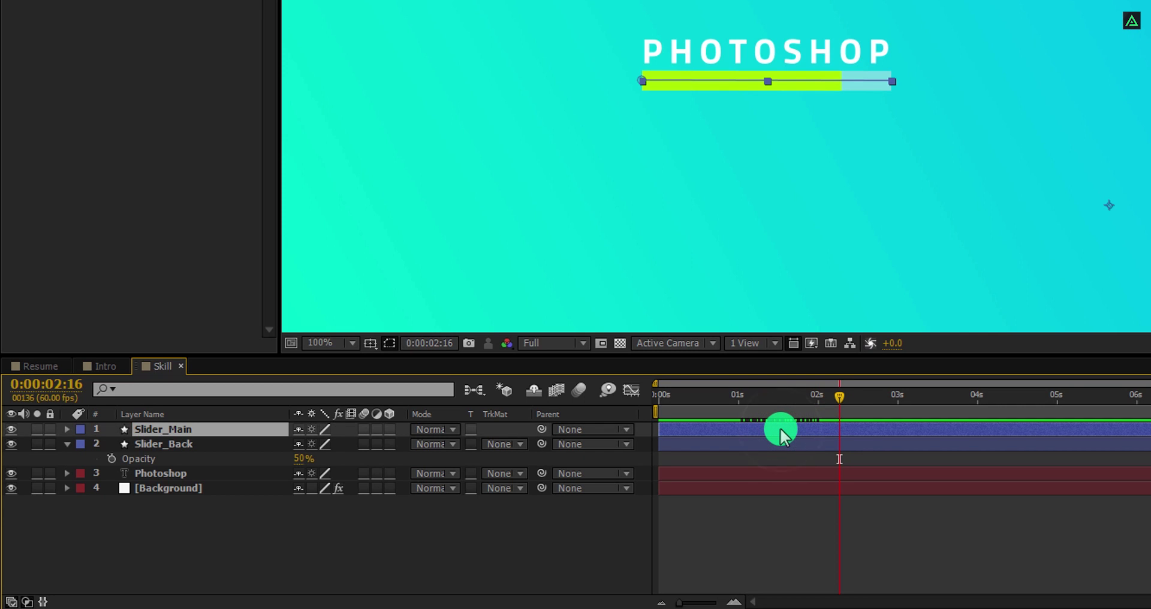
{"action": "key", "text": "u"}
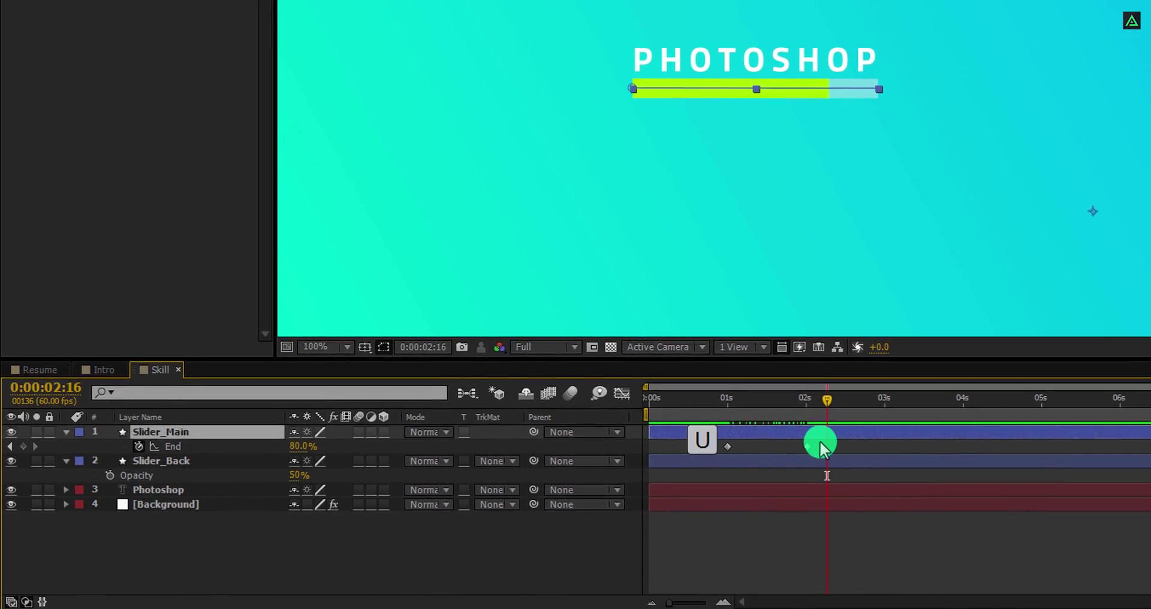
{"action": "right_click", "coordinate": [729, 447]}
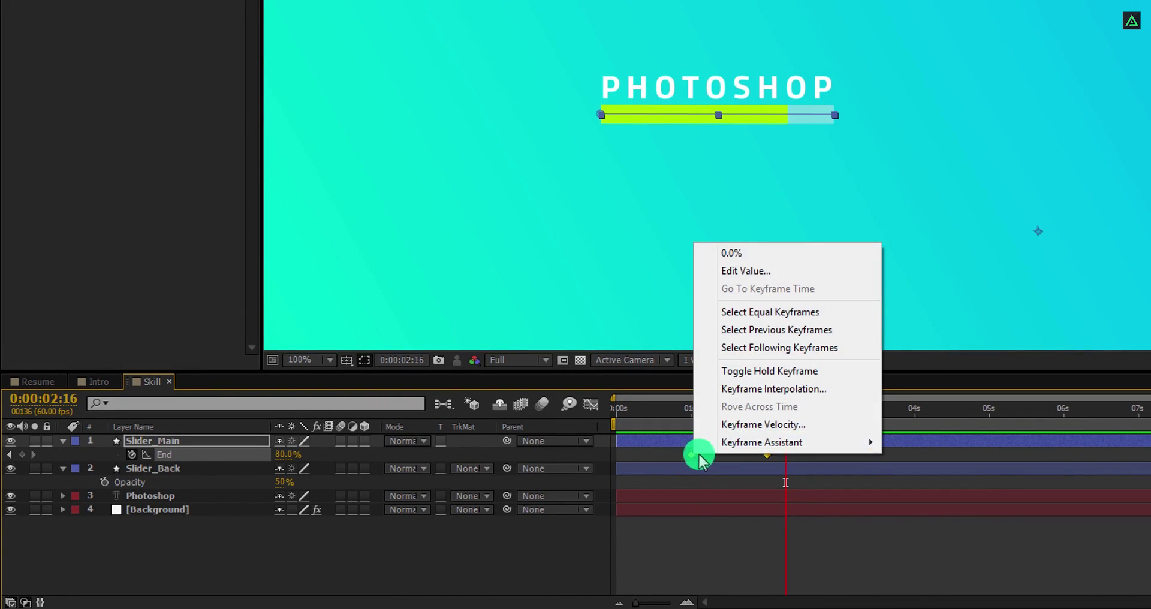
{"action": "mouse_move", "coordinate": [870, 442]}
{"action": "left_click", "coordinate": [927, 478]}
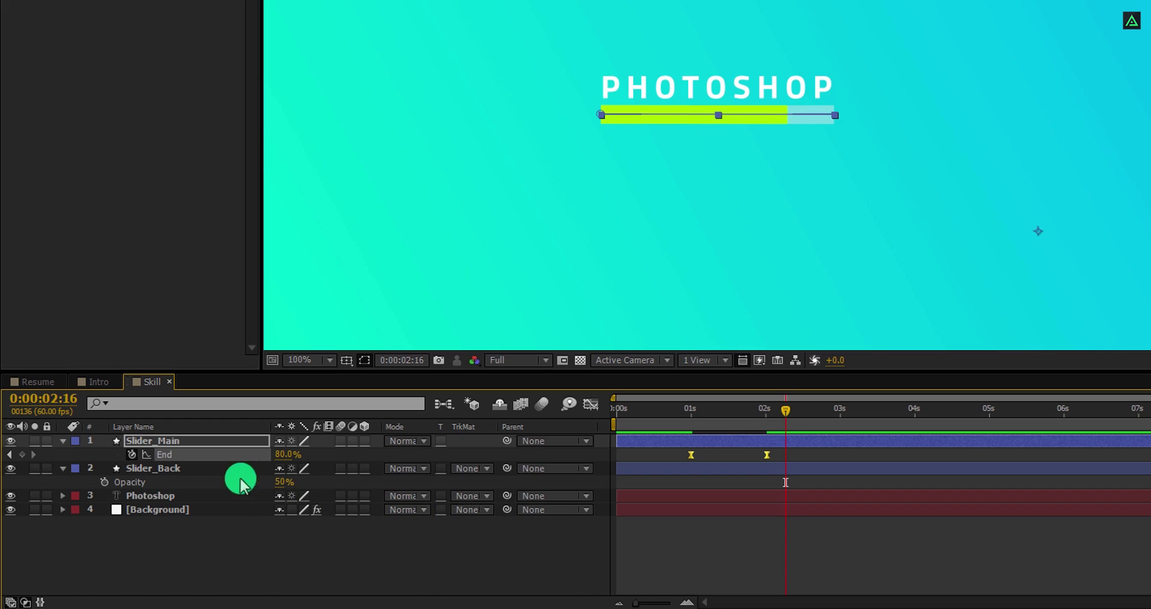
Keyframe Slider_Main, Slider_Back and Photoshop's Position to rise from lower in the frame at 0:00:00:00 to their present place at 0:00:00:35
{"action": "left_click", "coordinate": [160, 498], "text": "shift"}
{"action": "key", "text": "p"}
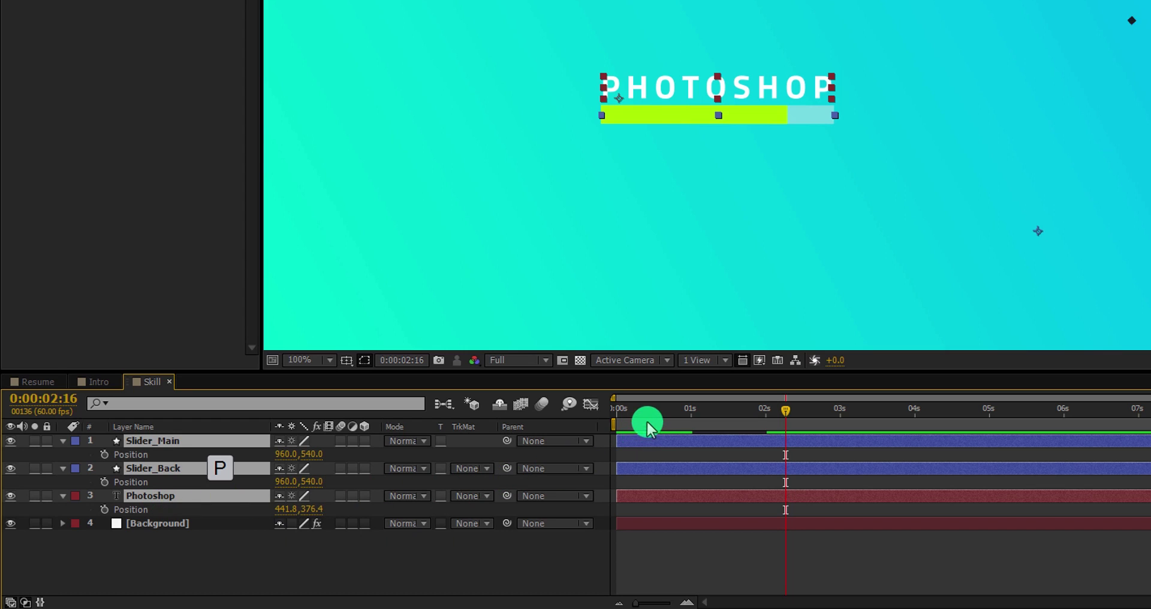
{"action": "left_click", "coordinate": [624, 411]}
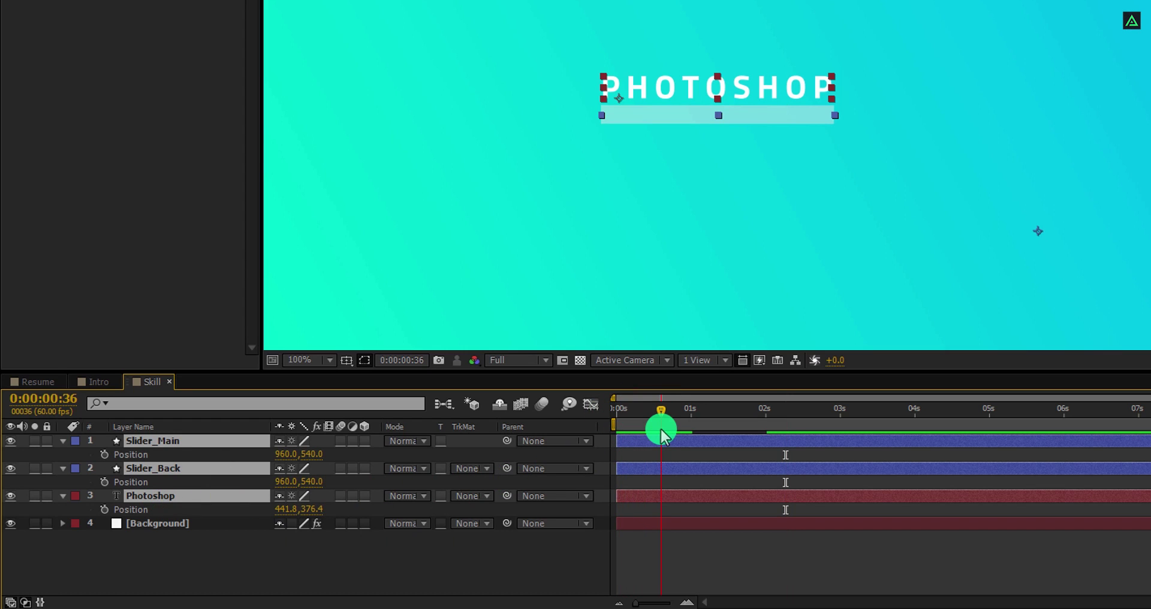
{"action": "left_click_drag", "start_coordinate": [661, 429], "coordinate": [660, 428]}
{"action": "left_click", "coordinate": [103, 455]}
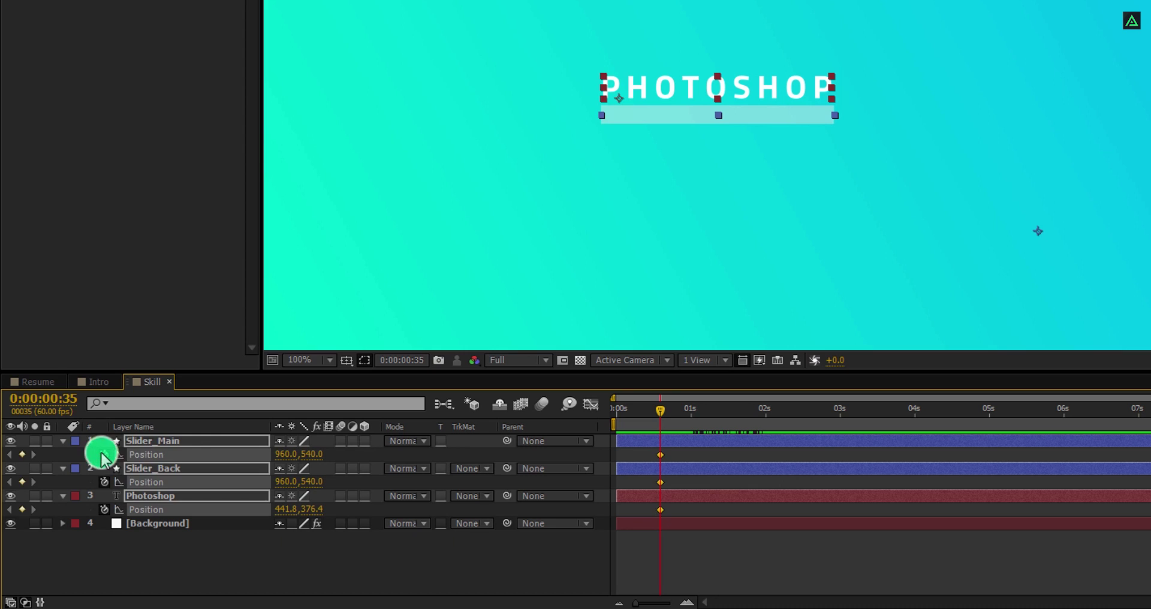
{"action": "left_click", "coordinate": [597, 442]}
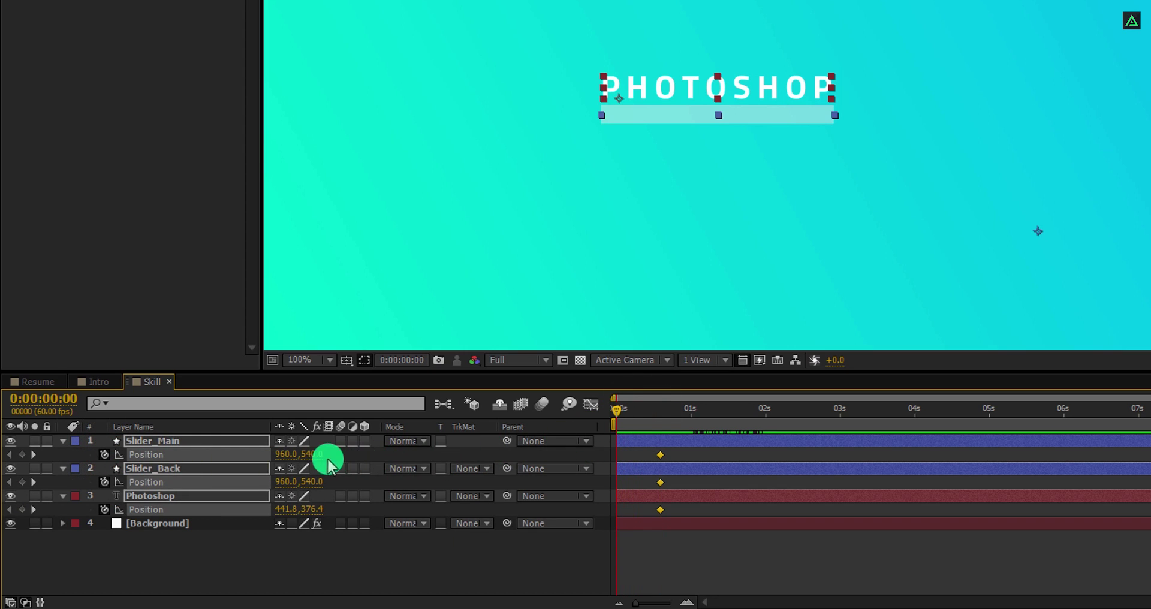
{"action": "left_click_drag", "start_coordinate": [310, 459], "coordinate": [641, 413]}
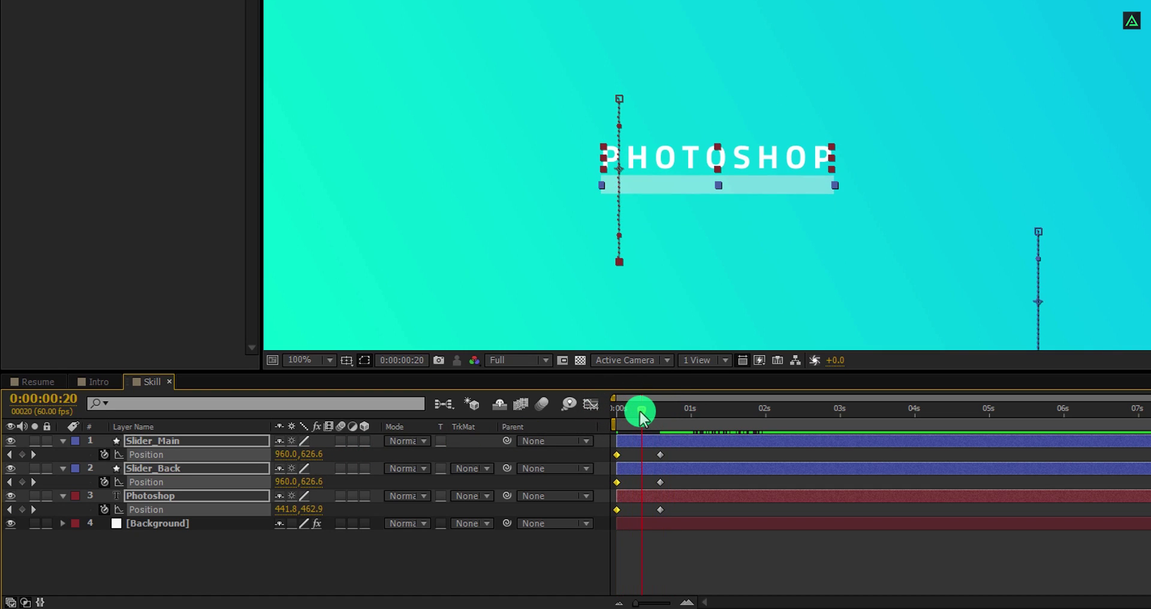
Apply Easy Ease to all Position keyframes of Slider_Main, Slider_Back and Photoshop
{"action": "left_click_drag", "start_coordinate": [682, 454], "coordinate": [606, 531]}
{"action": "right_click", "coordinate": [615, 509]}
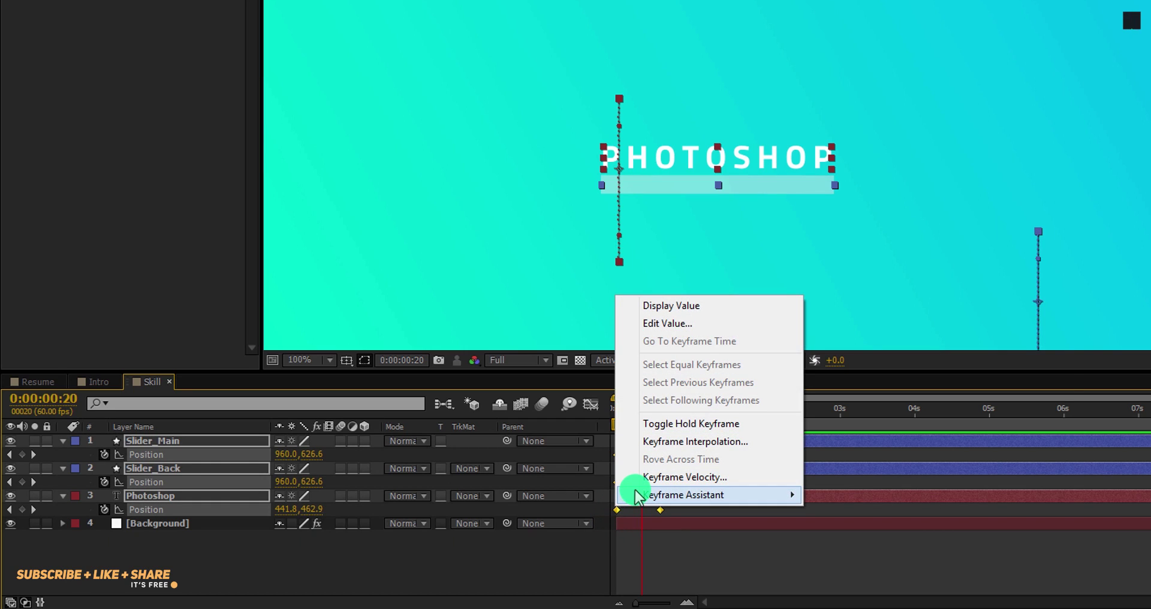
{"action": "mouse_move", "coordinate": [636, 494]}
{"action": "left_click", "coordinate": [877, 408]}
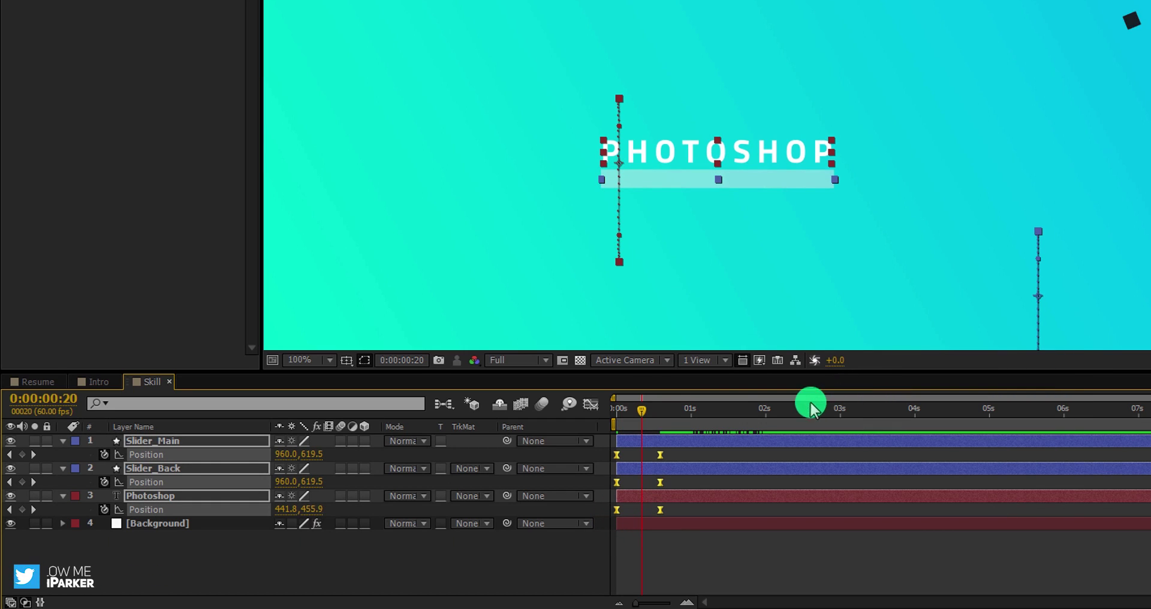
Reshape the Position speed graph with long influence on both keyframes into a sharp peak of about 3000 px/sec midway
{"action": "left_click", "coordinate": [591, 406]}
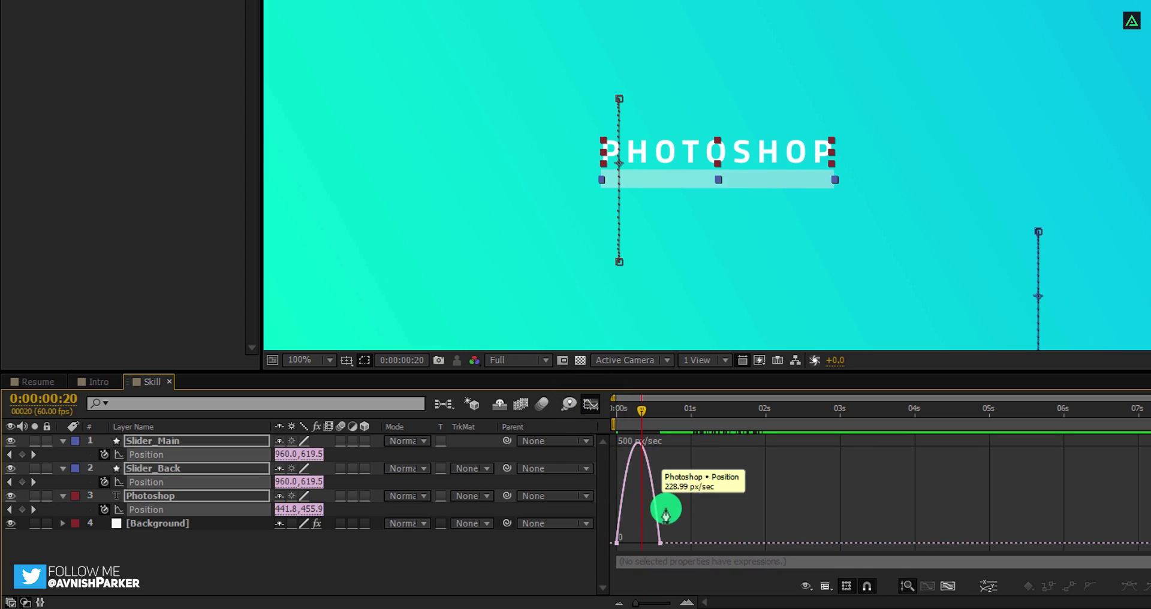
{"action": "left_click_drag", "start_coordinate": [663, 506], "coordinate": [642, 528]}
{"action": "left_click", "coordinate": [648, 544]}
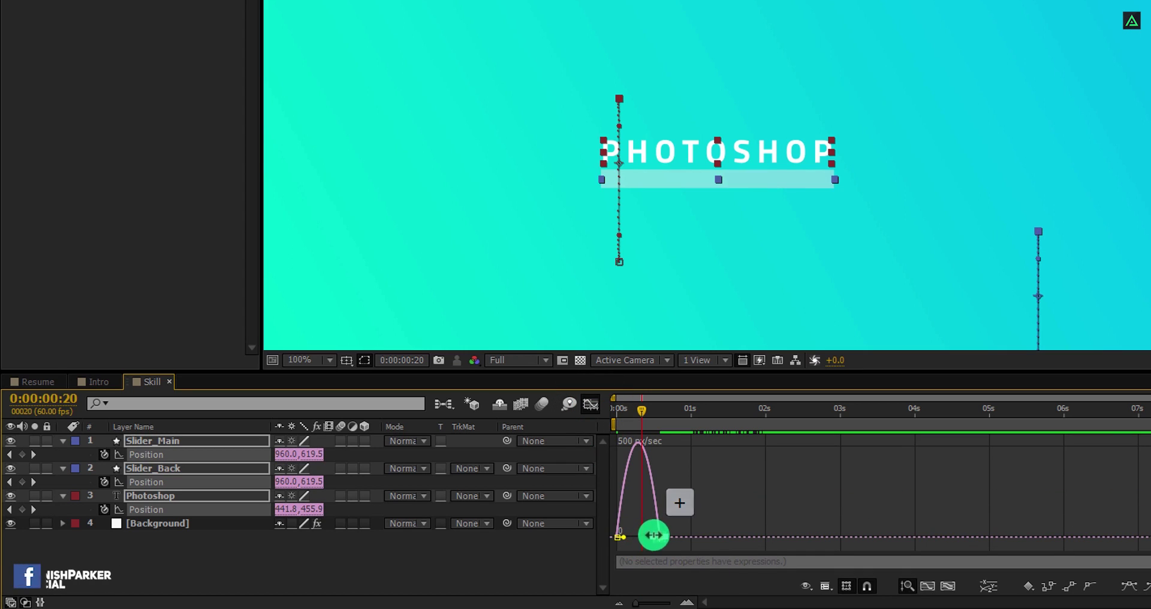
{"action": "key", "text": "equal"}
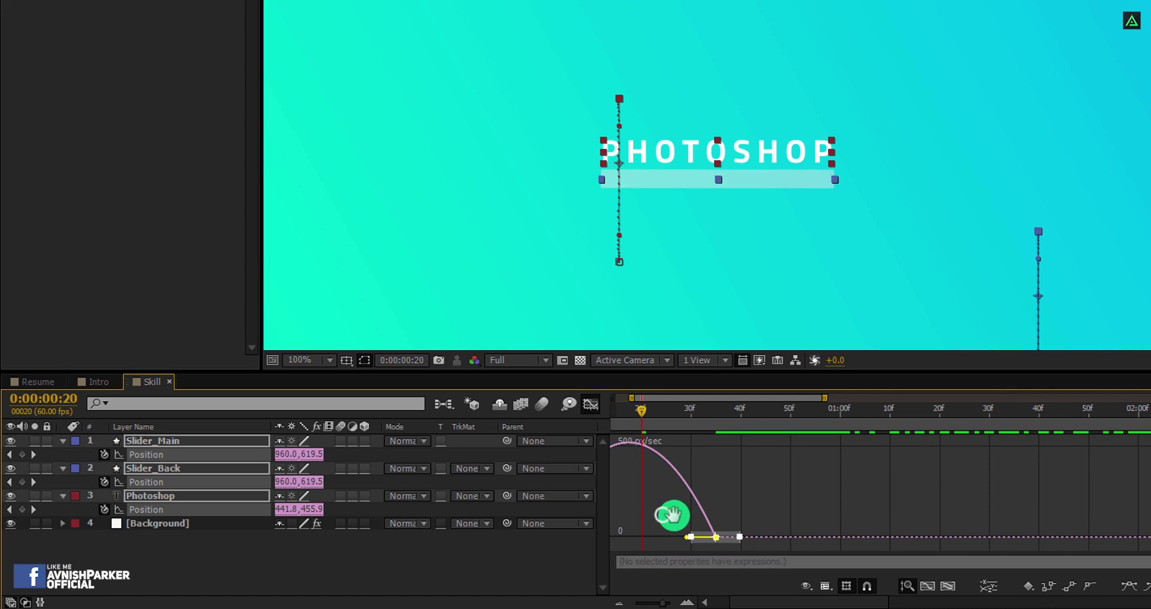
{"action": "left_click_drag", "start_coordinate": [671, 514], "coordinate": [676, 543]}
{"action": "left_click", "coordinate": [624, 545]}
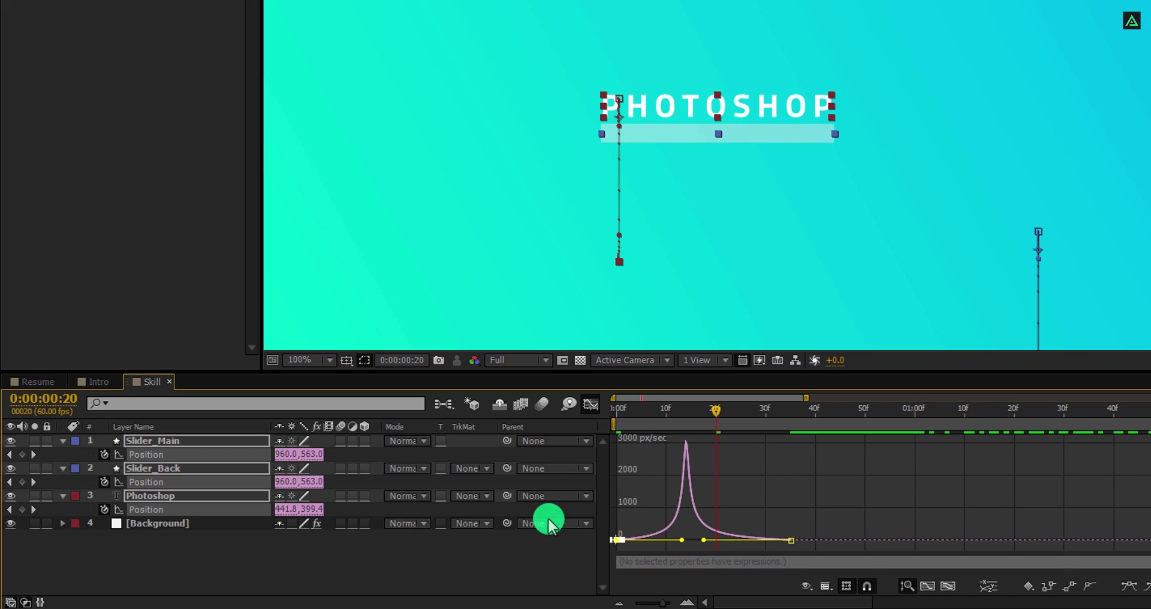
Enable motion blur for Slider_Main, Slider_Back and Photoshop and for the composition, and scrub through the animation
{"action": "left_click", "coordinate": [340, 442]}
{"action": "left_click", "coordinate": [542, 404]}
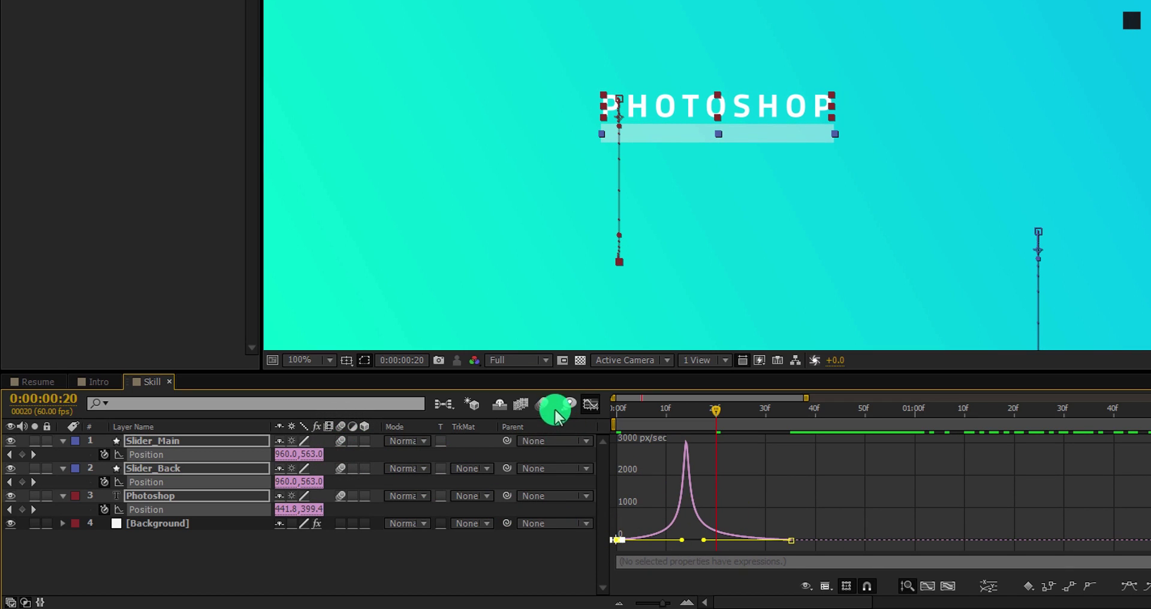
{"action": "left_click_drag", "start_coordinate": [624, 410], "coordinate": [1012, 414]}
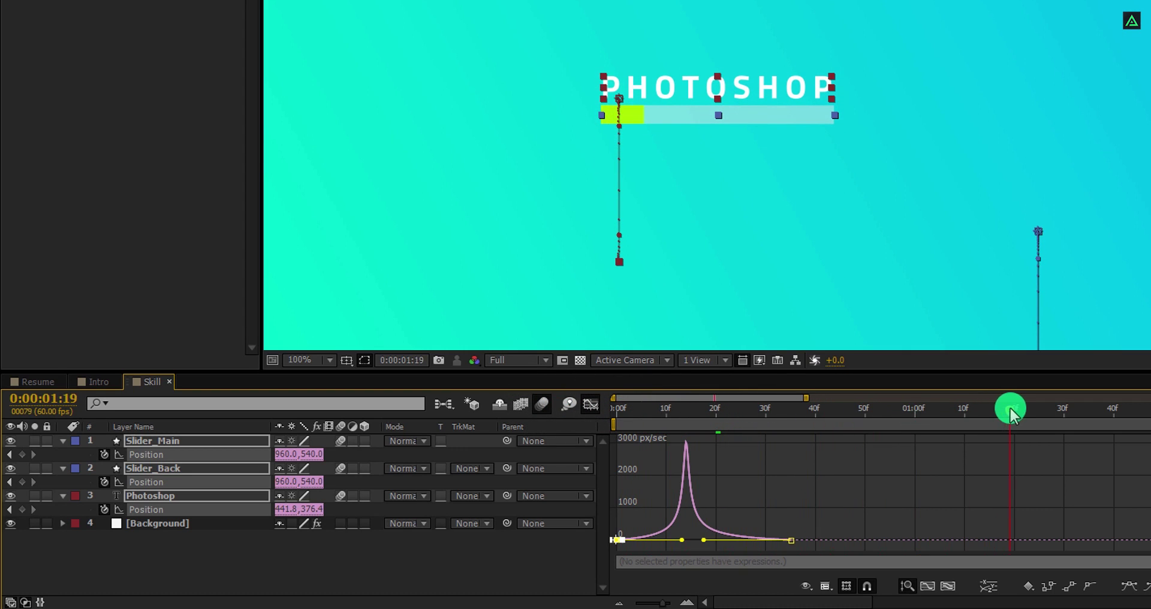
Leave the graph view and shift the three layers' Position keyframes further along the timeline
{"action": "left_click", "coordinate": [595, 407]}
{"action": "left_click_drag", "start_coordinate": [653, 413], "coordinate": [701, 413]}
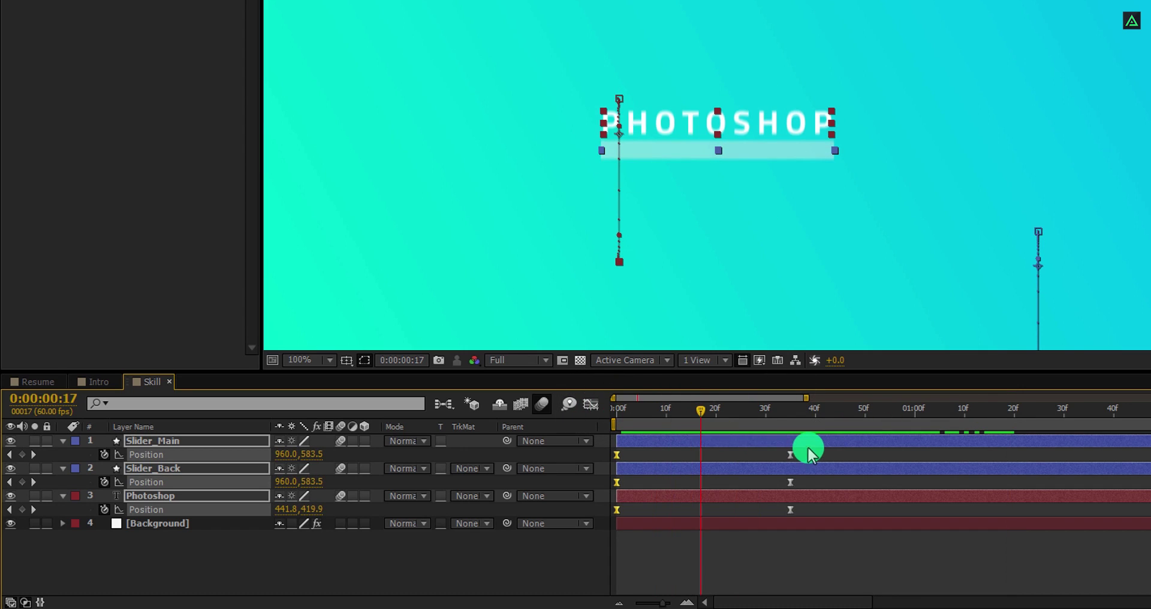
{"action": "left_click_drag", "start_coordinate": [808, 446], "coordinate": [775, 423]}
Keyframe the Opacity of all three layers from 0% at 0:00:00:20 to their existing opacity at 0:00:00:31
{"action": "key", "text": "t"}
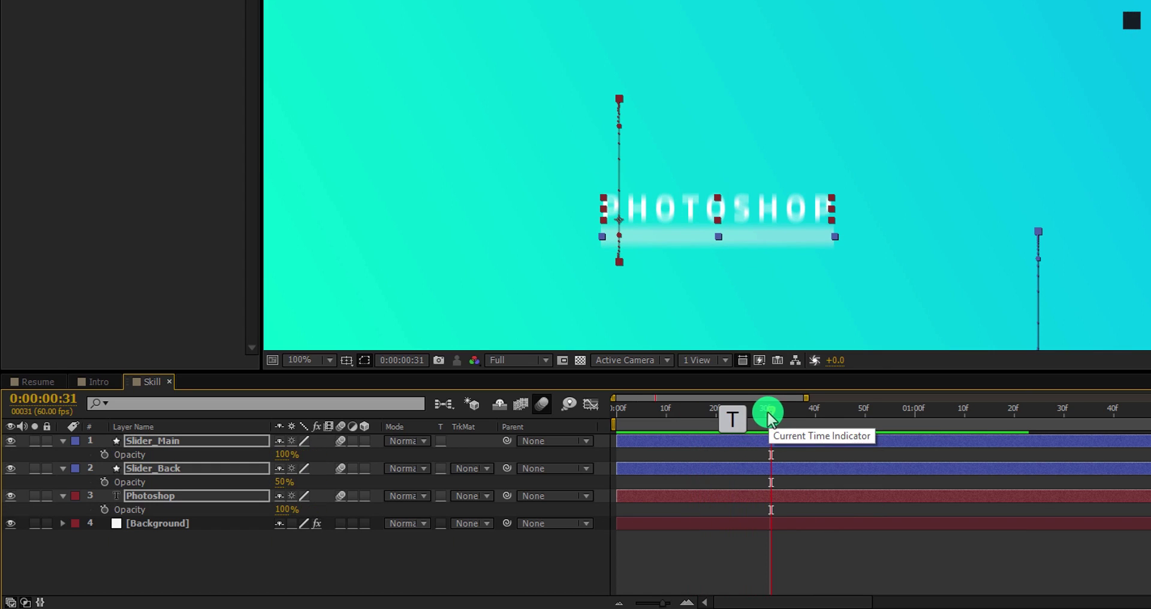
{"action": "left_click", "coordinate": [104, 454]}
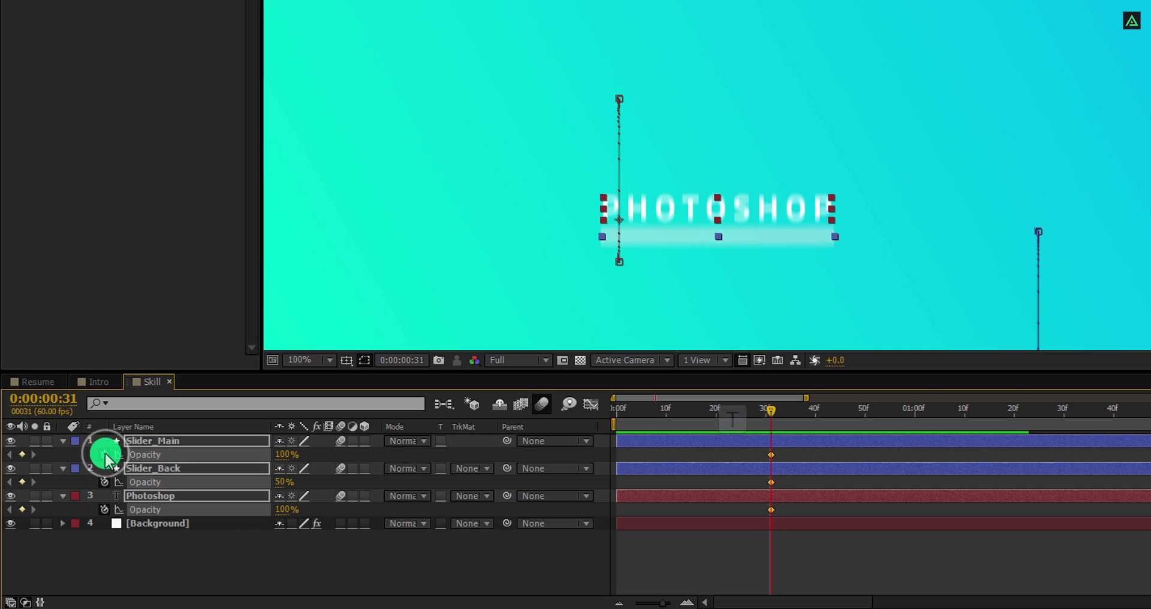
{"action": "left_click", "coordinate": [716, 408]}
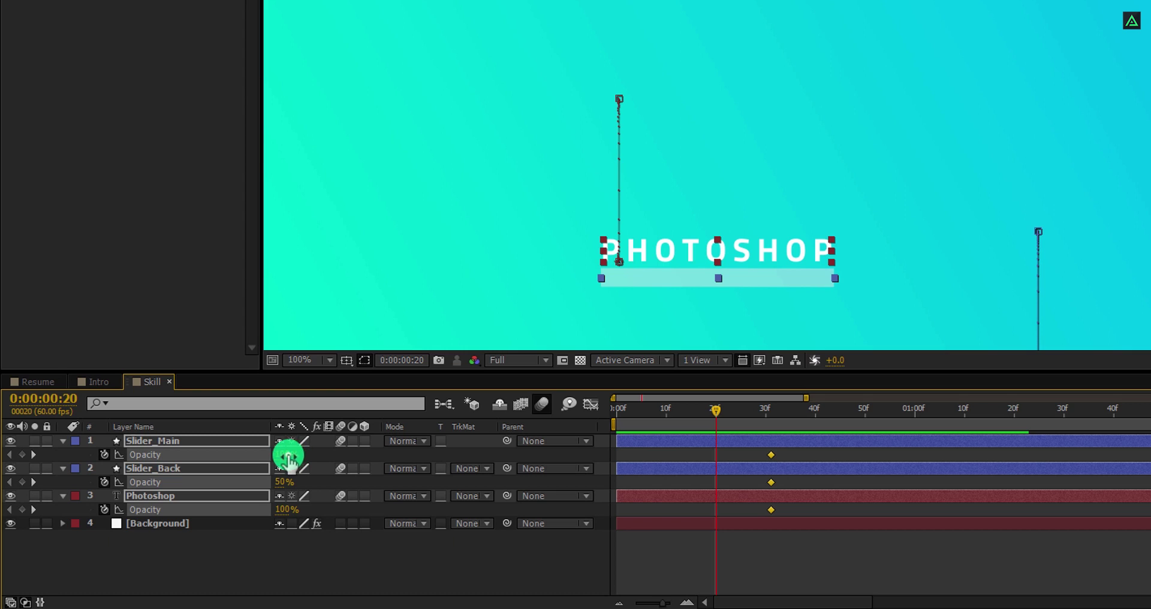
{"action": "left_click_drag", "start_coordinate": [288, 459], "coordinate": [180, 457]}
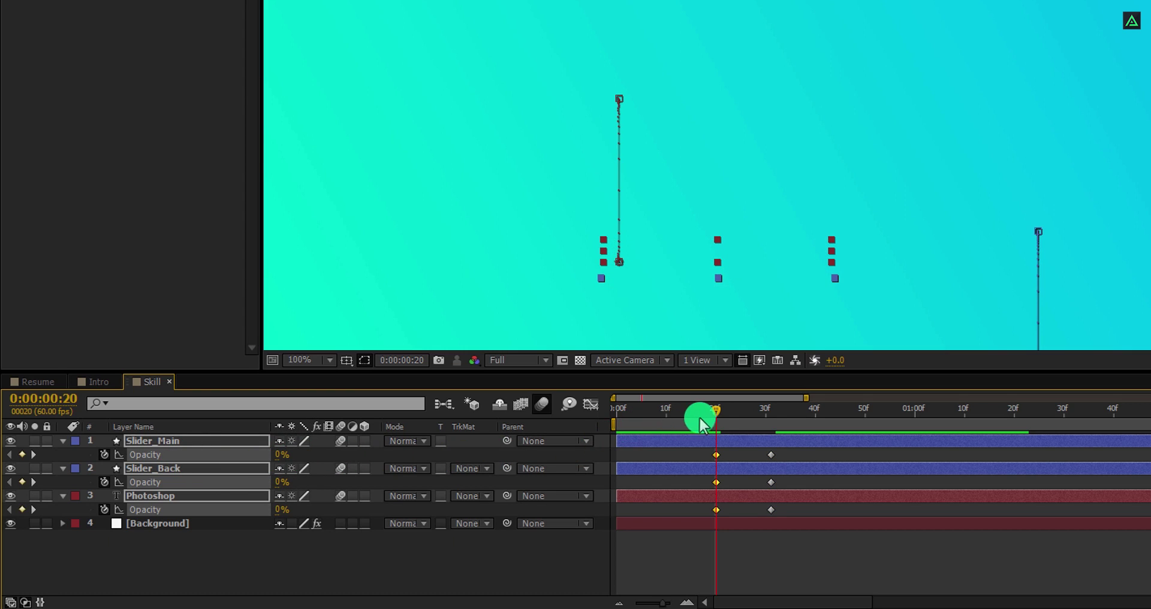
Move the three layers' Opacity keyframes to about 0:00:00:24 and 0:00:00:35 to match the upward motion
{"action": "left_click_drag", "start_coordinate": [717, 411], "coordinate": [741, 417]}
{"action": "left_click_drag", "start_coordinate": [793, 451], "coordinate": [738, 506]}
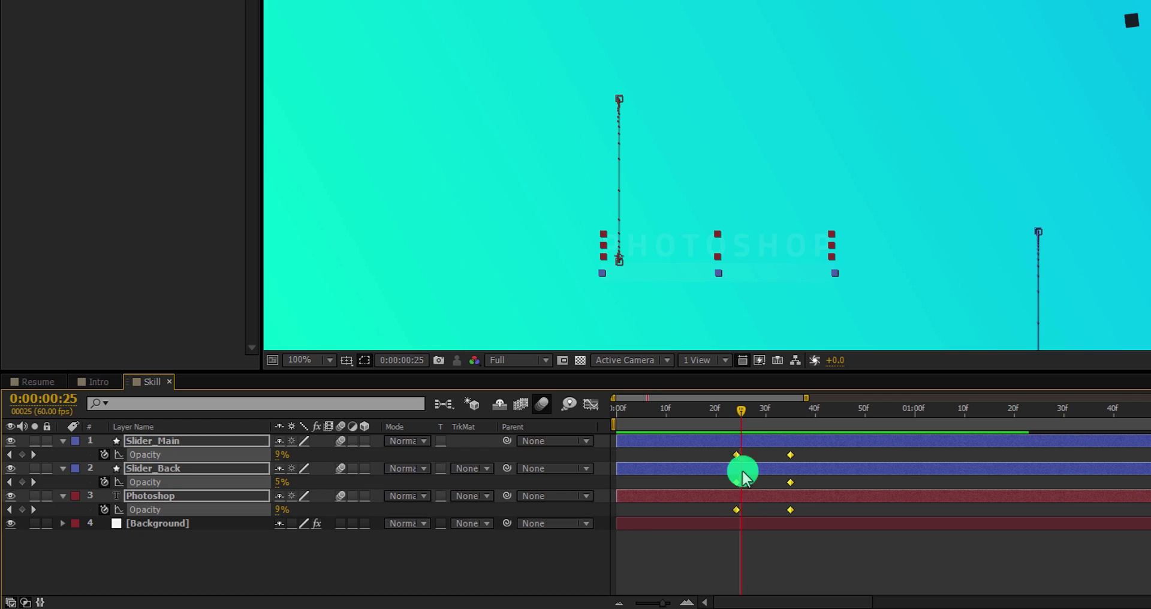
{"action": "left_click_drag", "start_coordinate": [745, 406], "coordinate": [819, 417]}
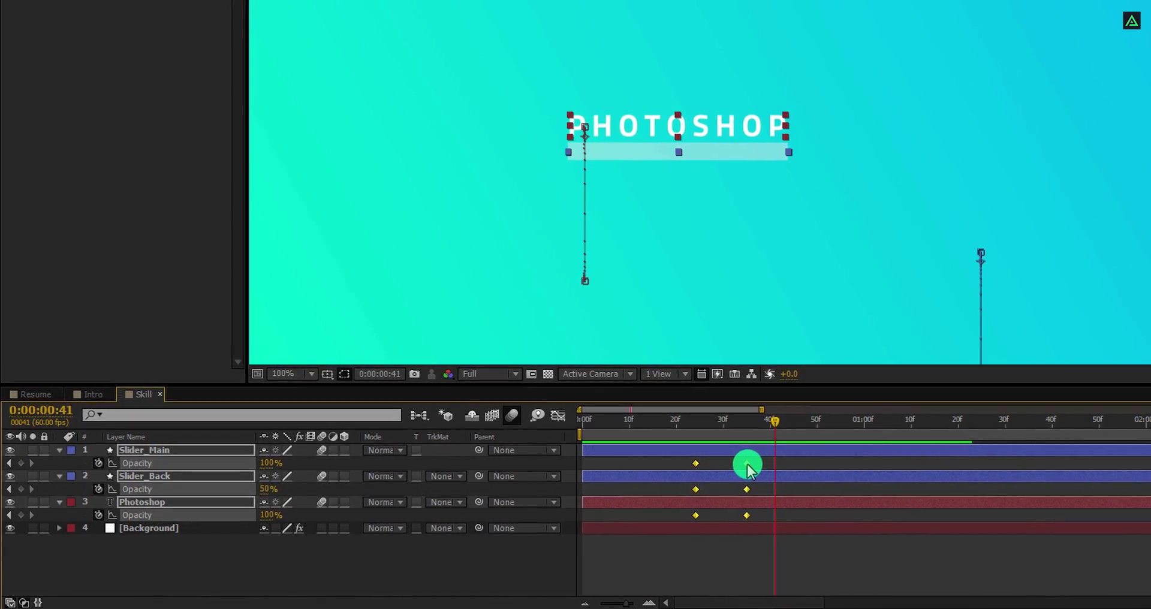
Apply Easy Ease to the Opacity keyframes of all three layers and preview the skill bar animation
{"action": "right_click", "coordinate": [776, 457]}
{"action": "mouse_move", "coordinate": [791, 450]}
{"action": "left_click", "coordinate": [918, 491]}
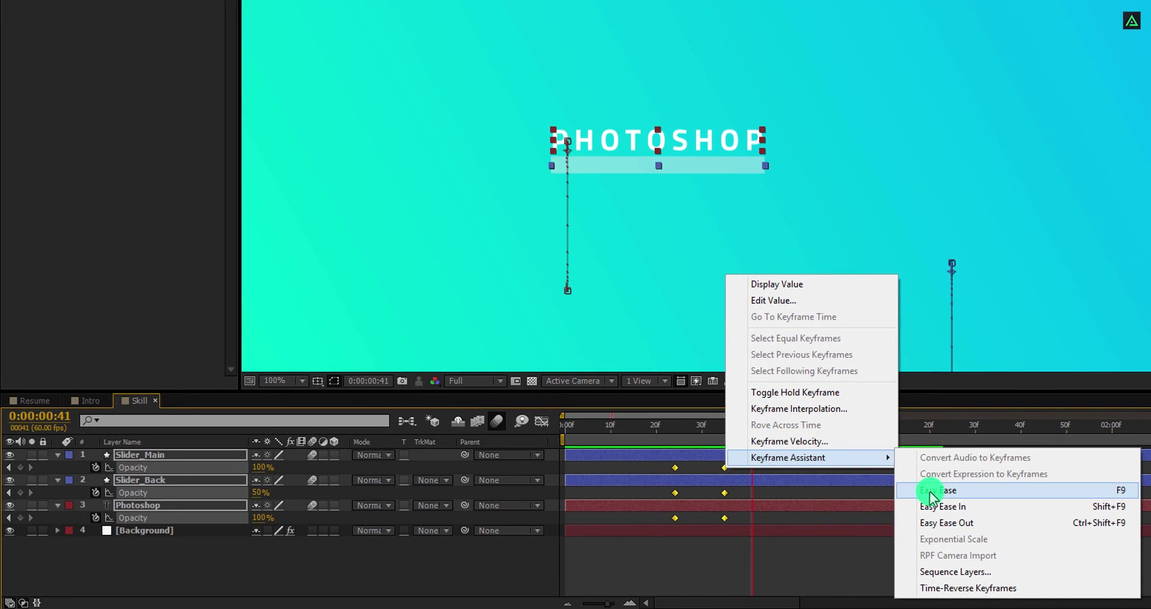
{"action": "key", "text": "KP_0"}
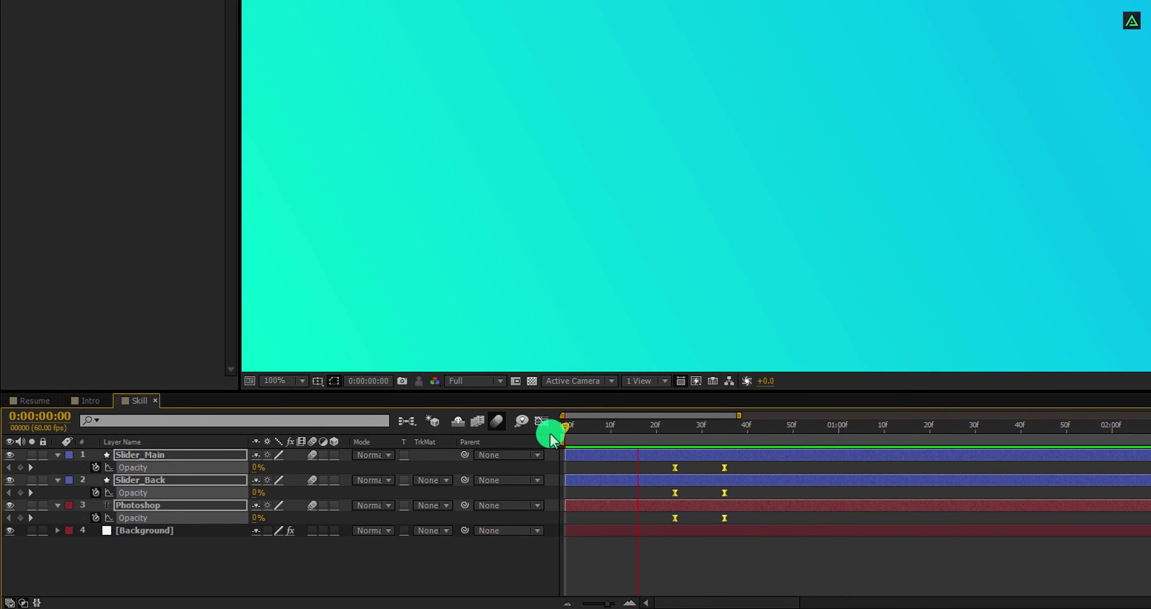
{"action": "left_click_drag", "start_coordinate": [565, 437], "coordinate": [852, 425]}
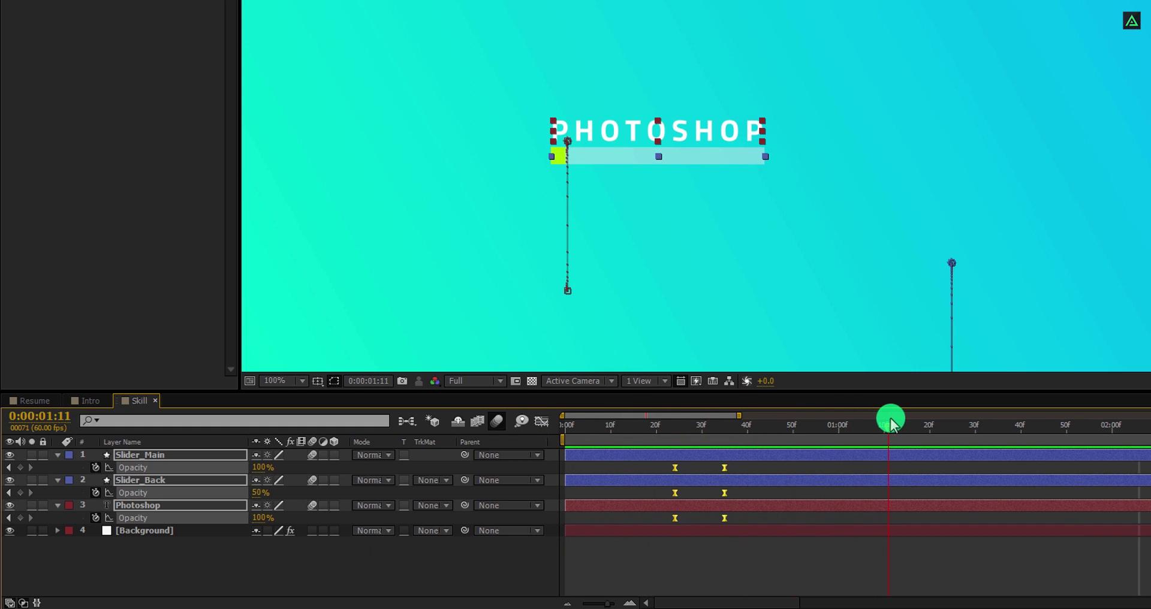
{"action": "left_click_drag", "start_coordinate": [1046, 436], "coordinate": [974, 445]}
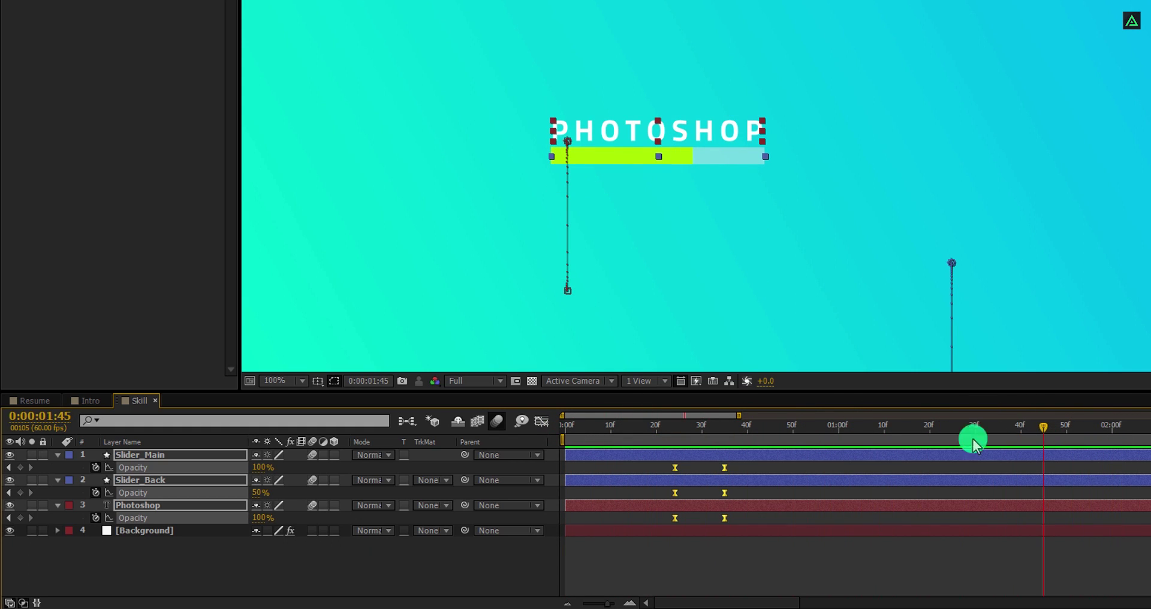
Pre-compose Slider_Main, Slider_Back and Photoshop into a composition named Photoshop, moving all attributes, and check its animation
{"action": "left_click", "coordinate": [150, 480], "text": "ctrl"}
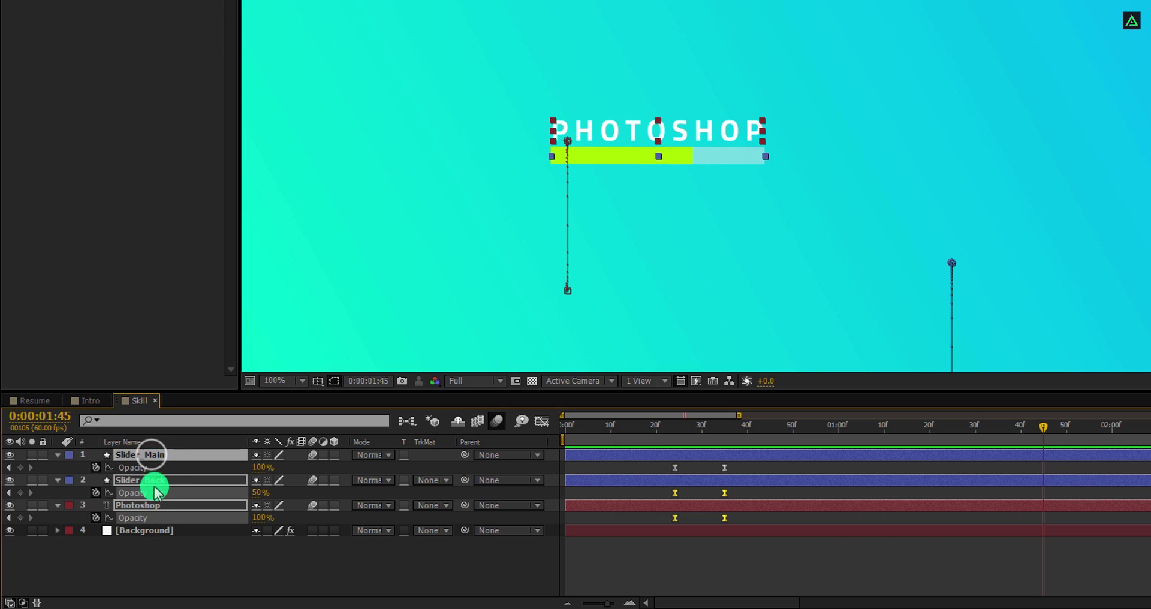
{"action": "left_click", "coordinate": [152, 506], "text": "ctrl"}
{"action": "right_click", "coordinate": [153, 508]}
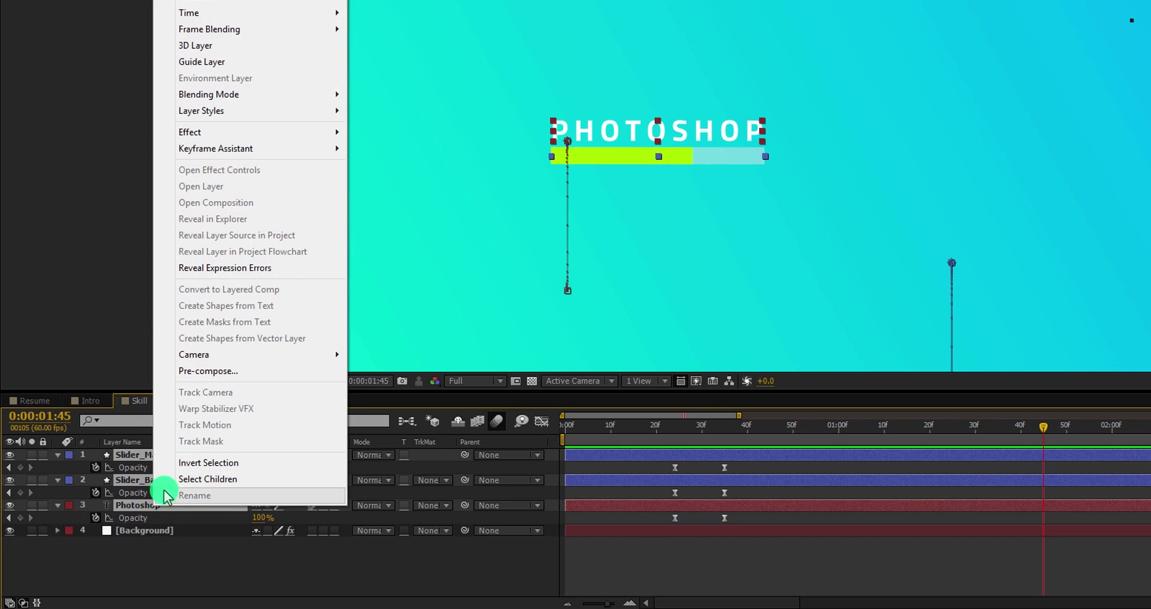
{"action": "left_click", "coordinate": [216, 370]}
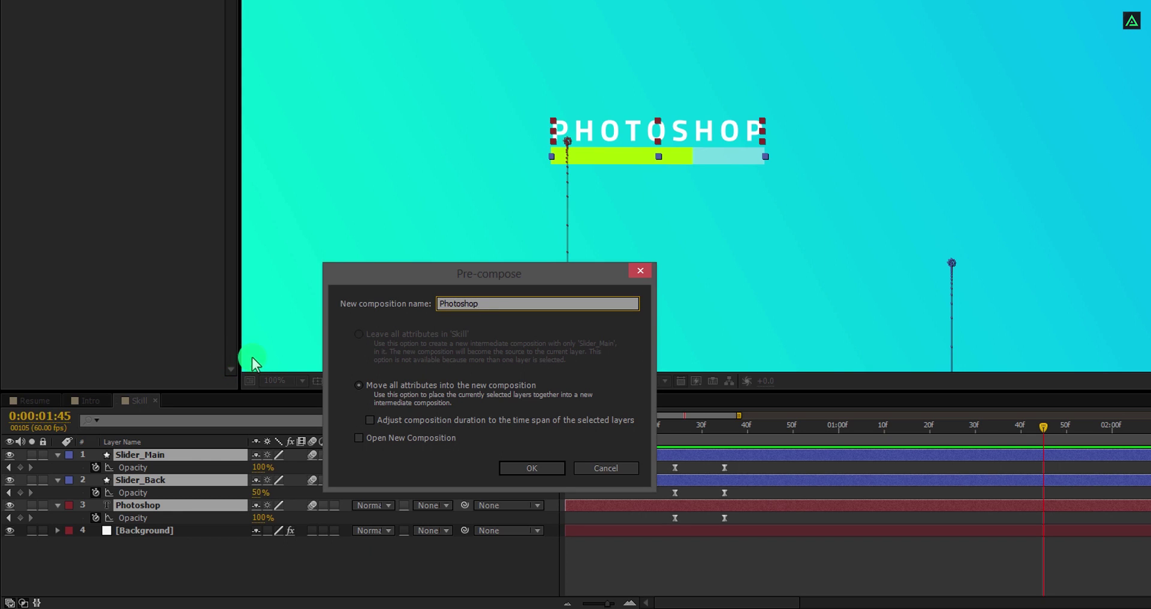
{"action": "type", "text": "Photoshop"}
{"action": "left_click", "coordinate": [516, 468]}
{"action": "left_click_drag", "start_coordinate": [563, 428], "coordinate": [801, 427]}
{"action": "scroll", "coordinate": [692, 218], "scroll_direction": "down", "scroll_amount": 2}
{"action": "left_click_drag", "start_coordinate": [554, 428], "coordinate": [865, 427]}
{"action": "left_click_drag", "start_coordinate": [856, 307], "coordinate": [738, 255]}
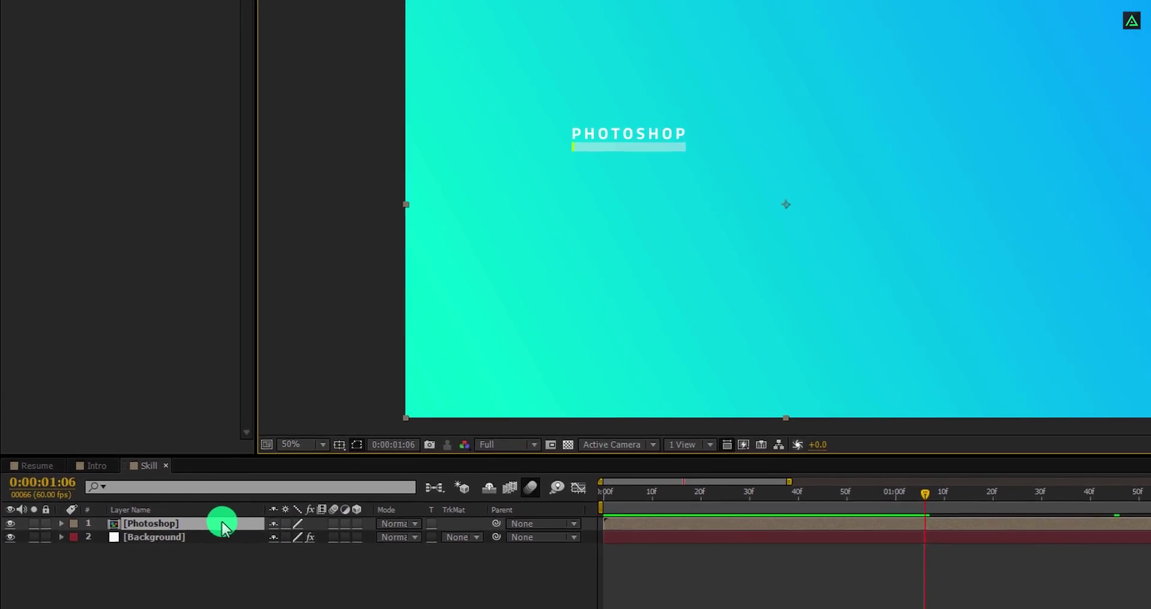
Duplicate the Photoshop composition in the project and rename the copy After_Effects
{"action": "left_click", "coordinate": [30, 41]}
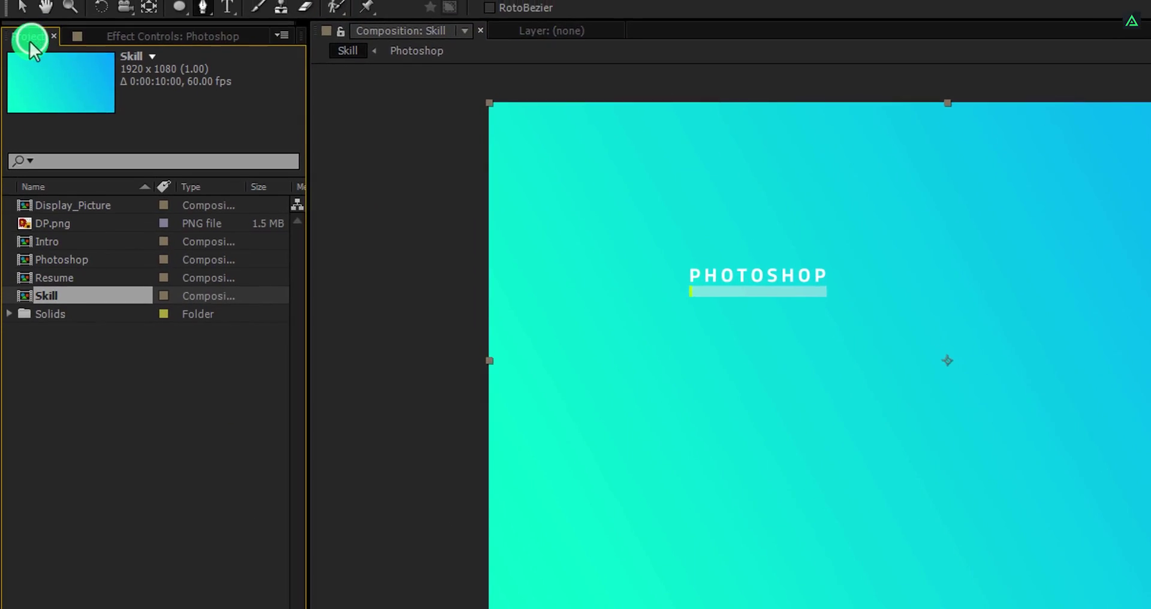
{"action": "left_click", "coordinate": [78, 259]}
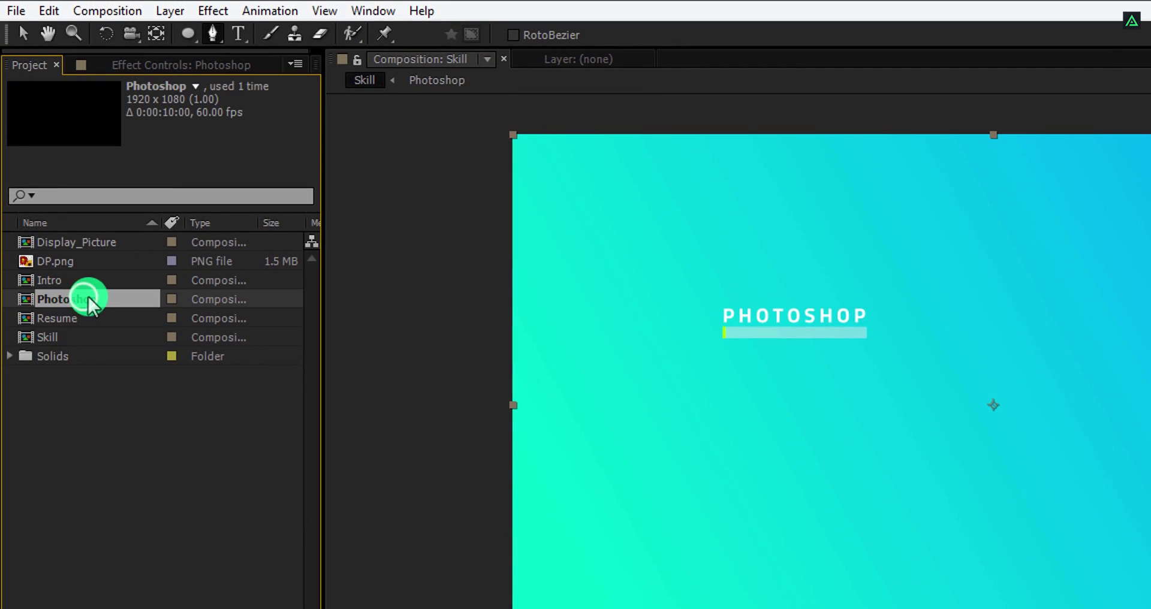
{"action": "left_click", "coordinate": [48, 11]}
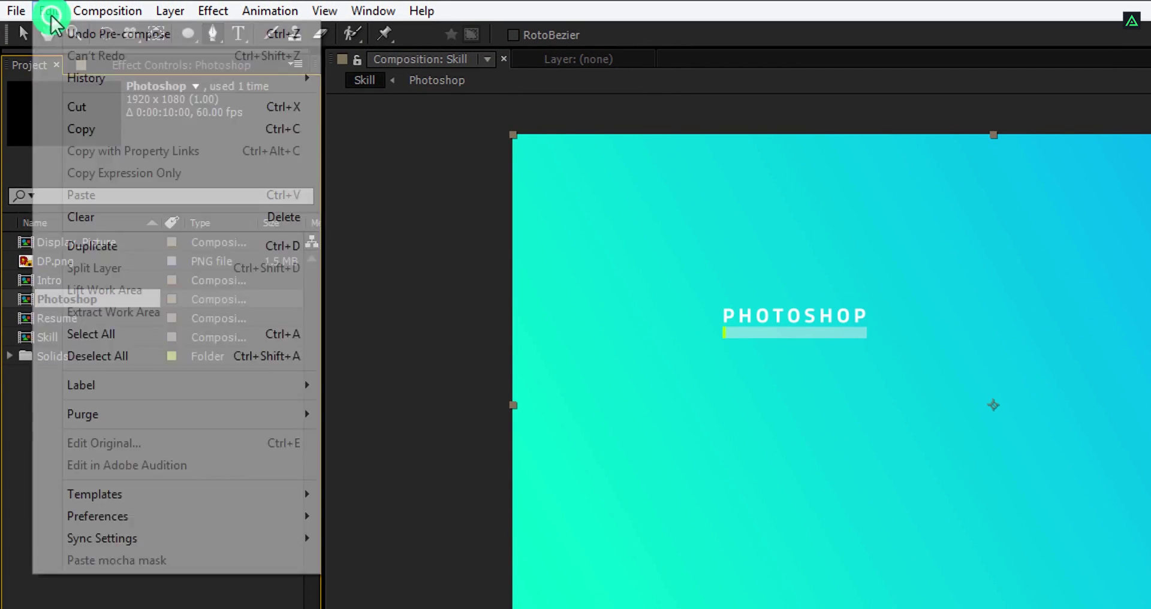
{"action": "left_click", "coordinate": [154, 251]}
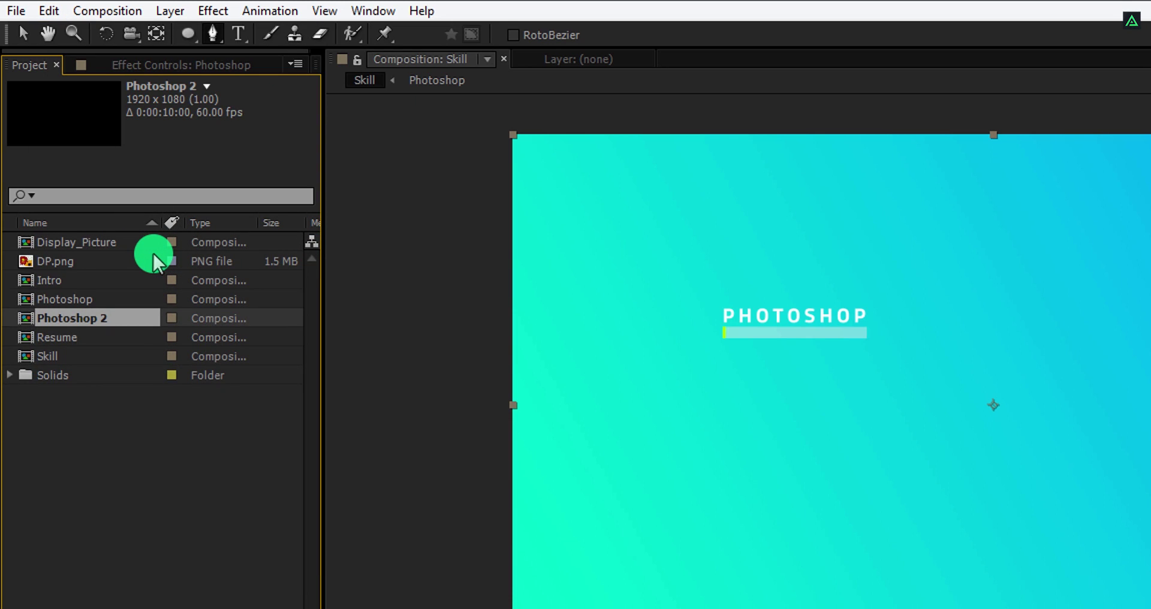
{"action": "key", "text": "Return"}
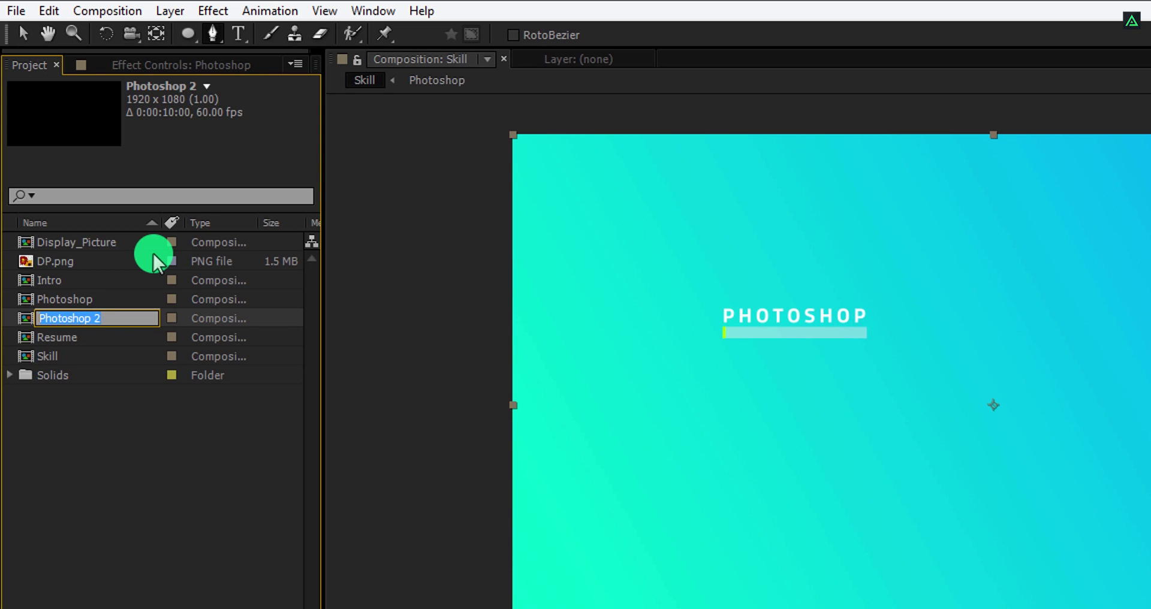
{"action": "type", "text": "After_Effects"}
{"action": "key", "text": "Return"}
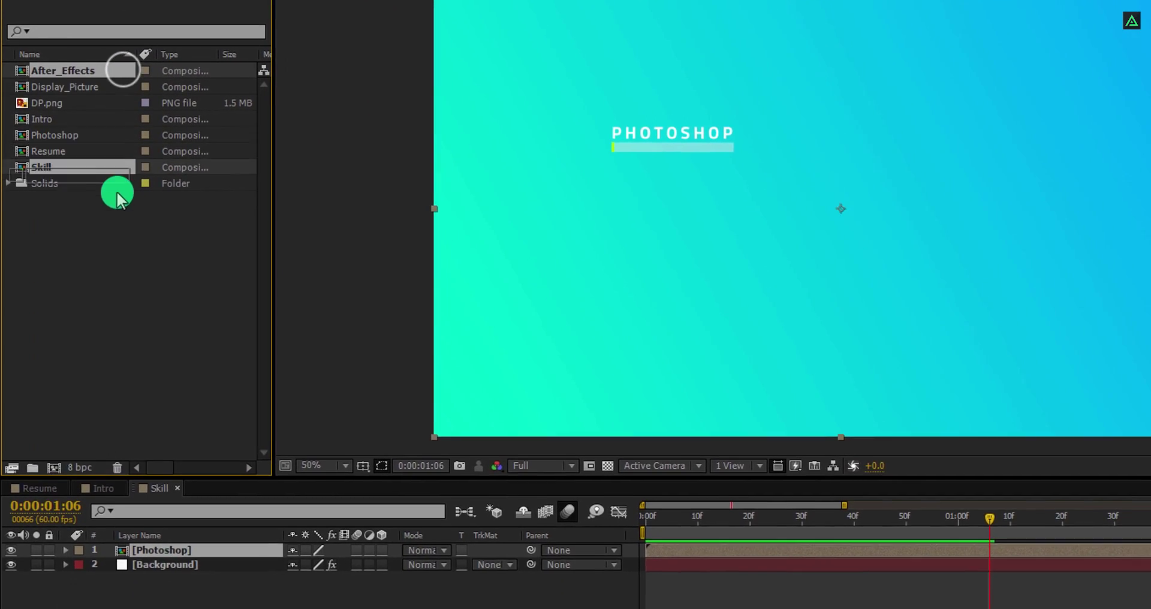
Add the After_Effects composition to the Skill timeline between the Photoshop and Background layers
{"action": "left_click_drag", "start_coordinate": [214, 459], "coordinate": [213, 459]}
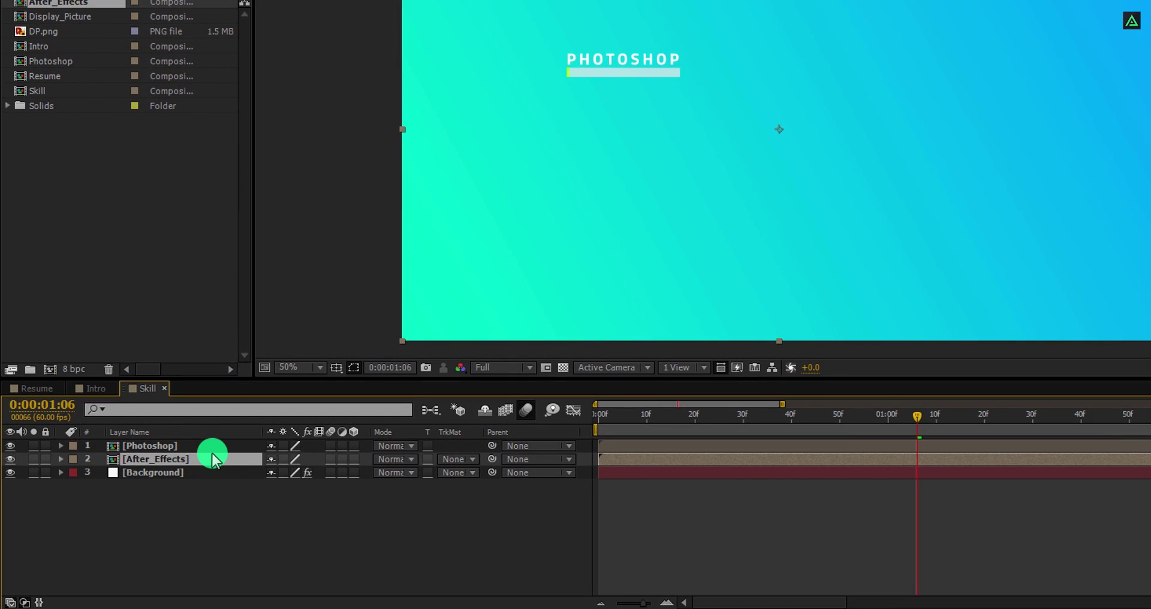
Move the After_Effects layer straight down in the Skill composition so its skill bar sits clearly below the Photoshop bar
{"action": "left_click", "coordinate": [623, 454]}
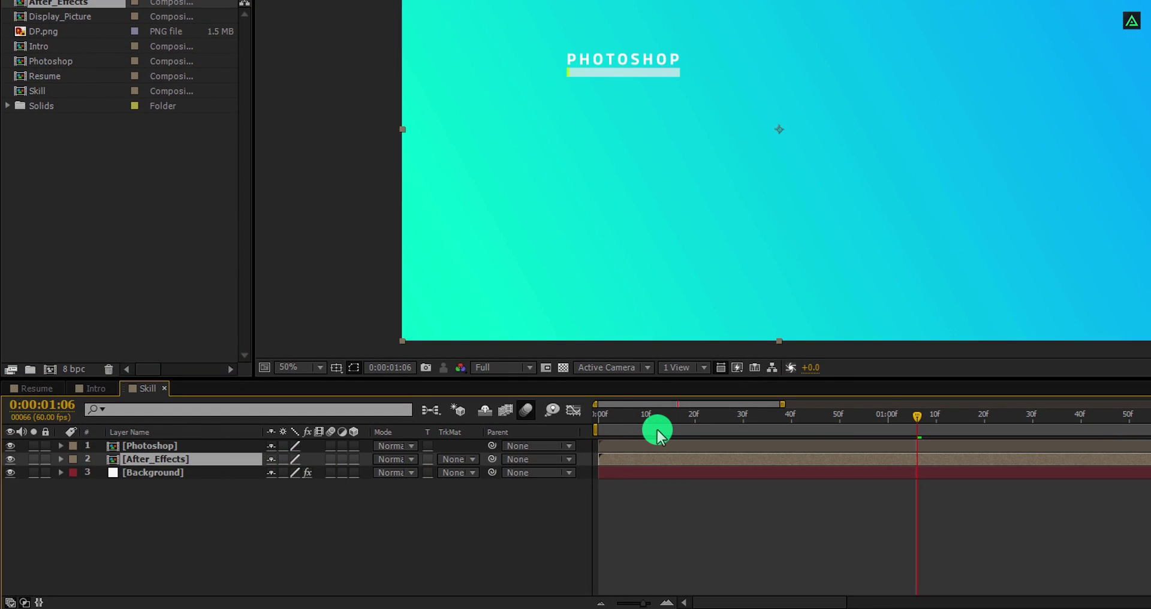
{"action": "key", "text": "shift+Down"}
{"action": "key", "text": "shift+Down"}
{"action": "key", "text": "shift+Down"}
{"action": "key", "text": "shift+Down"}
{"action": "key", "text": "shift+Down"}
{"action": "key", "text": "shift+Down"}
{"action": "key", "text": "shift+Down"}
{"action": "key", "text": "shift+Down"}
{"action": "key", "text": "shift+Down"}
{"action": "key", "text": "shift+Down"}
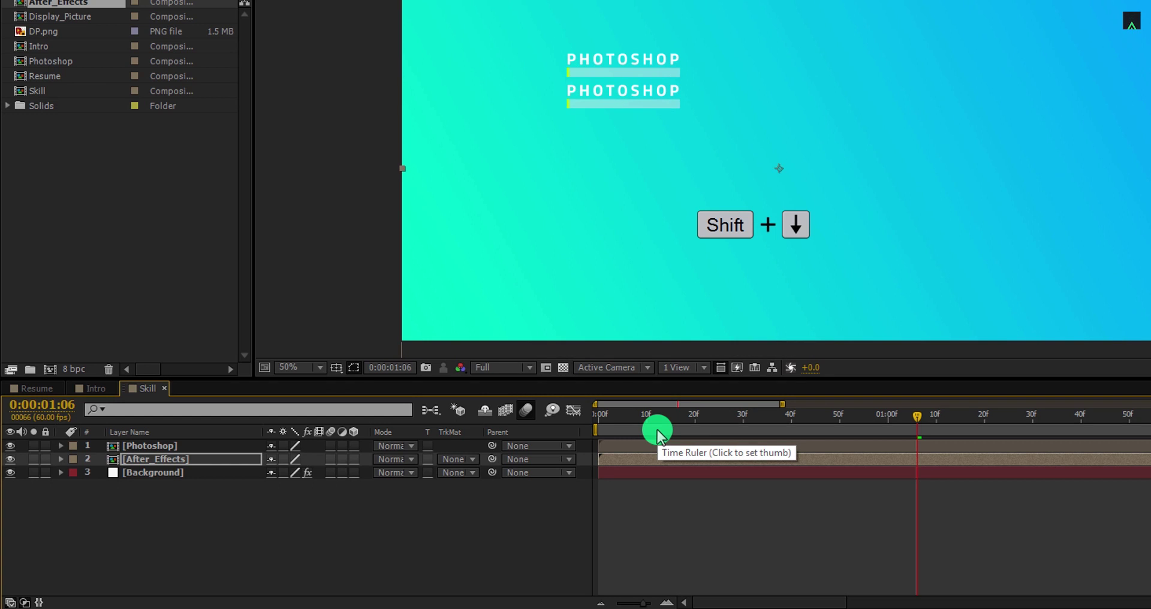
{"action": "key", "text": "shift+Down"}
{"action": "key", "text": "shift+Down"}
{"action": "key", "text": "shift+Down"}
{"action": "key", "text": "shift+Down"}
{"action": "key", "text": "shift+Down"}
{"action": "key", "text": "shift+Down"}
{"action": "key", "text": "shift+Down"}
{"action": "key", "text": "shift+Down"}
{"action": "key", "text": "shift+Down"}
{"action": "key", "text": "shift+Down"}
{"action": "key", "text": "shift+Down"}
{"action": "key", "text": "shift+Down"}
{"action": "key", "text": "shift+Down"}
{"action": "key", "text": "shift+Down"}
{"action": "key", "text": "shift+Down"}
{"action": "key", "text": "shift+Down"}
{"action": "key", "text": "shift+Down"}
{"action": "key", "text": "shift+Down"}
{"action": "key", "text": "shift+Down"}
{"action": "key", "text": "shift+Down"}
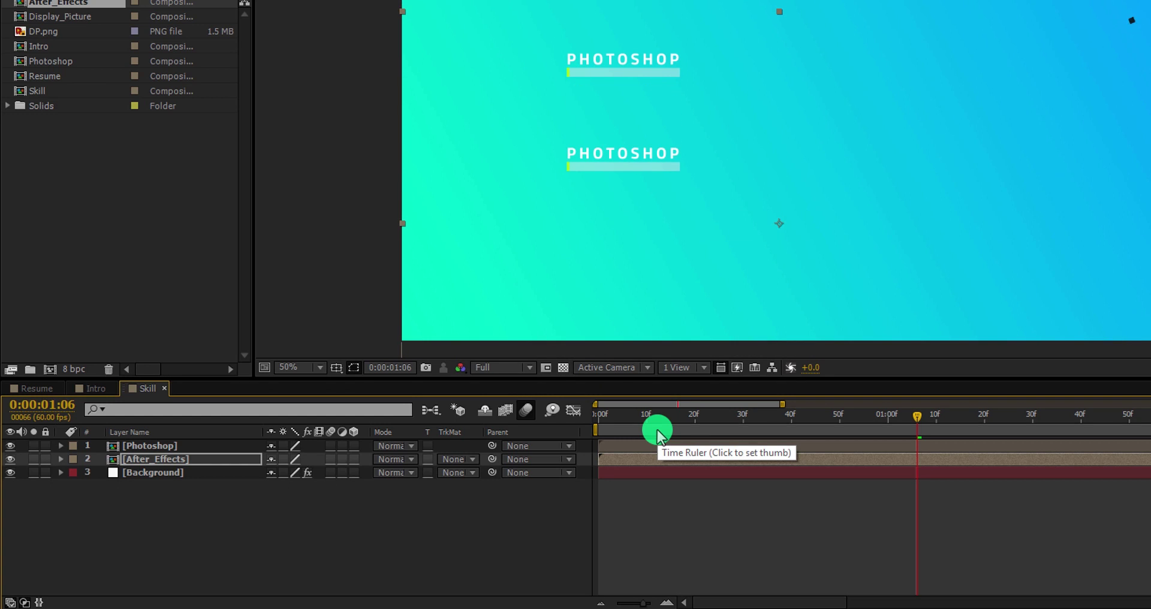
Delay the After_Effects layer to start at about frame 18, preview the stagger and nudge the layer slightly up
{"action": "left_click_drag", "start_coordinate": [650, 420], "coordinate": [907, 432]}
{"action": "left_click_drag", "start_coordinate": [619, 460], "coordinate": [765, 459]}
{"action": "left_click", "coordinate": [636, 426]}
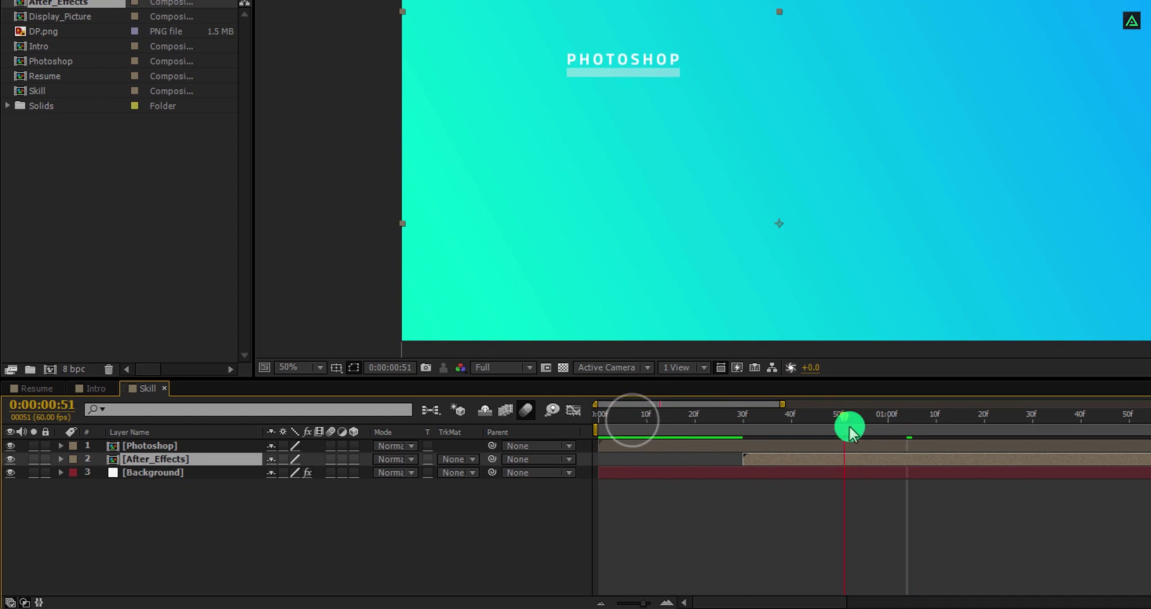
{"action": "left_click_drag", "start_coordinate": [848, 424], "coordinate": [920, 451]}
{"action": "left_click_drag", "start_coordinate": [777, 459], "coordinate": [722, 459]}
{"action": "left_click_drag", "start_coordinate": [722, 419], "coordinate": [908, 420]}
{"action": "left_click", "coordinate": [882, 460]}
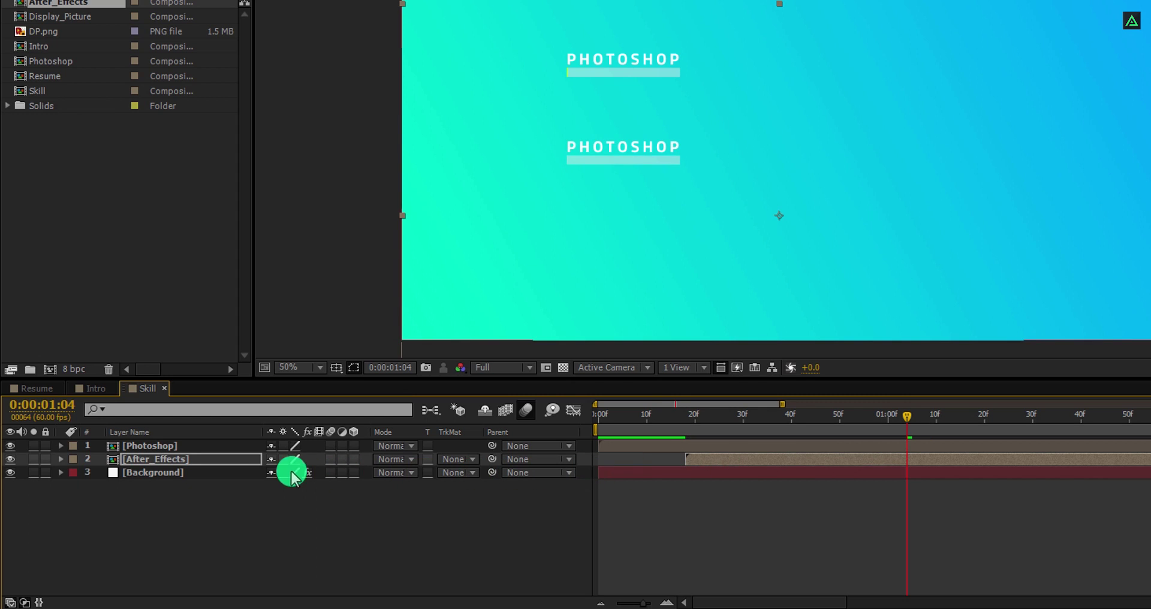
Change the text inside the After_Effects composition to AFTER EFFECTS and preview the result in the Skill composition
{"action": "double_click", "coordinate": [173, 460]}
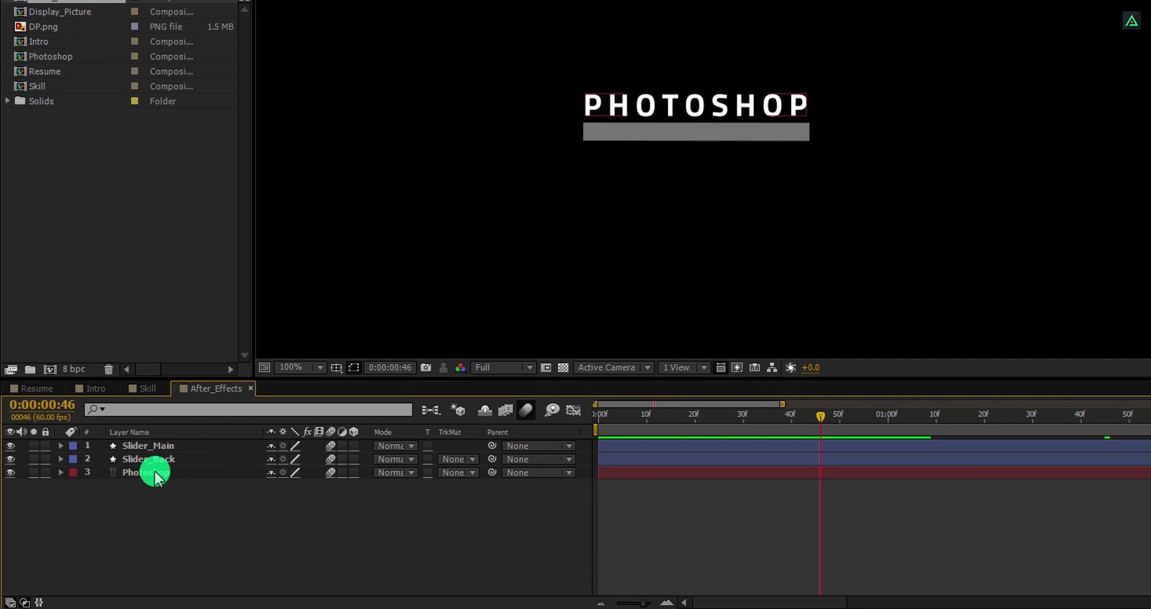
{"action": "left_click", "coordinate": [155, 477]}
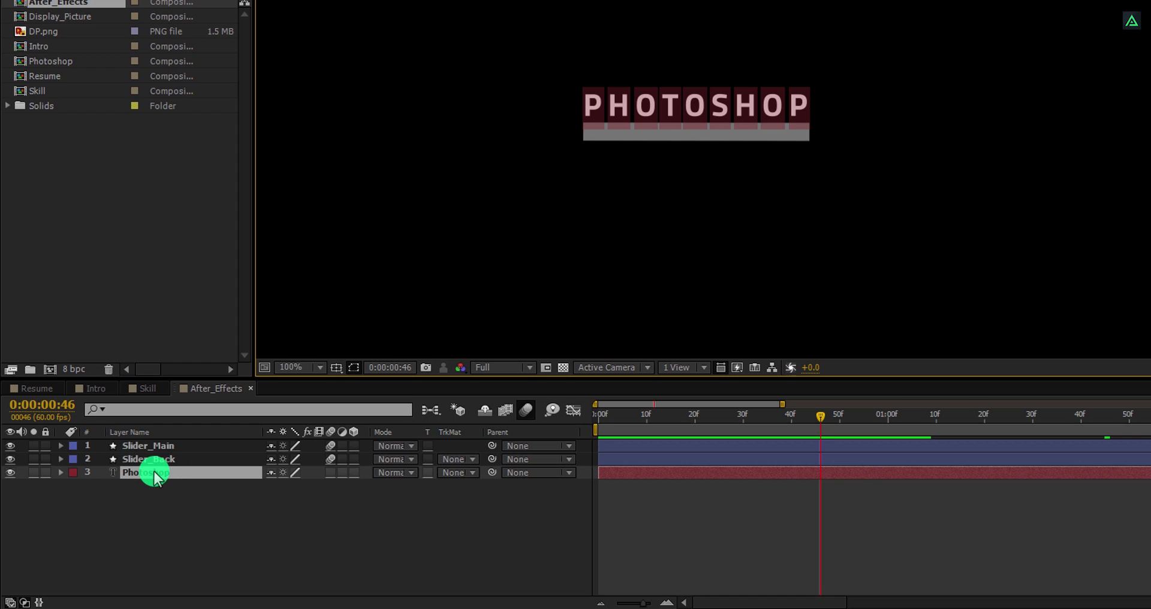
{"action": "type", "text": "AFTER EFFECTS"}
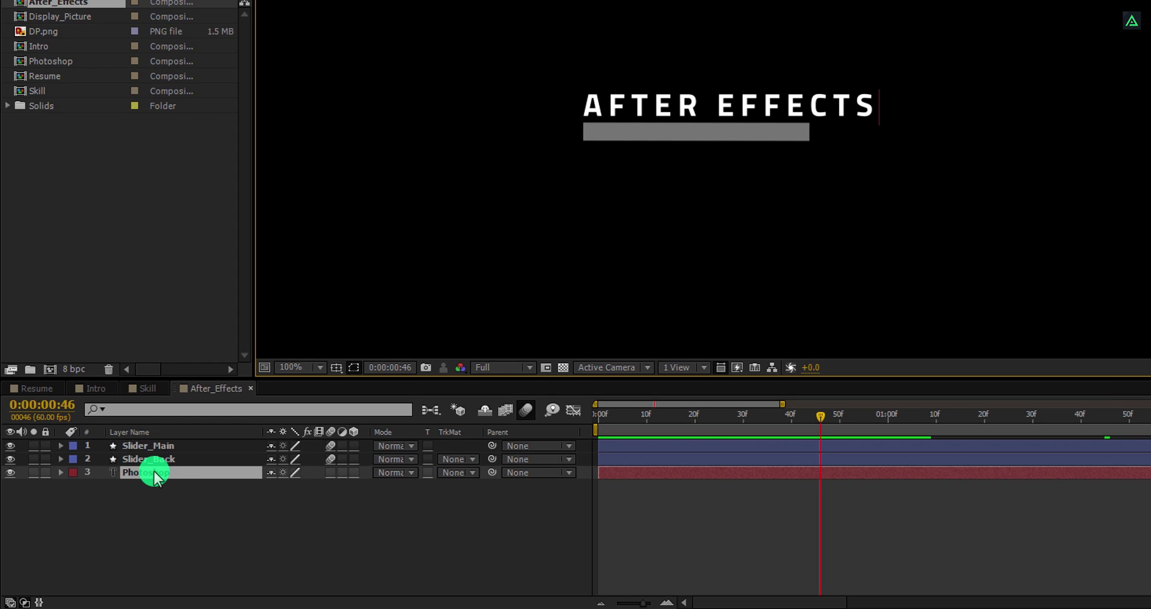
{"action": "left_click", "coordinate": [141, 390]}
{"action": "left_click_drag", "start_coordinate": [727, 423], "coordinate": [938, 427]}
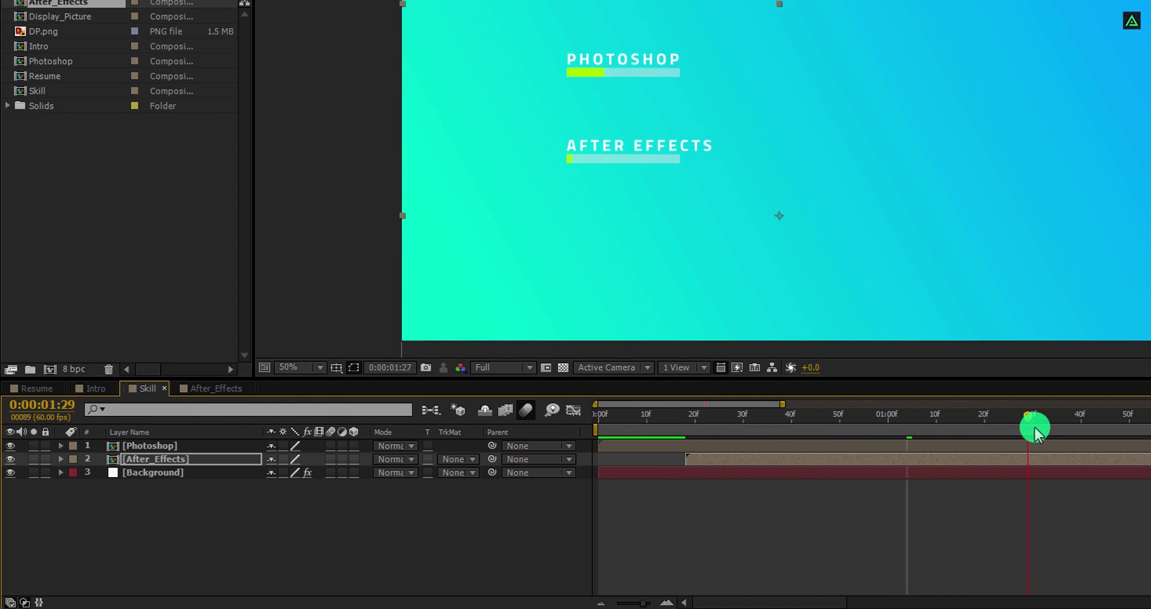
{"action": "left_click_drag", "start_coordinate": [1035, 433], "coordinate": [1147, 427]}
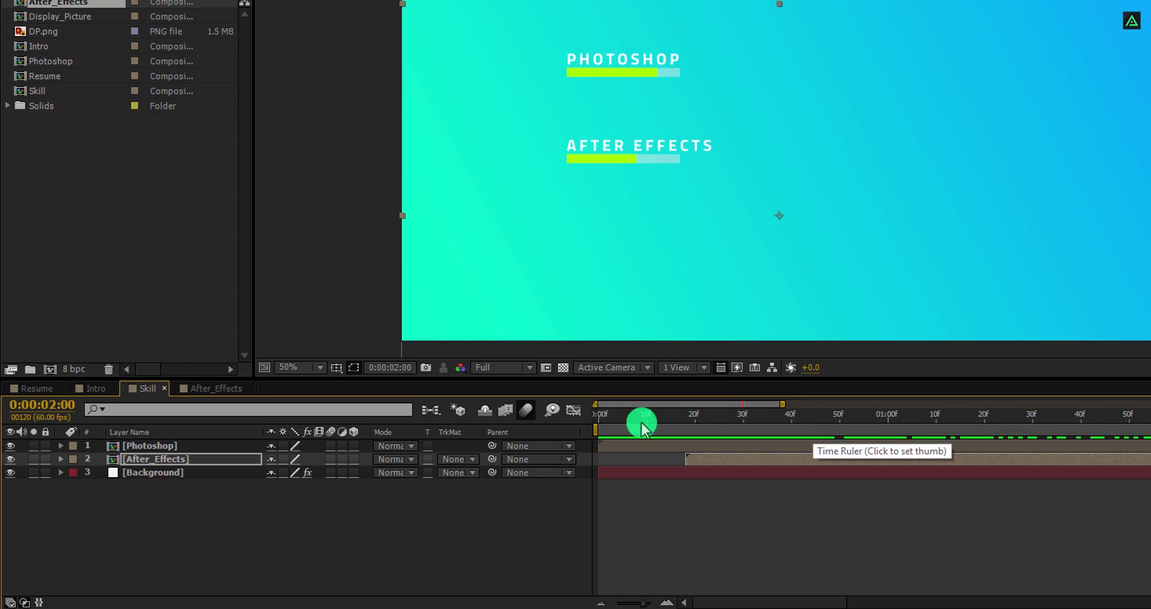
Set Slider_Main's End keyframe at 0:00:02:01 in After_Effects to 90% and preview both bars in the Skill composition
{"action": "left_click", "coordinate": [202, 390]}
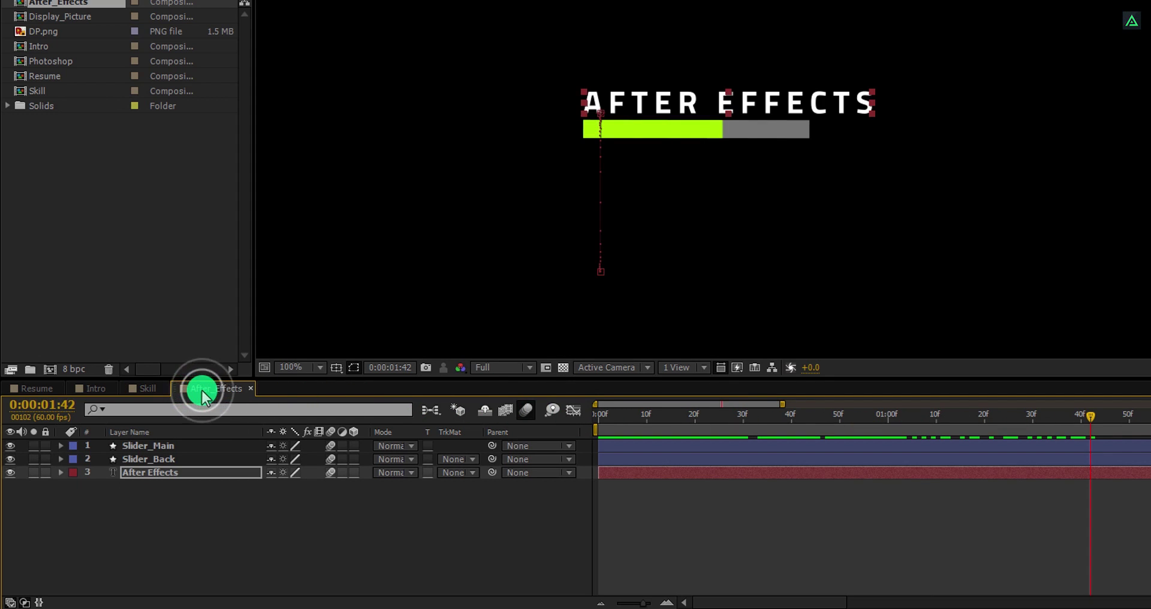
{"action": "left_click", "coordinate": [174, 446]}
{"action": "key", "text": "u"}
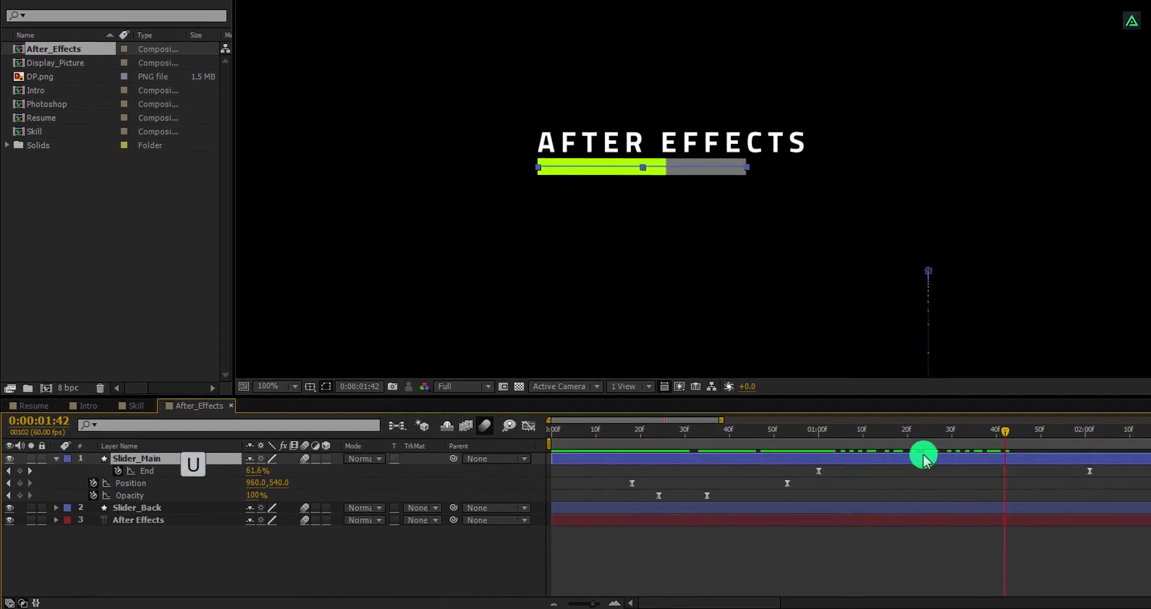
{"action": "left_click_drag", "start_coordinate": [945, 433], "coordinate": [1079, 433]}
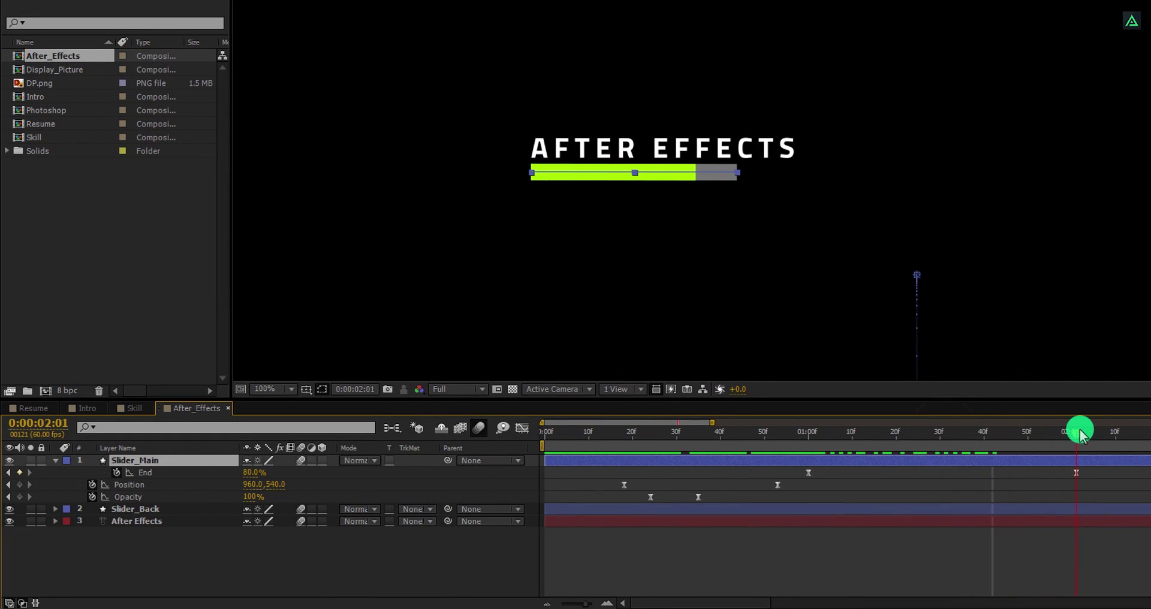
{"action": "left_click", "coordinate": [261, 472]}
{"action": "type", "text": "9"}
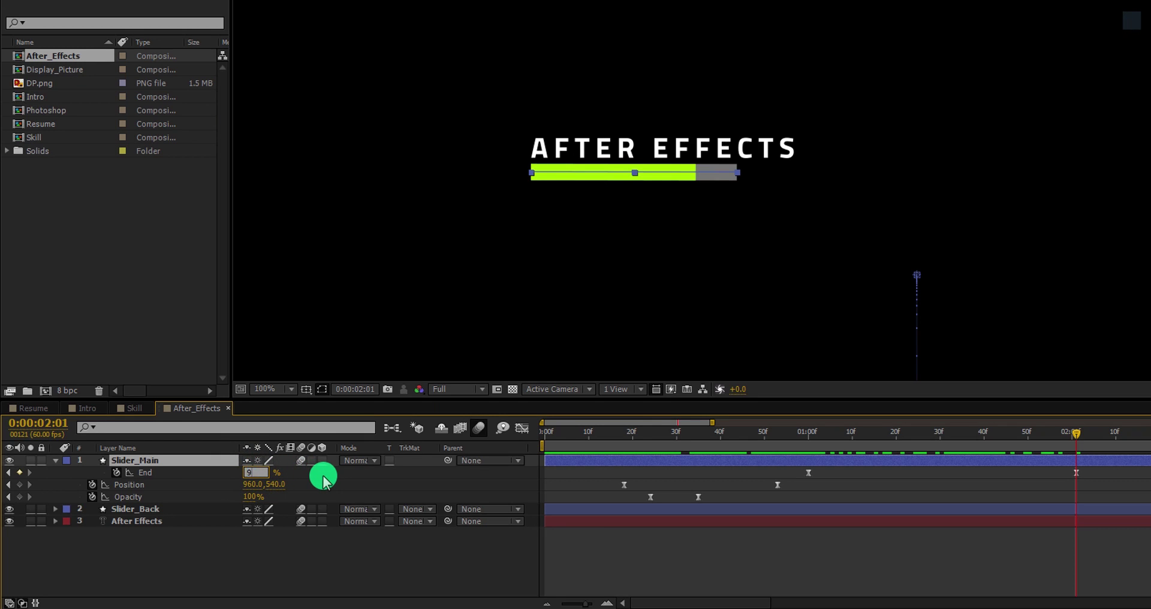
{"action": "type", "text": "0"}
{"action": "key", "text": "Return"}
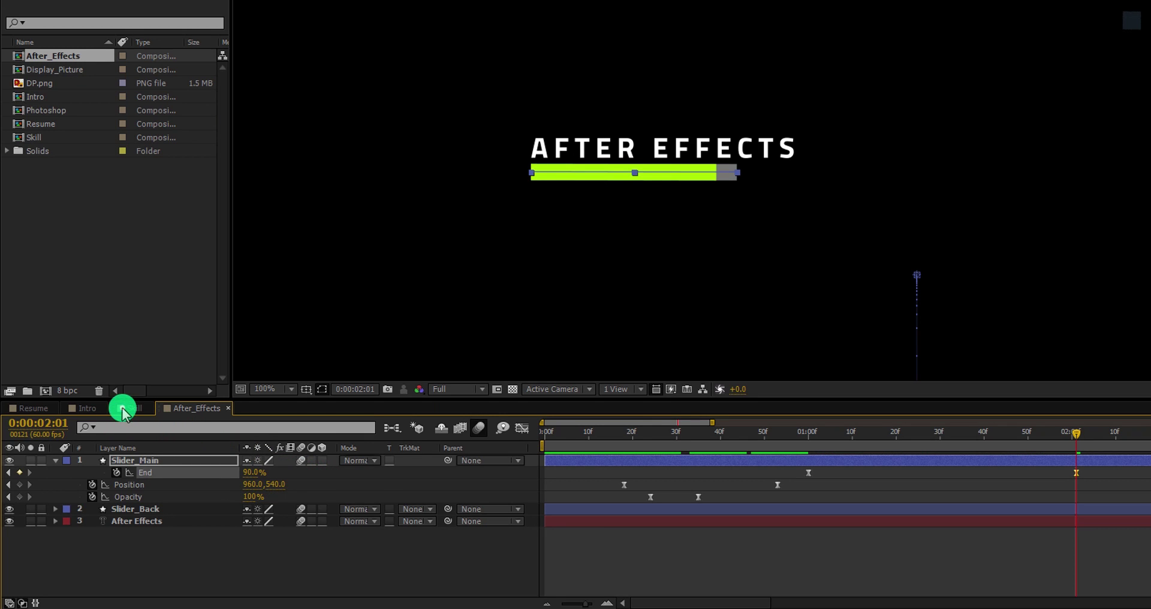
{"action": "left_click", "coordinate": [123, 408]}
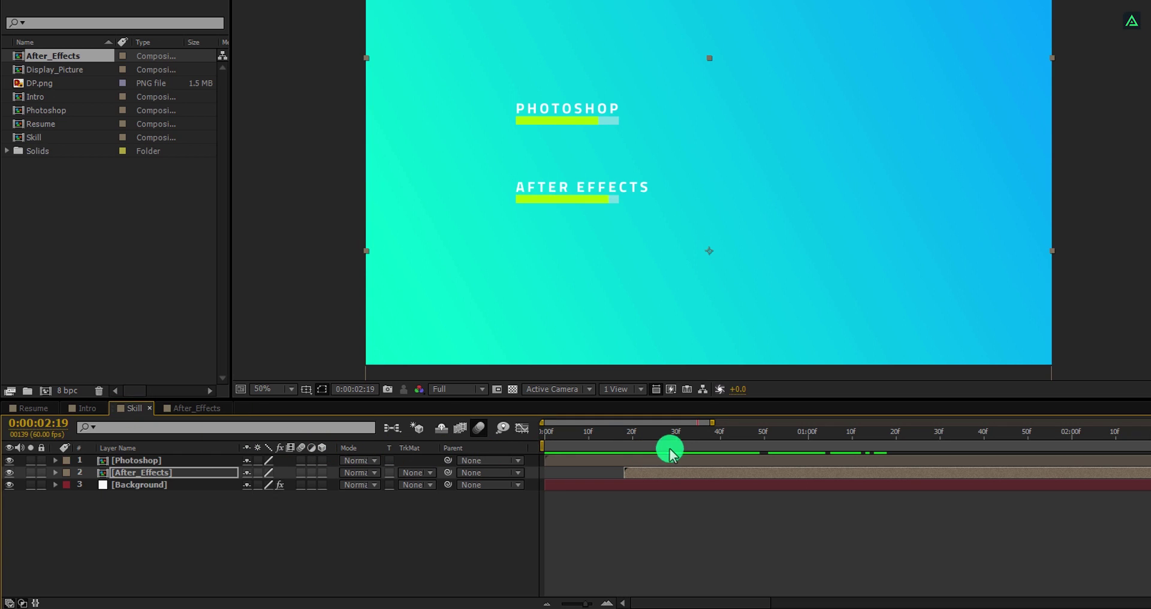
{"action": "left_click_drag", "start_coordinate": [659, 437], "coordinate": [932, 429]}
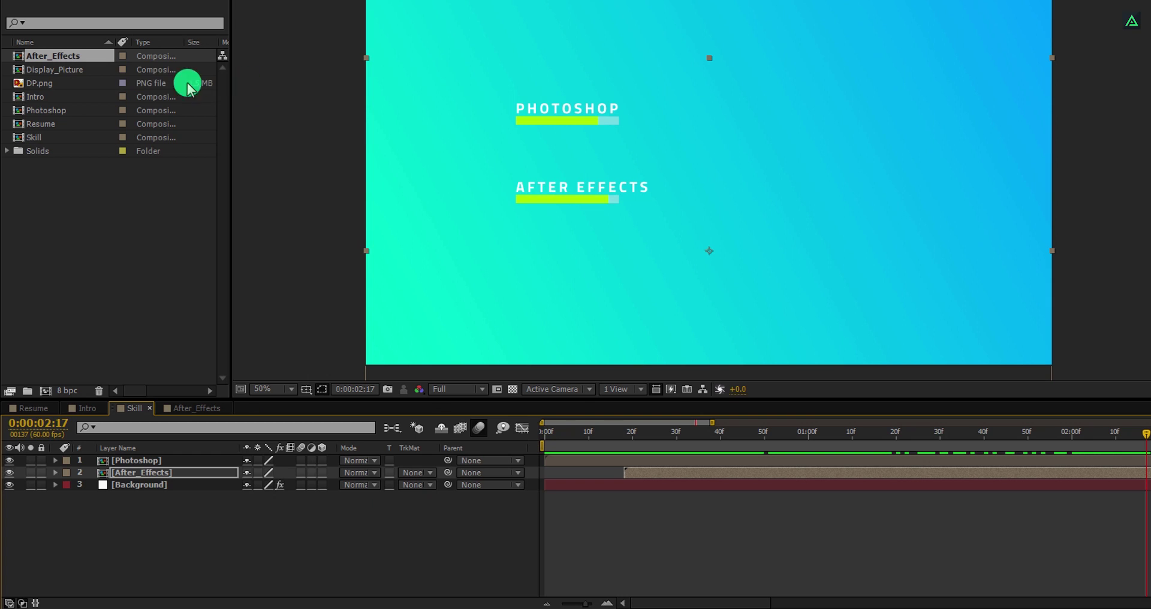
Duplicate the After_Effects composition, add the copy to the Skill timeline above Background and rename its layer Illustrator
{"action": "left_click", "coordinate": [88, 60]}
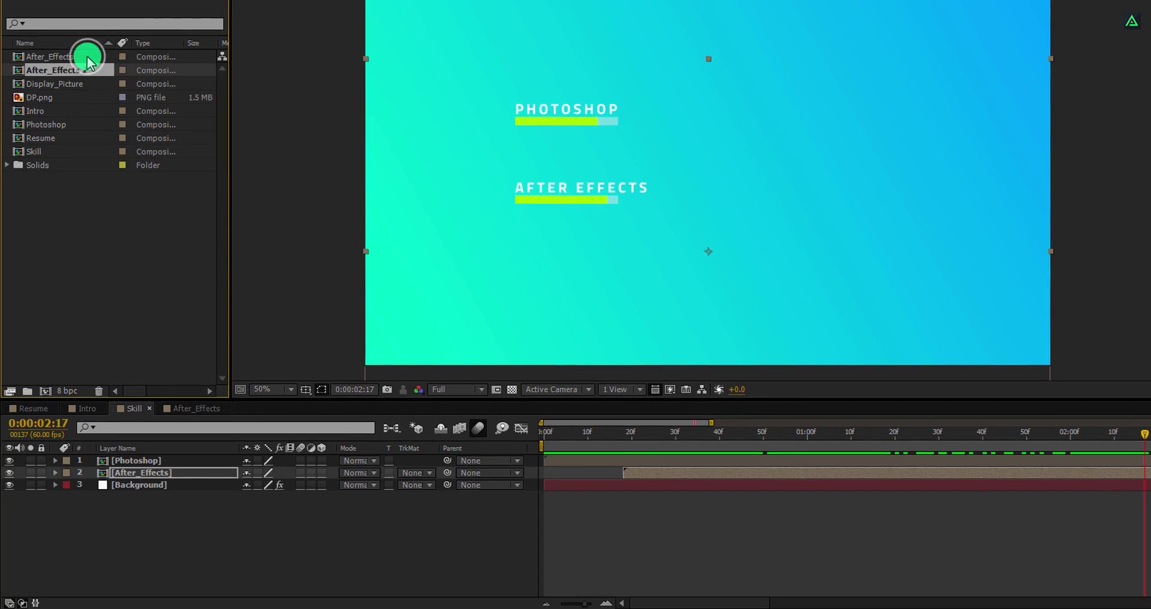
{"action": "left_click_drag", "start_coordinate": [88, 60], "coordinate": [185, 479]}
{"action": "key", "text": "Return"}
{"action": "type", "text": "Illustrator"}
{"action": "key", "text": "Return"}
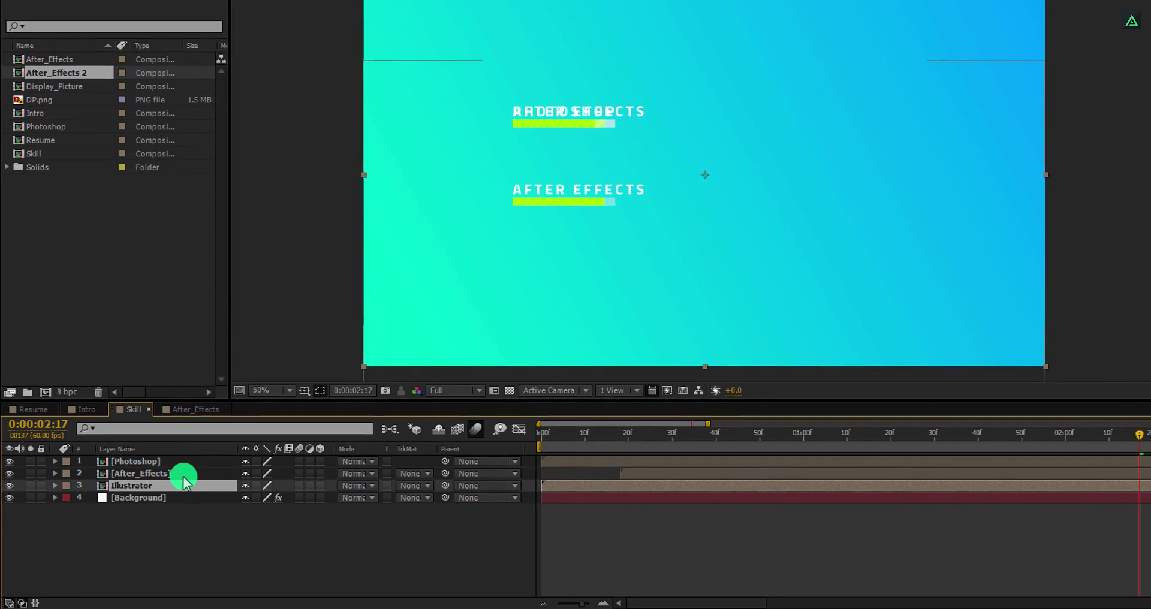
Move the Illustrator layer straight down so its skill bar sits below the After Effects bar with matching spacing
{"action": "key", "text": "shift+Down"}
{"action": "key", "text": "shift+Down"}
{"action": "key", "text": "shift+Down"}
{"action": "key", "text": "shift+Down"}
{"action": "key", "text": "shift+Down"}
{"action": "key", "text": "shift+Down"}
{"action": "key", "text": "shift+Down"}
{"action": "key", "text": "shift+Down"}
{"action": "key", "text": "shift+Down"}
{"action": "key", "text": "shift+Down"}
{"action": "key", "text": "shift+Down"}
{"action": "key", "text": "shift+Down"}
{"action": "key", "text": "shift+Down"}
{"action": "key", "text": "shift+Down"}
{"action": "key", "text": "shift+Down"}
{"action": "key", "text": "shift+Down"}
{"action": "key", "text": "shift+Down"}
{"action": "key", "text": "shift+Down"}
{"action": "key", "text": "shift+Down"}
{"action": "key", "text": "shift+Down"}
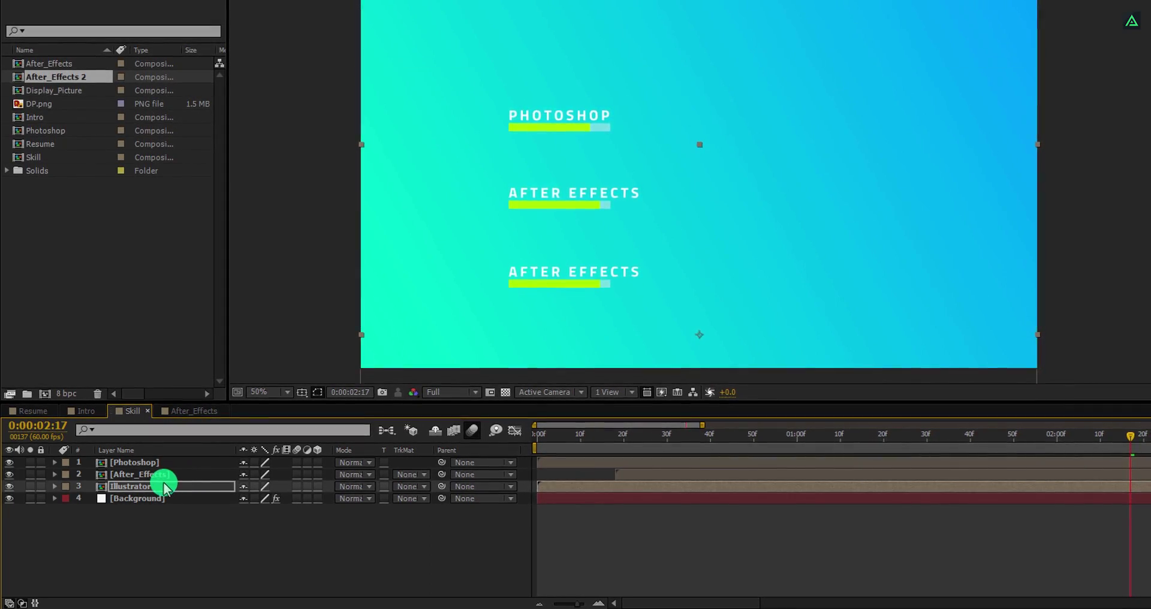
Open the Illustrator layer's composition and change its text to illustrator
{"action": "double_click", "coordinate": [165, 487]}
{"action": "double_click", "coordinate": [540, 154]}
{"action": "type", "text": "illustrator"}
{"action": "left_click", "coordinate": [398, 262]}
Set the End keyframe of Slider_Main at 0:00:02:01 in the After_Effects 2 composition to 75%
{"action": "left_click", "coordinate": [175, 463]}
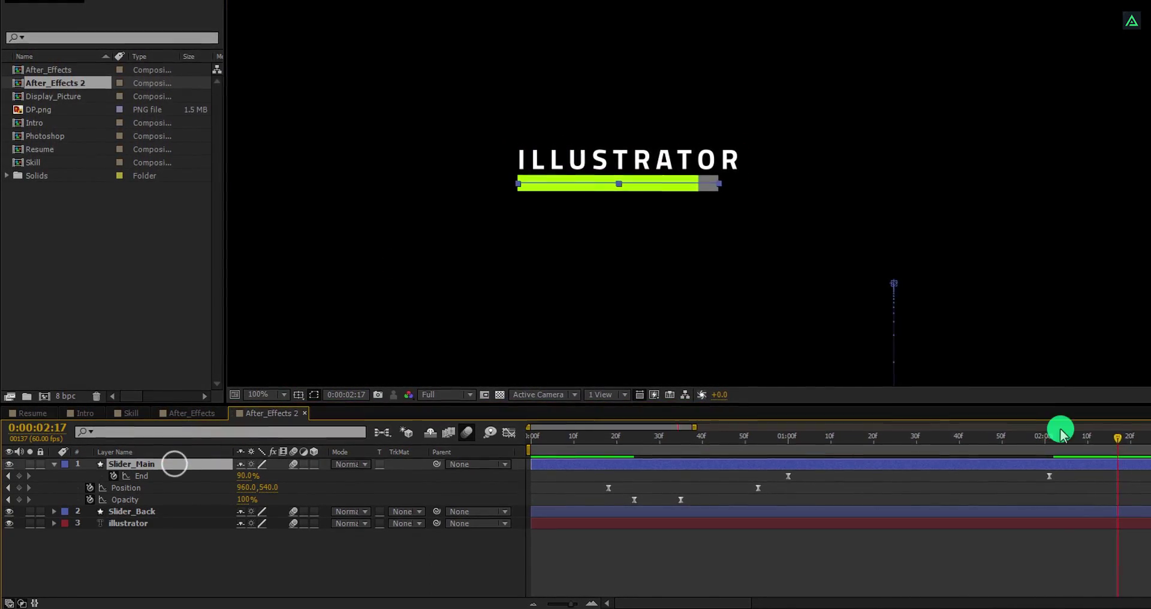
{"action": "left_click", "coordinate": [1060, 433]}
{"action": "left_click", "coordinate": [248, 476]}
{"action": "type", "text": "75"}
{"action": "key", "text": "Return"}
Delay the Illustrator layer in the Skill composition to start at about frame 35 and preview the three staggered bars
{"action": "left_click", "coordinate": [131, 414]}
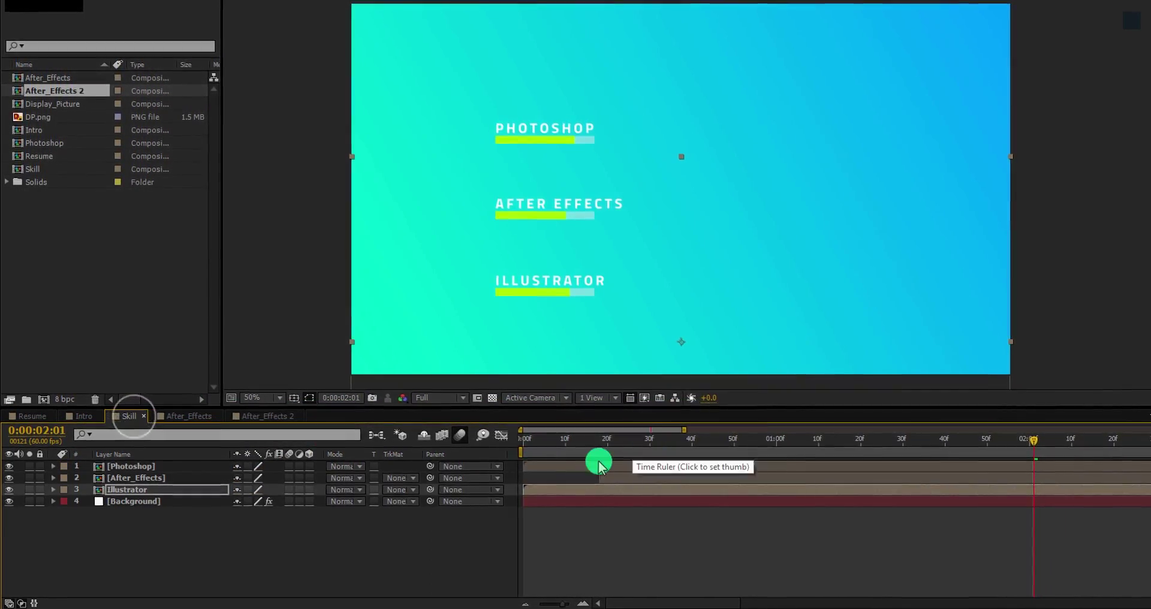
{"action": "left_click_drag", "start_coordinate": [539, 490], "coordinate": [686, 490]}
{"action": "left_click_drag", "start_coordinate": [542, 439], "coordinate": [1094, 440]}
Duplicate the After_Effects, After_Effects 2 and Photoshop compositions in the project and rename the After_Effects copy Premiere_Pro
{"action": "left_click", "coordinate": [38, 78]}
{"action": "left_click", "coordinate": [42, 91], "text": "ctrl"}
{"action": "left_click", "coordinate": [42, 145], "text": "ctrl"}
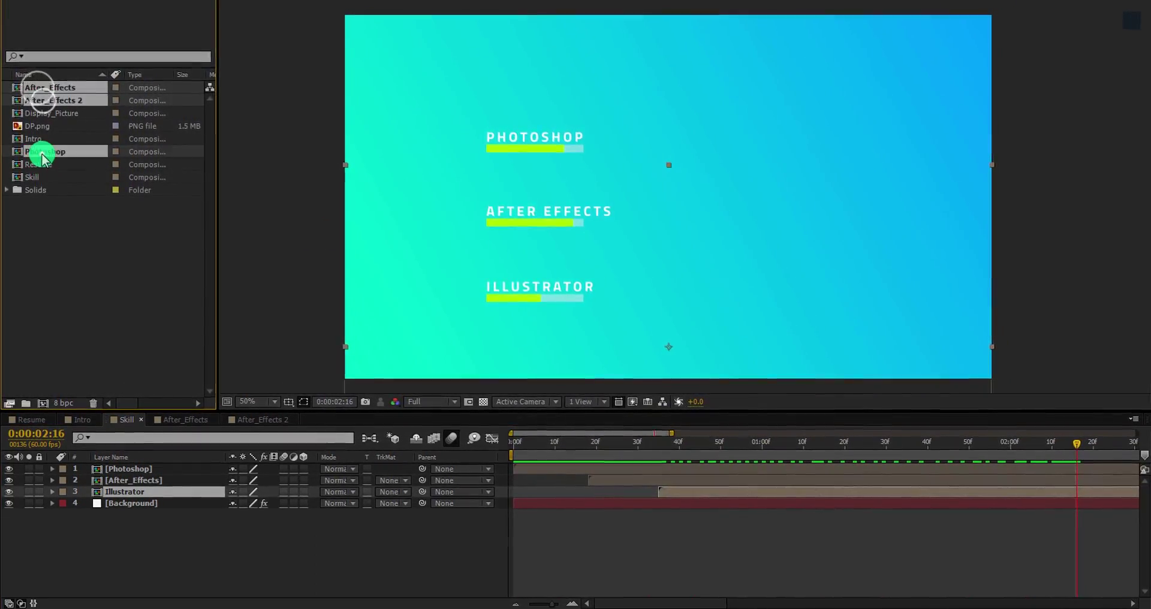
{"action": "key", "text": "ctrl+d"}
Rename the Photoshop composition's copy CSS and the After_Effects 4 composition HTML
{"action": "left_click", "coordinate": [63, 180]}
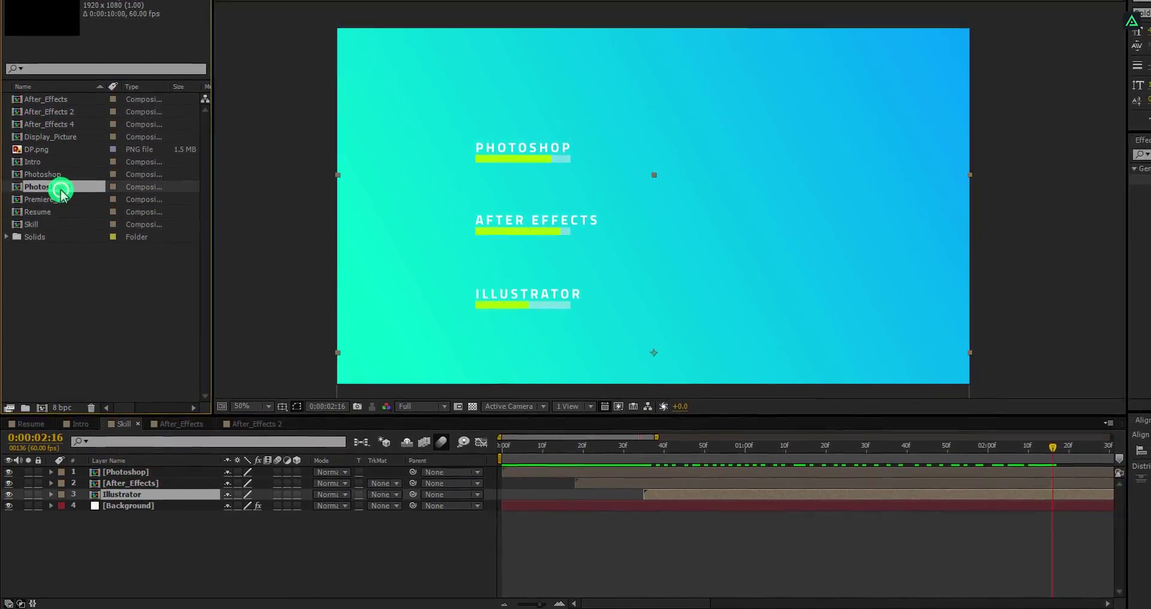
{"action": "key", "text": "Return"}
{"action": "type", "text": "CSS"}
{"action": "key", "text": "Return"}
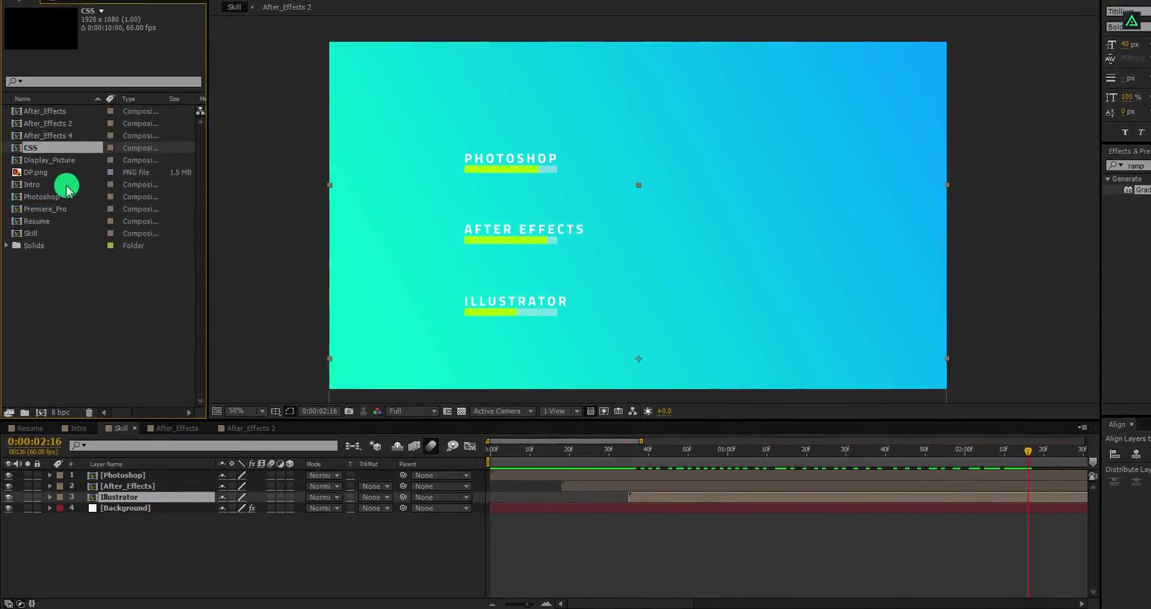
{"action": "left_click", "coordinate": [47, 135]}
{"action": "key", "text": "Return"}
{"action": "type", "text": "HTM"}
Add the HTML, CSS and Premiere_Pro compositions atop the Skill timeline and arrange them as a second column of bars
{"action": "left_click", "coordinate": [45, 216], "text": "ctrl"}
{"action": "left_click_drag", "start_coordinate": [45, 215], "coordinate": [136, 481]}
{"action": "left_click", "coordinate": [770, 461]}
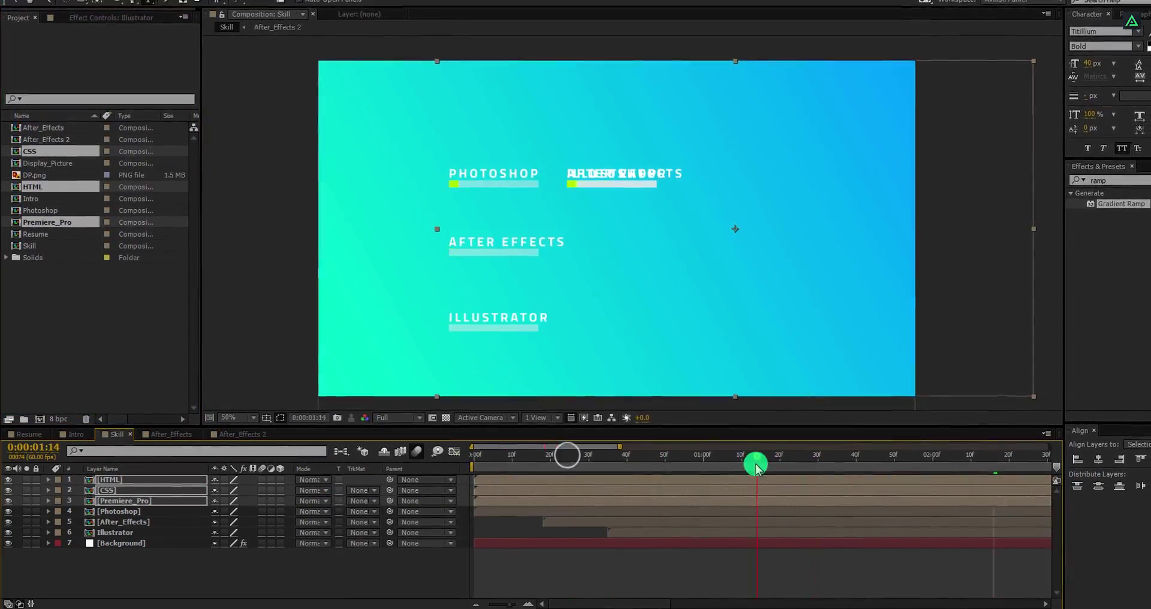
{"action": "left_click_drag", "start_coordinate": [757, 468], "coordinate": [774, 462]}
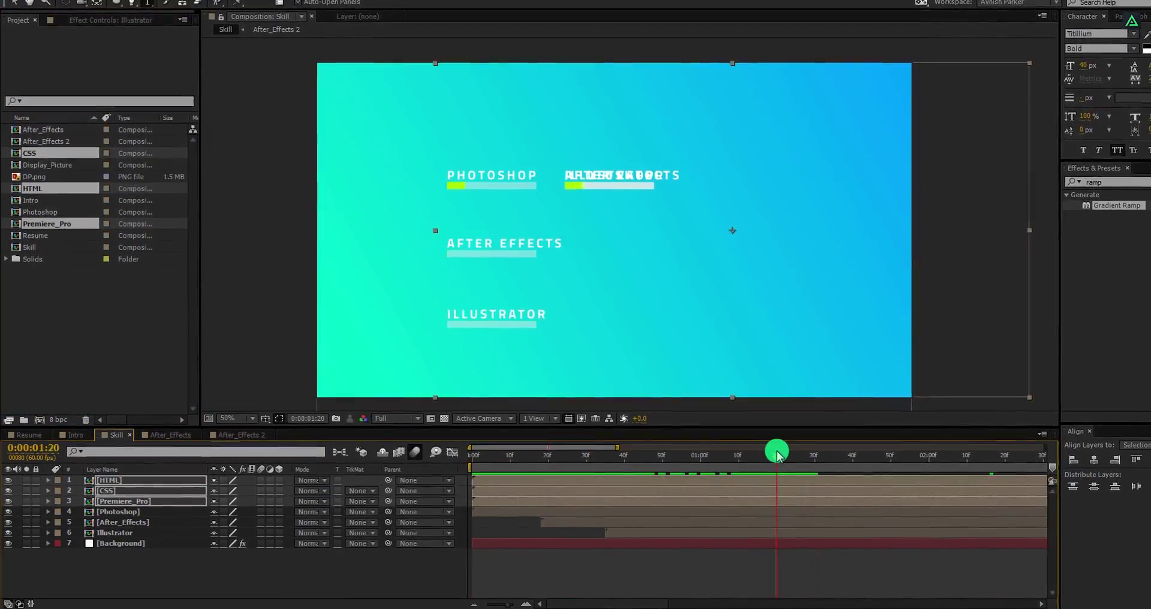
Change the text in the HTML composition to html and lower Slider_Main's End value at the 0:00:02:01 keyframe
{"action": "left_click", "coordinate": [114, 487]}
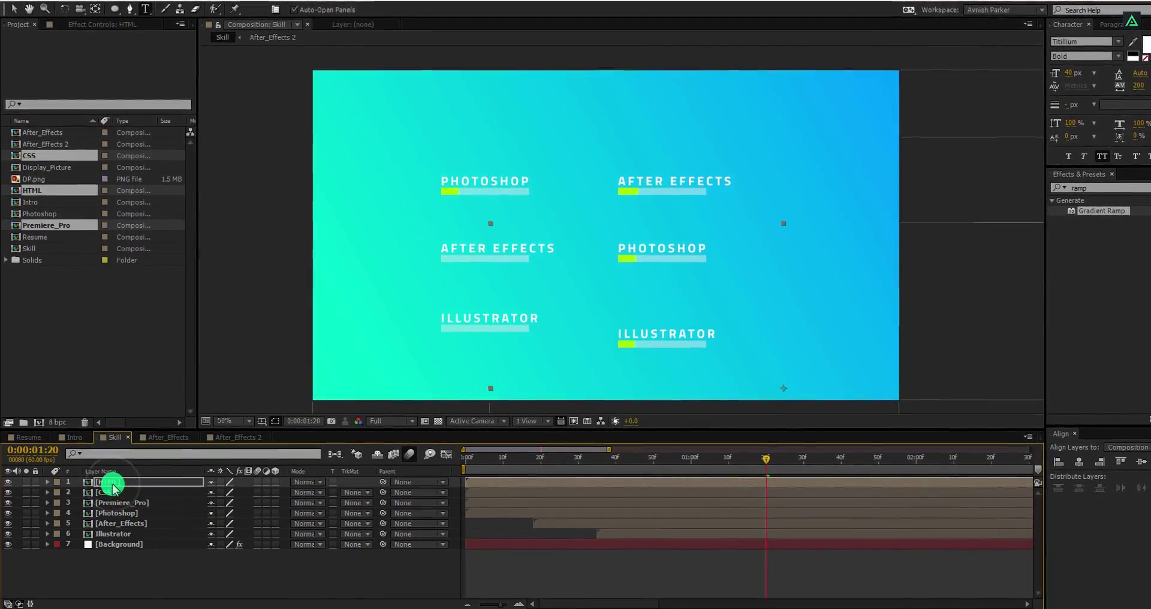
{"action": "double_click", "coordinate": [114, 487]}
{"action": "left_click", "coordinate": [113, 533]}
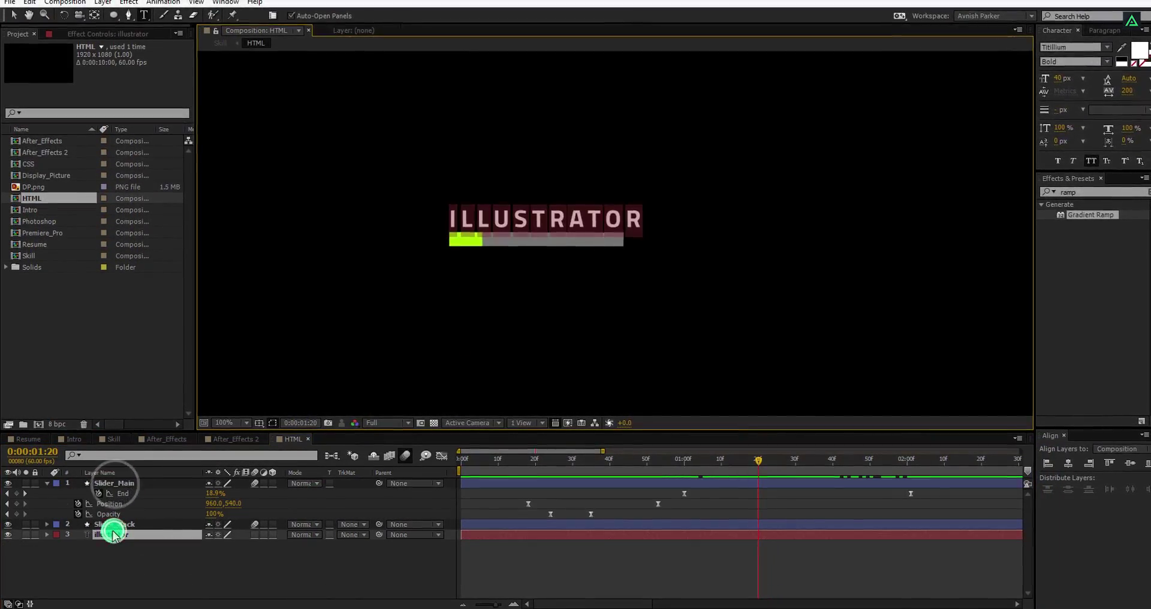
{"action": "left_click", "coordinate": [912, 458]}
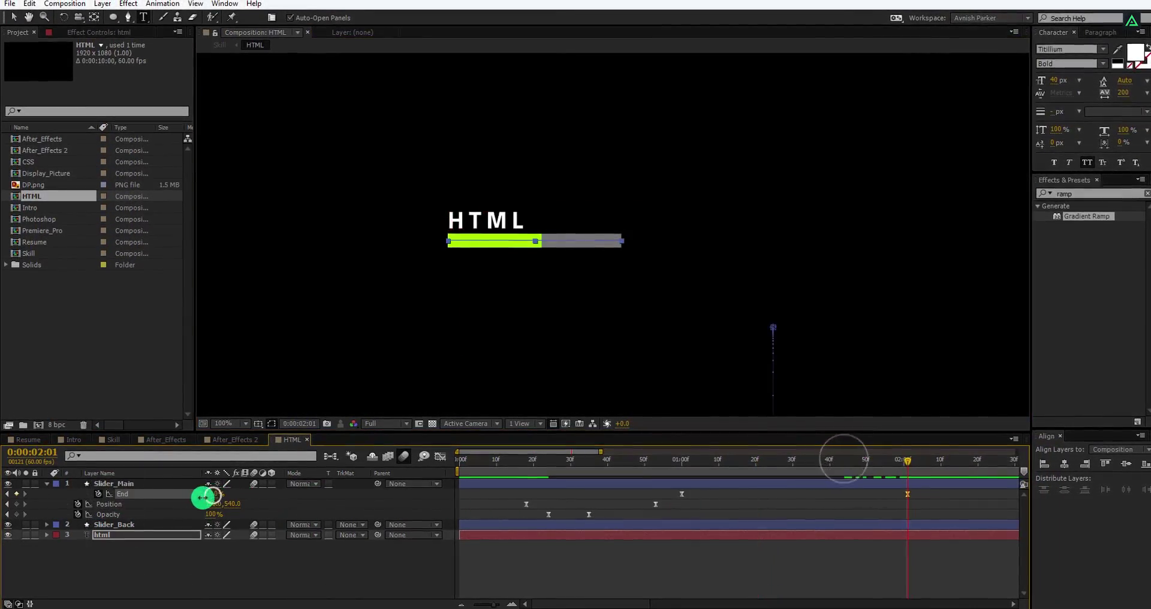
Open the CSS composition from Skill, change its text to CSS and lower Slider_Main's final End value
{"action": "left_click", "coordinate": [113, 438]}
{"action": "left_click", "coordinate": [111, 493]}
{"action": "double_click", "coordinate": [111, 497]}
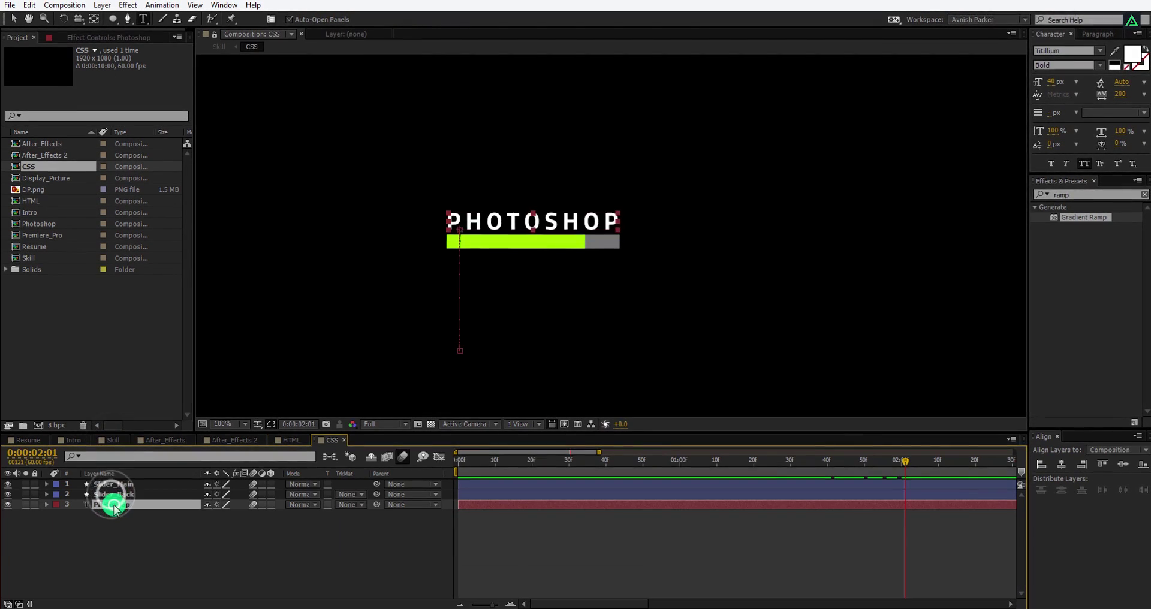
{"action": "left_click", "coordinate": [150, 483]}
{"action": "key", "text": "u"}
Open the Premiere_Pro composition from Skill, change its text to premiere pro and select Slider_Main's End setting for adjustment
{"action": "left_click", "coordinate": [110, 440]}
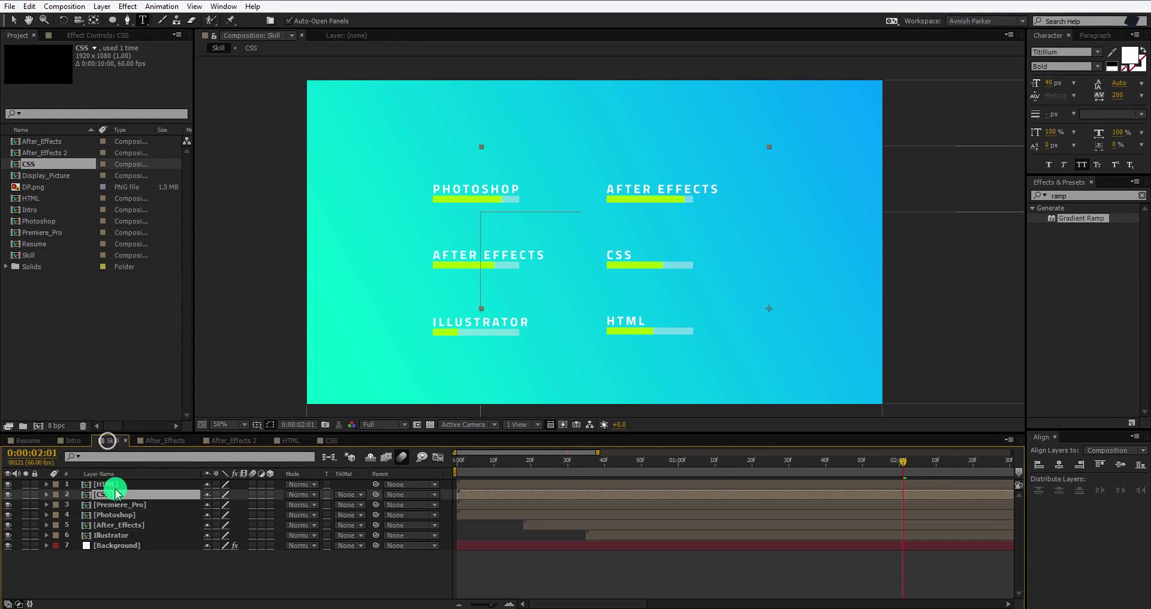
{"action": "double_click", "coordinate": [114, 497]}
{"action": "double_click", "coordinate": [133, 535]}
{"action": "type", "text": "Premiere pro"}
{"action": "left_click", "coordinate": [119, 486]}
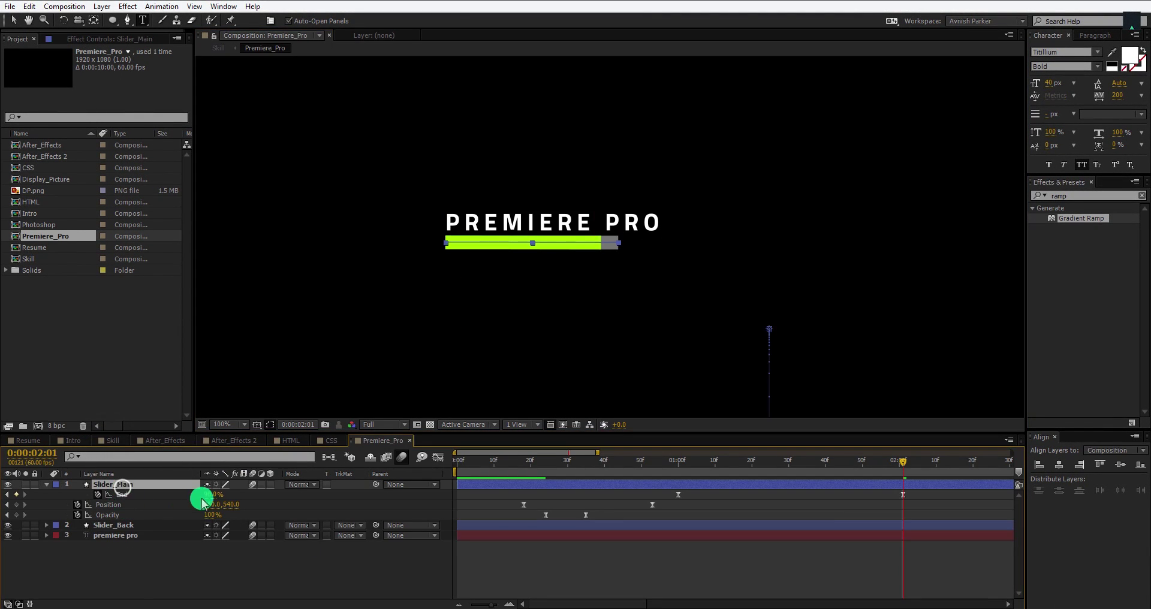
Stagger the Skill layers so Premiere_Pro starts at about frame 50, CSS at 1:05 and HTML at 1:21, and preview
{"action": "left_click", "coordinate": [113, 440]}
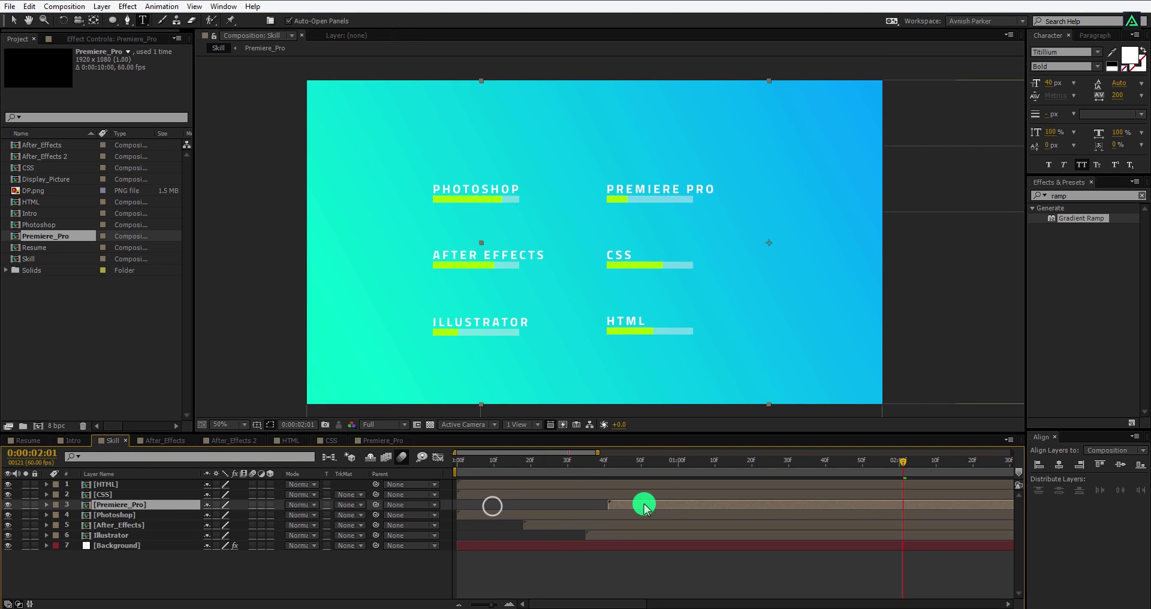
{"action": "left_click_drag", "start_coordinate": [645, 506], "coordinate": [677, 507]}
{"action": "left_click_drag", "start_coordinate": [467, 495], "coordinate": [794, 484]}
{"action": "key", "text": "space"}
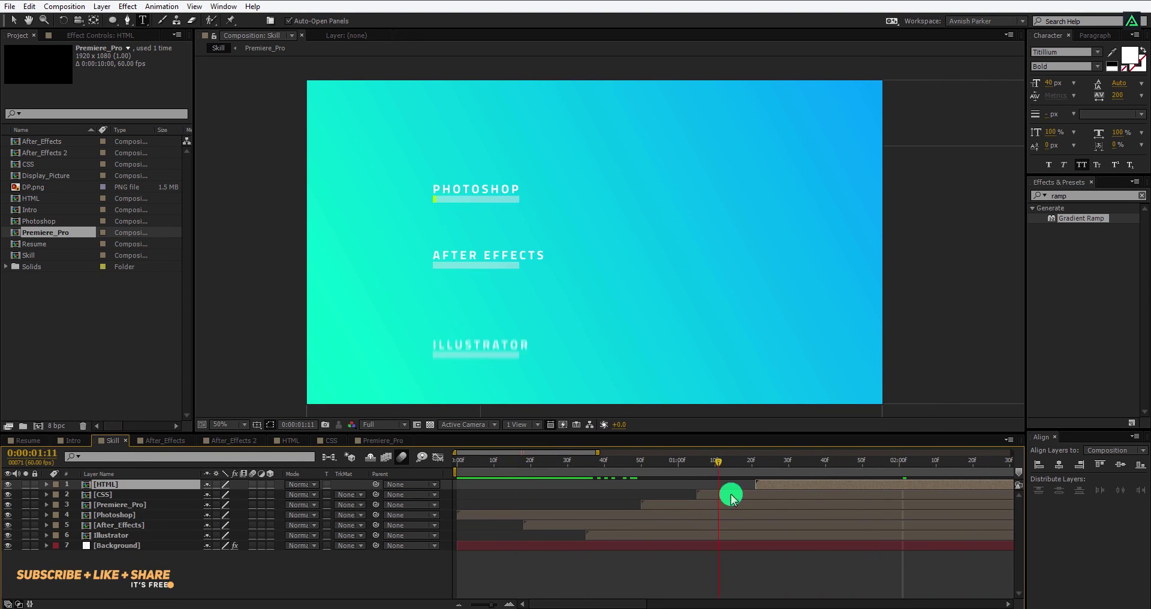
Preview the skill bar animation in the Skill composition through about 0:00:04:08
{"action": "left_click", "coordinate": [545, 560]}
{"action": "left_click_drag", "start_coordinate": [483, 459], "coordinate": [672, 508]}
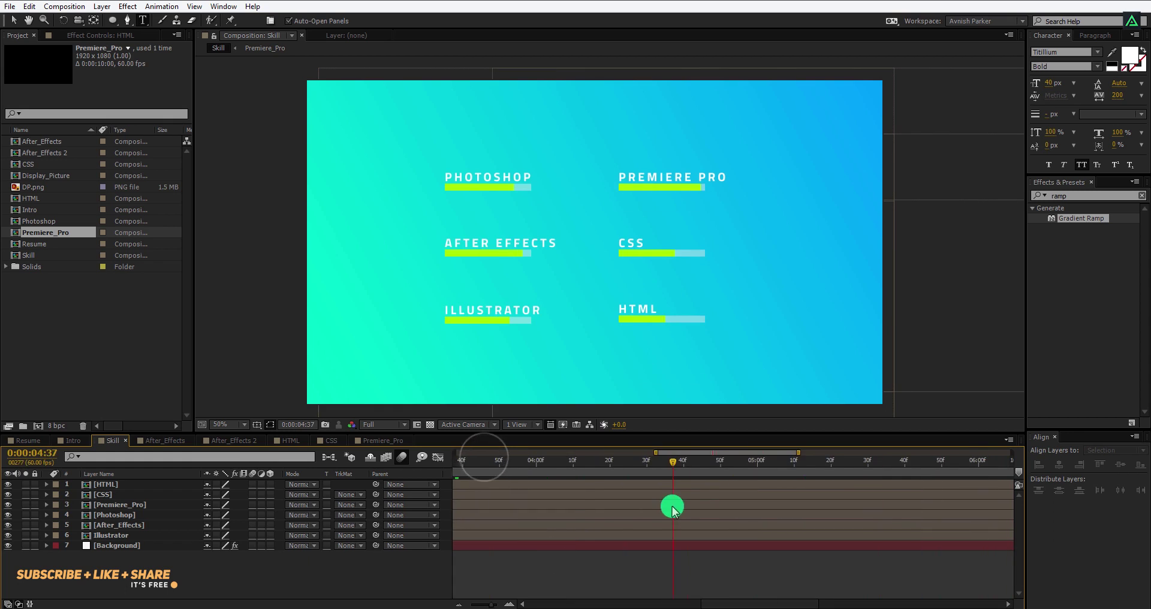
{"action": "key", "text": "minus"}
{"action": "key", "text": "minus"}
{"action": "key", "text": "minus"}
{"action": "left_click_drag", "start_coordinate": [570, 463], "coordinate": [828, 463]}
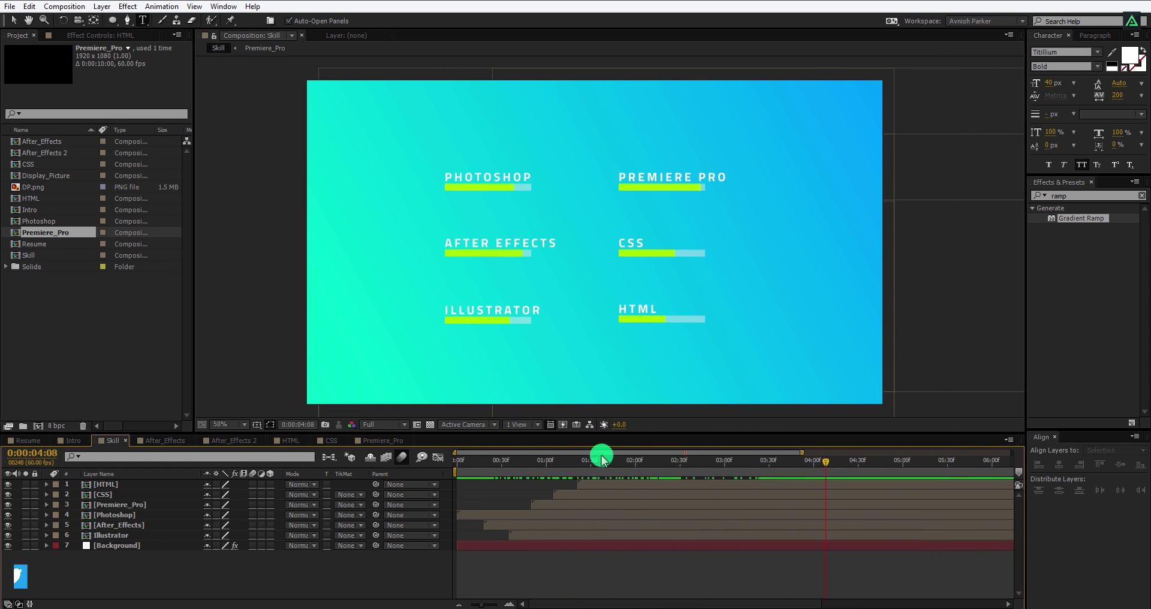
Open the Resume composition and add the Intro and Skill compositions as layers, with Skill below Intro
{"action": "left_click", "coordinate": [36, 441]}
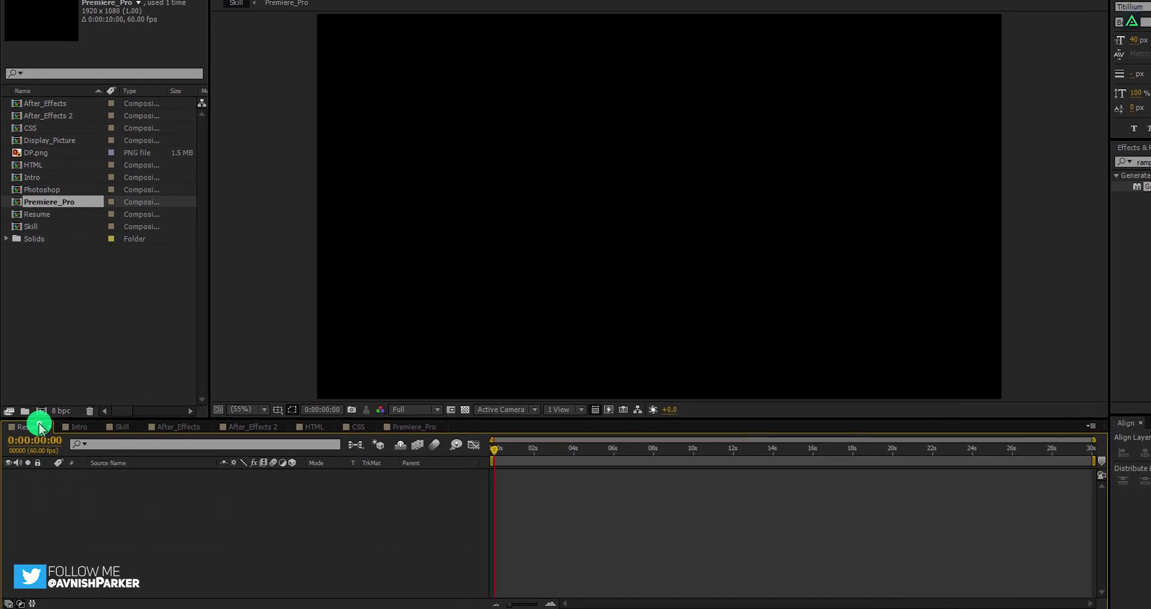
{"action": "left_click", "coordinate": [38, 177]}
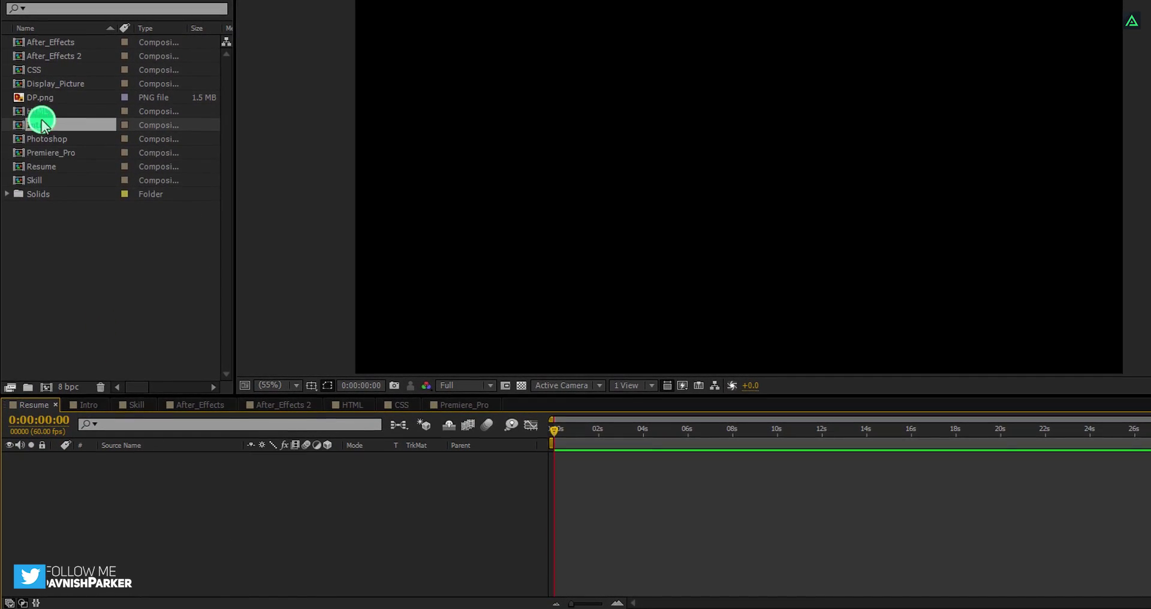
{"action": "left_click_drag", "start_coordinate": [41, 123], "coordinate": [155, 467]}
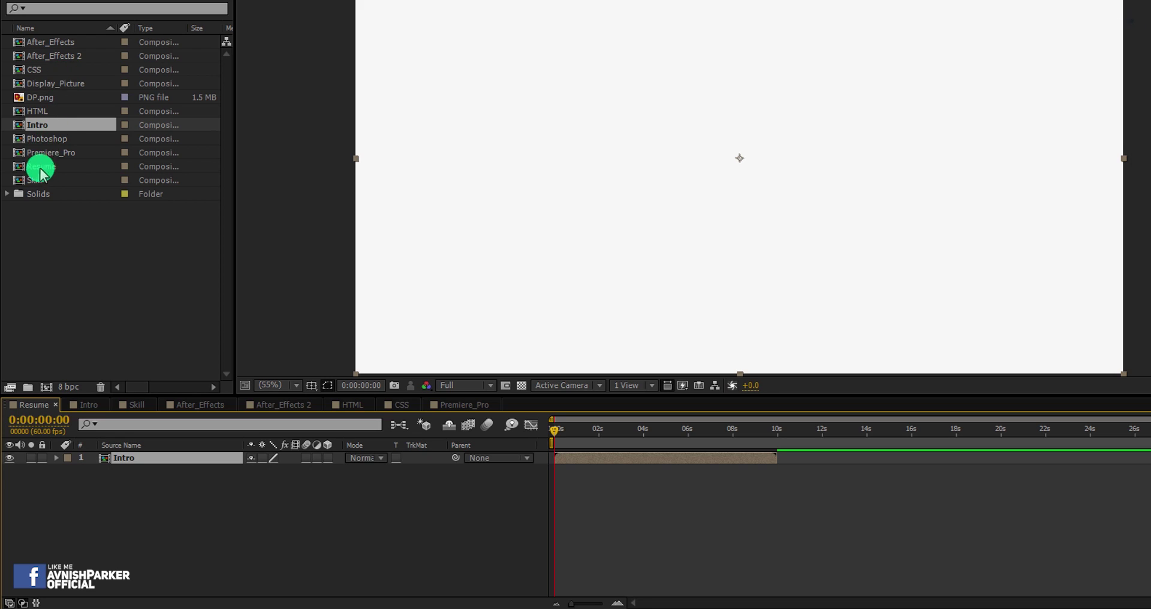
{"action": "left_click_drag", "start_coordinate": [39, 179], "coordinate": [151, 485]}
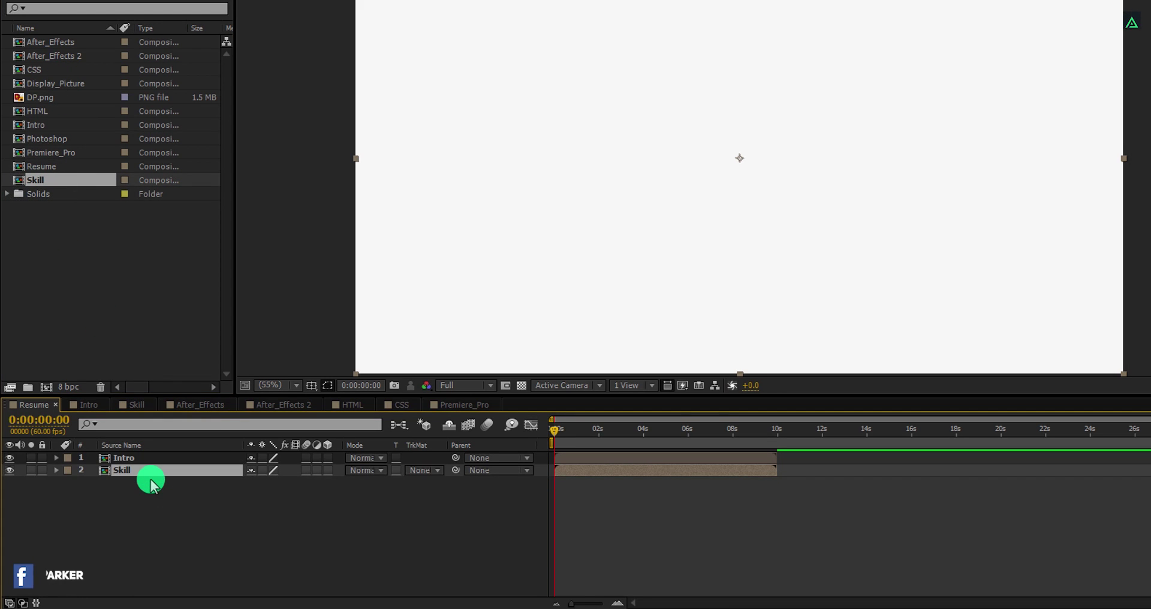
Go to 0:00:05:59 in Resume and create a null object named Position
{"action": "left_click_drag", "start_coordinate": [555, 429], "coordinate": [670, 431]}
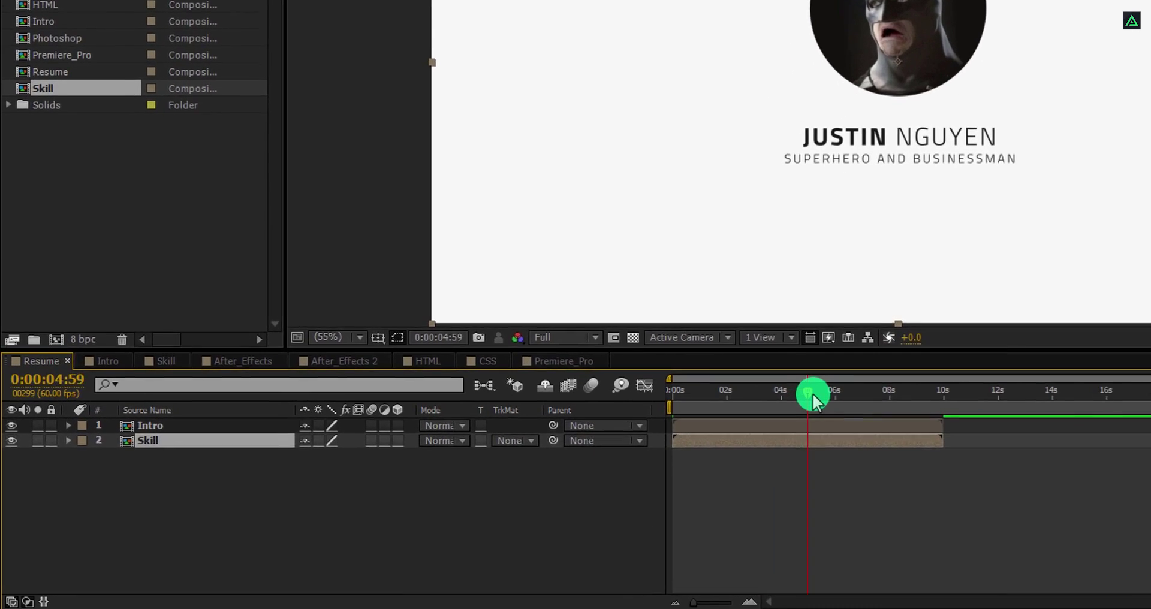
{"action": "left_click_drag", "start_coordinate": [812, 394], "coordinate": [838, 393]}
{"action": "left_click_drag", "start_coordinate": [987, 357], "coordinate": [987, 358]}
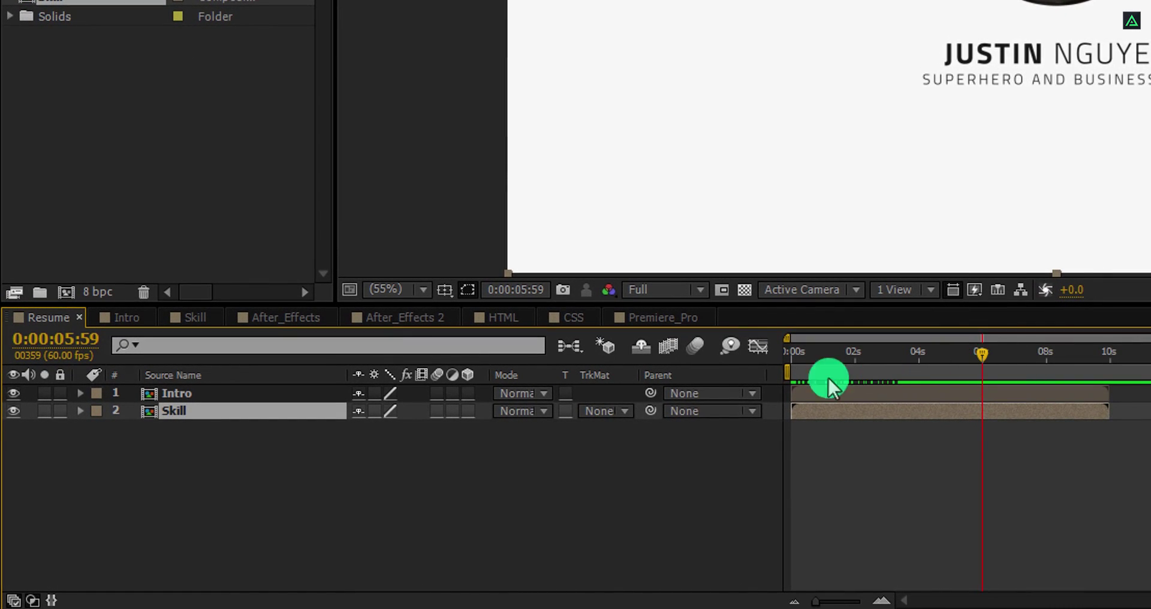
{"action": "right_click", "coordinate": [282, 454]}
{"action": "mouse_move", "coordinate": [343, 239]}
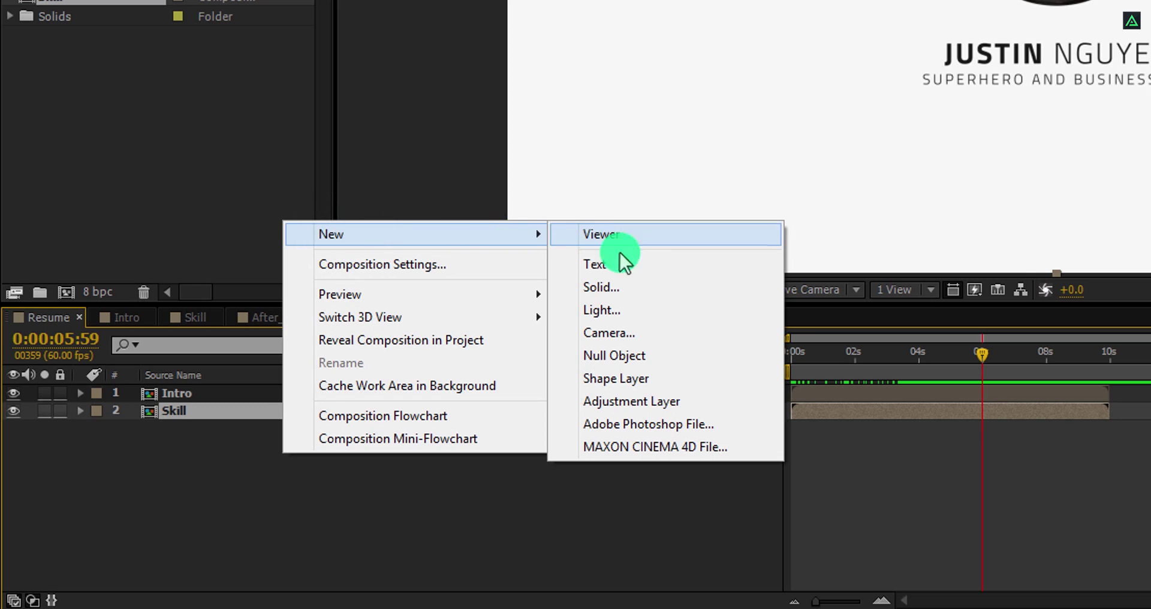
{"action": "left_click", "coordinate": [702, 355]}
{"action": "key", "text": "Return"}
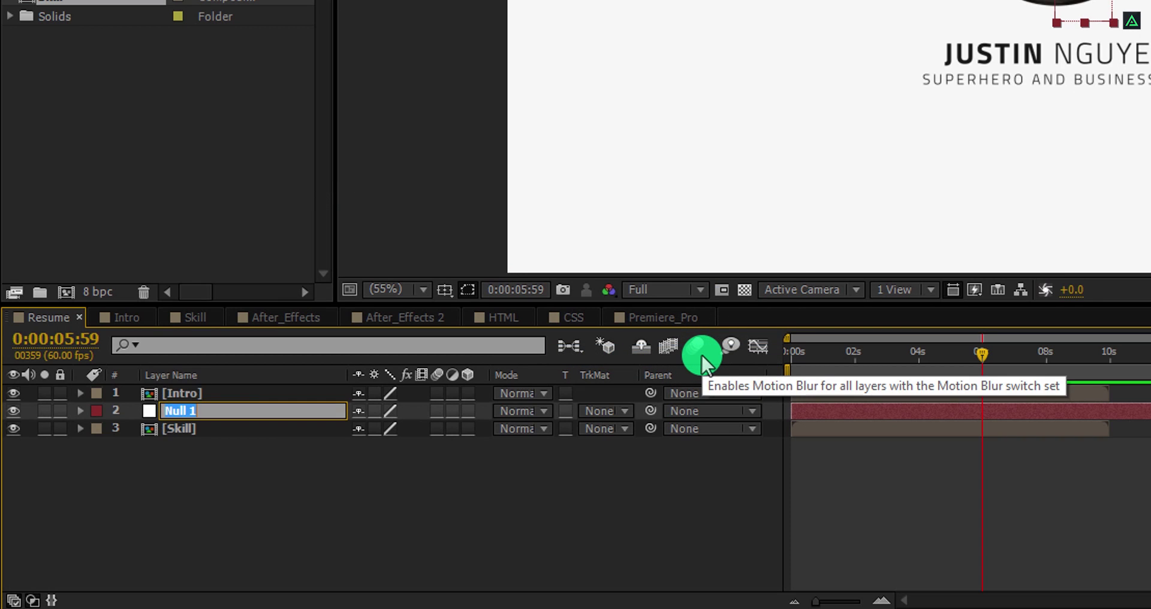
{"action": "type", "text": "Position"}
{"action": "key", "text": "Return"}
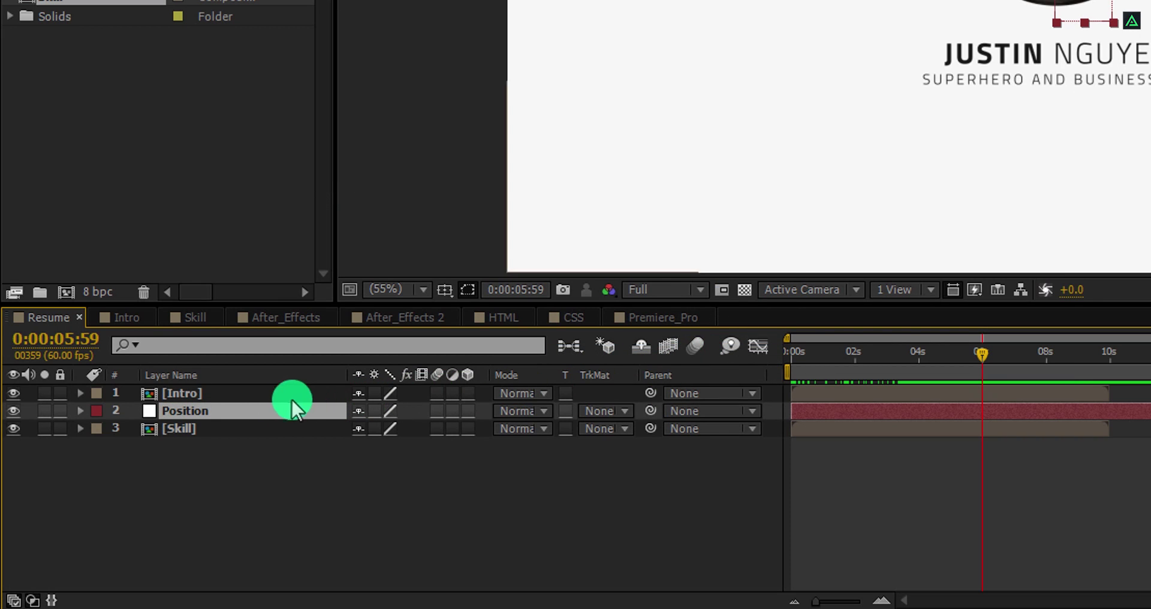
Move the Position null above Intro and parent both the Intro and Skill layers to it
{"action": "left_click_drag", "start_coordinate": [263, 410], "coordinate": [261, 393]}
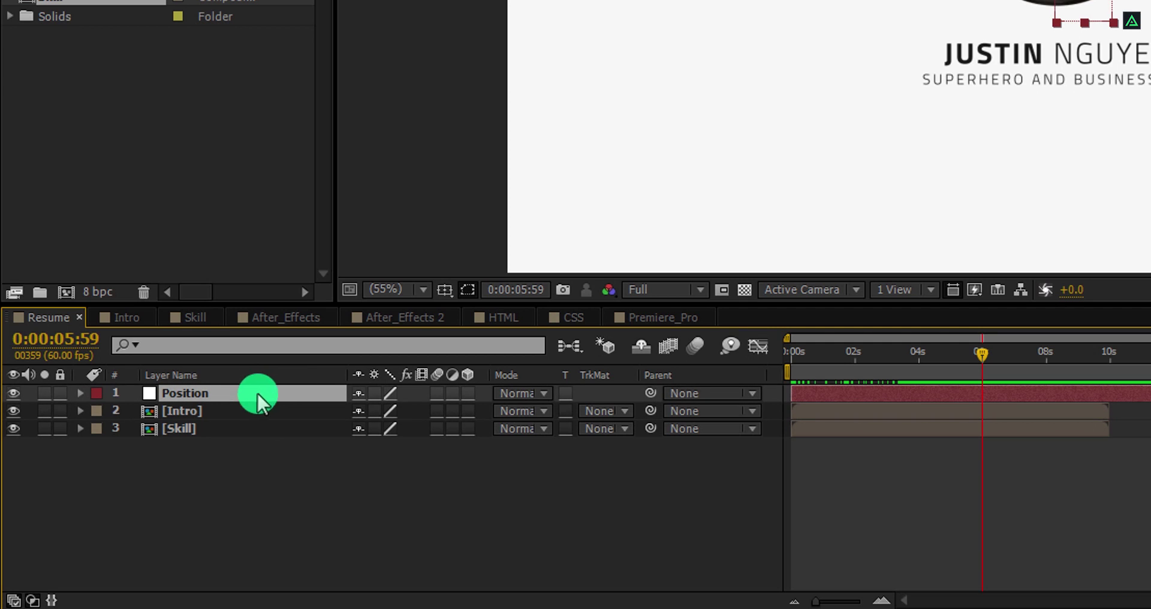
{"action": "left_click_drag", "start_coordinate": [194, 450], "coordinate": [198, 420]}
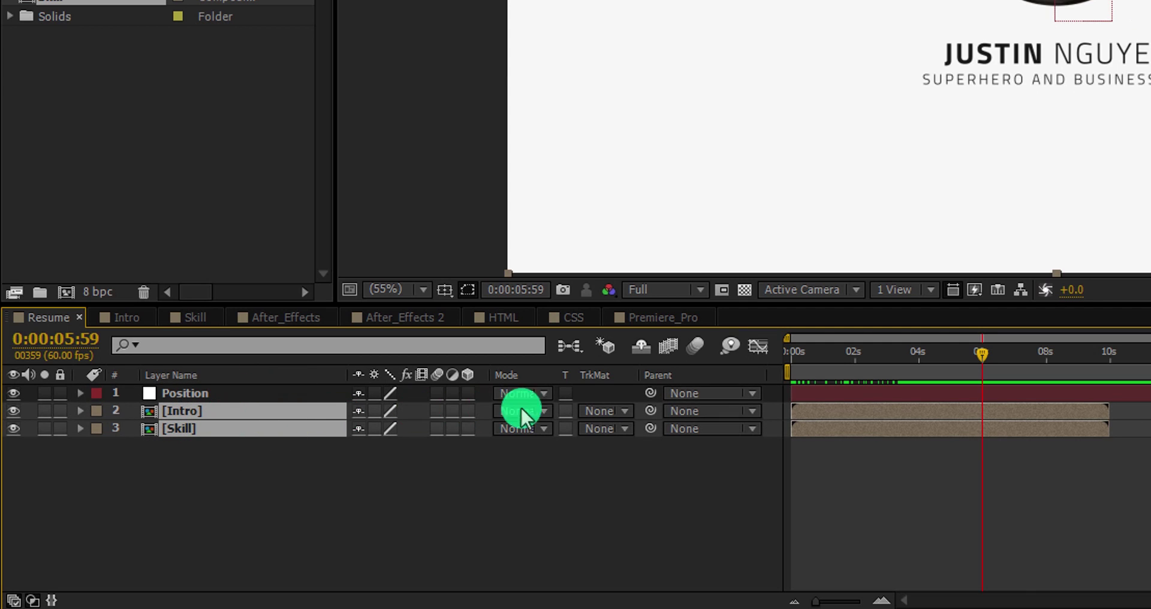
{"action": "left_click_drag", "start_coordinate": [648, 410], "coordinate": [213, 395]}
Keyframe the null's Position at 0:00:05:59 and again at 0:00:08:02 with a value of 960, -543, moving Intro up out of frame
{"action": "left_click", "coordinate": [214, 395]}
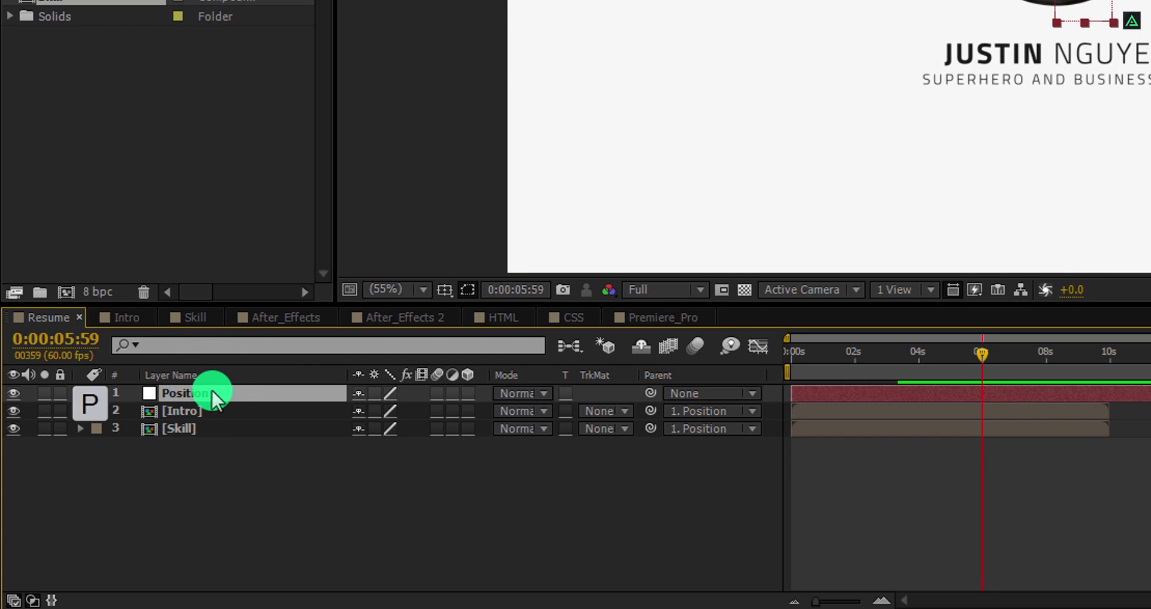
{"action": "key", "text": "p"}
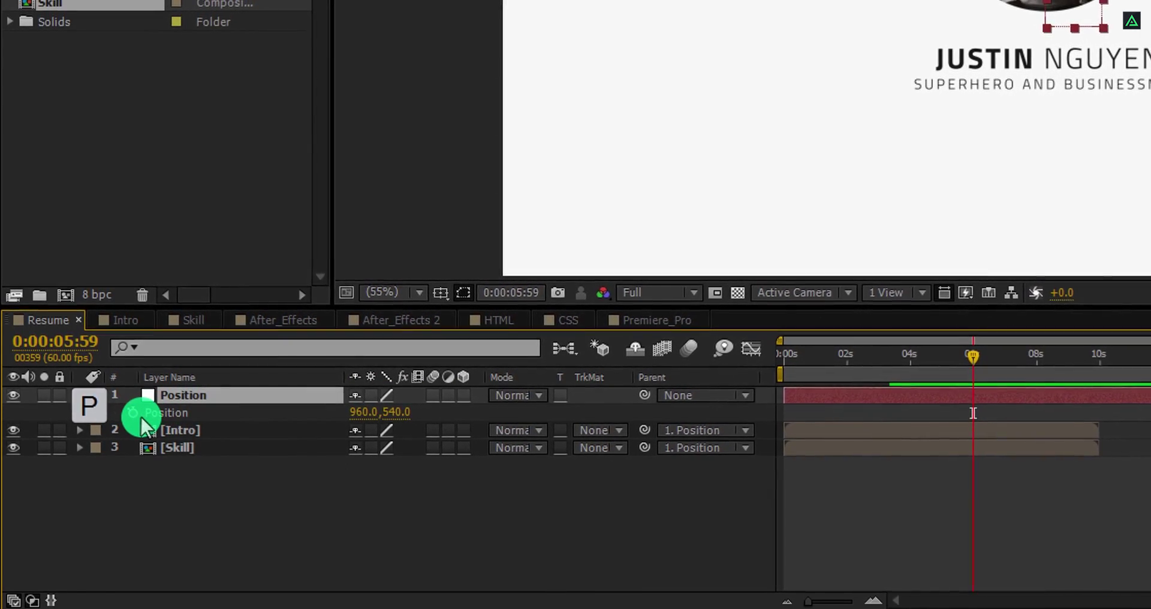
{"action": "left_click", "coordinate": [134, 410]}
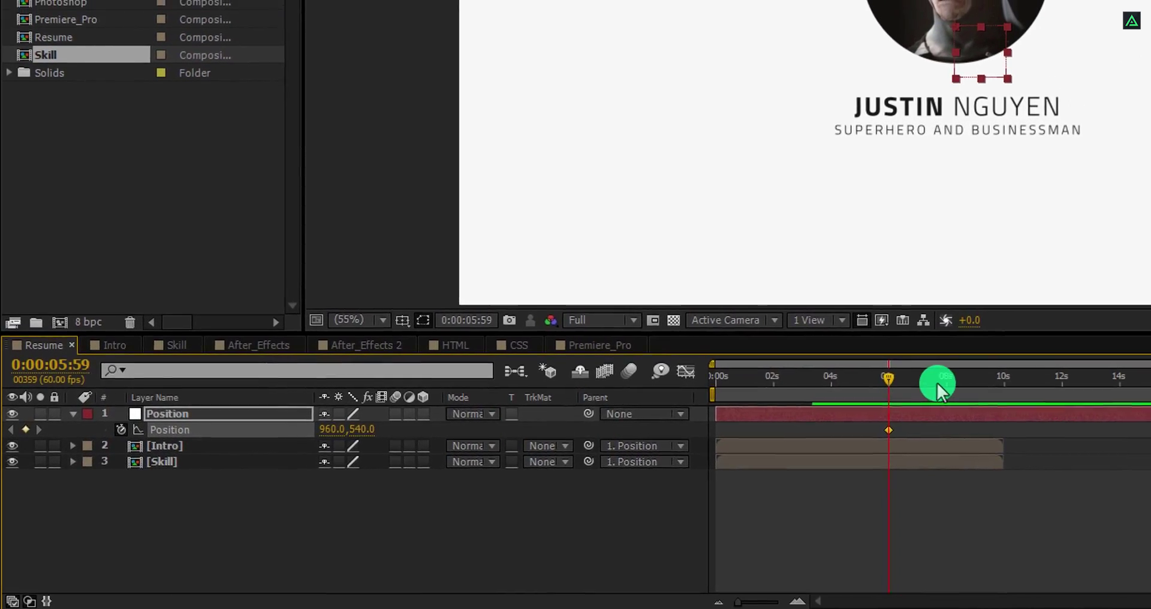
{"action": "left_click_drag", "start_coordinate": [983, 365], "coordinate": [980, 365]}
{"action": "left_click_drag", "start_coordinate": [844, 401], "coordinate": [675, 429]}
{"action": "left_click_drag", "start_coordinate": [267, 477], "coordinate": [3, 356]}
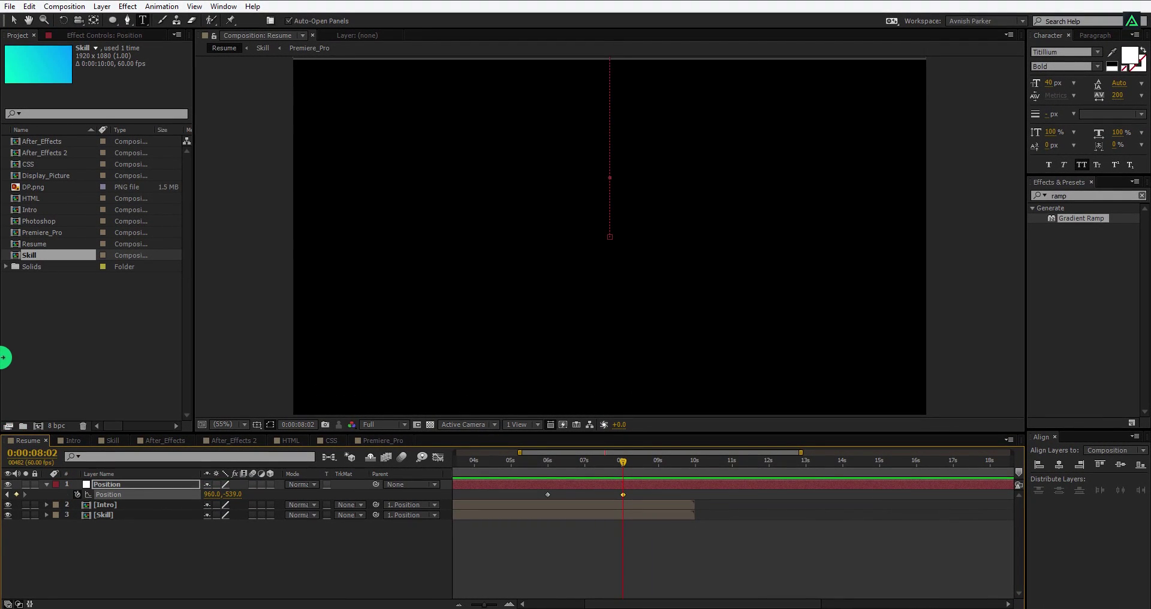
Move the Skill layer straight down until it fills the frame at 0:00:08:02, directly beneath Intro
{"action": "left_click", "coordinate": [118, 516]}
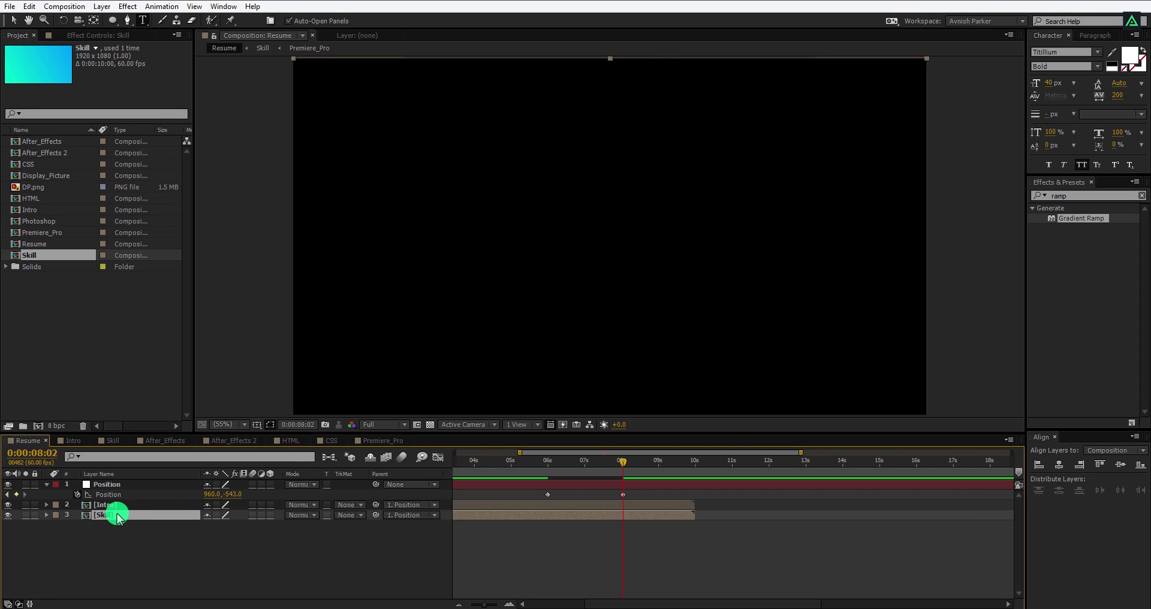
{"action": "key", "text": "shift+Down"}
{"action": "key", "text": "shift+Down"}
{"action": "key", "text": "shift+Down"}
{"action": "key", "text": "shift+Down"}
{"action": "key", "text": "shift+Down"}
{"action": "key", "text": "shift+Down"}
{"action": "key", "text": "shift+Down"}
{"action": "key", "text": "shift+Down"}
{"action": "key", "text": "shift+Down"}
{"action": "key", "text": "shift+Down"}
{"action": "key", "text": "shift+Down"}
{"action": "key", "text": "shift+Down"}
{"action": "key", "text": "shift+Down"}
{"action": "key", "text": "shift+Down"}
{"action": "key", "text": "shift+Down"}
{"action": "key", "text": "shift+Down"}
{"action": "key", "text": "shift+Down"}
{"action": "key", "text": "shift+Down"}
{"action": "key", "text": "shift+Down"}
{"action": "key", "text": "shift+Down"}
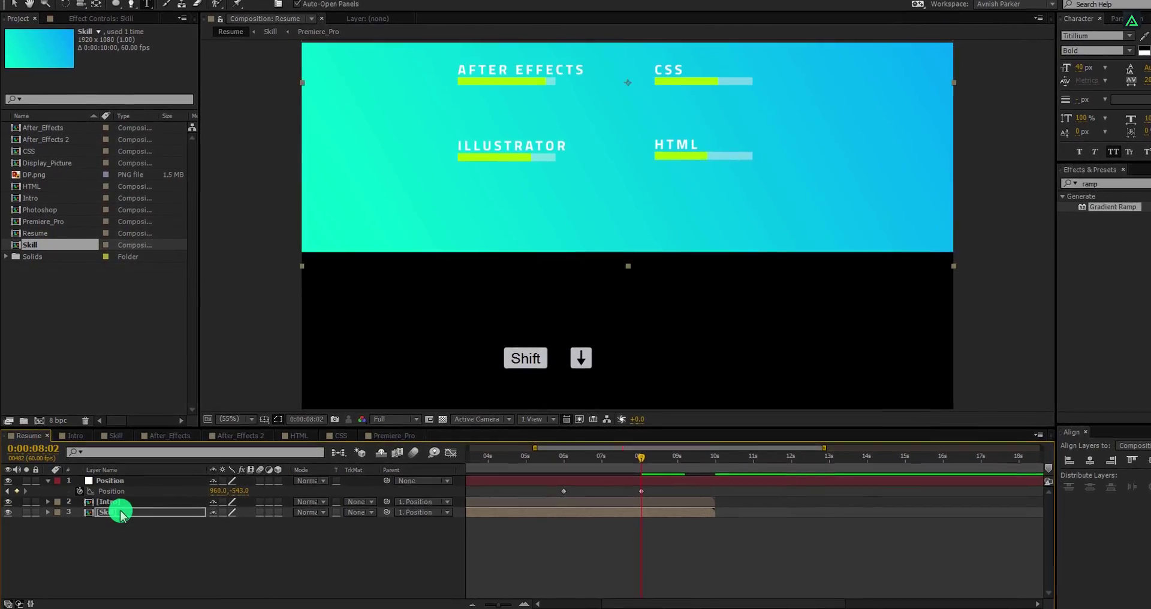
{"action": "key", "text": "shift+Down"}
{"action": "key", "text": "shift+Down"}
{"action": "key", "text": "shift+Down"}
{"action": "key", "text": "shift+Down"}
{"action": "key", "text": "shift+Down"}
{"action": "key", "text": "shift+Down"}
{"action": "key", "text": "shift+Down"}
{"action": "key", "text": "shift+Down"}
{"action": "key", "text": "shift+Down"}
{"action": "key", "text": "shift+Down"}
{"action": "key", "text": "shift+Down"}
{"action": "key", "text": "shift+Down"}
{"action": "key", "text": "shift+Down"}
{"action": "key", "text": "shift+Down"}
{"action": "key", "text": "shift+Down"}
{"action": "key", "text": "shift+Down"}
{"action": "key", "text": "shift+Down"}
{"action": "key", "text": "shift+Down"}
{"action": "key", "text": "shift+Down"}
{"action": "key", "text": "shift+Down"}
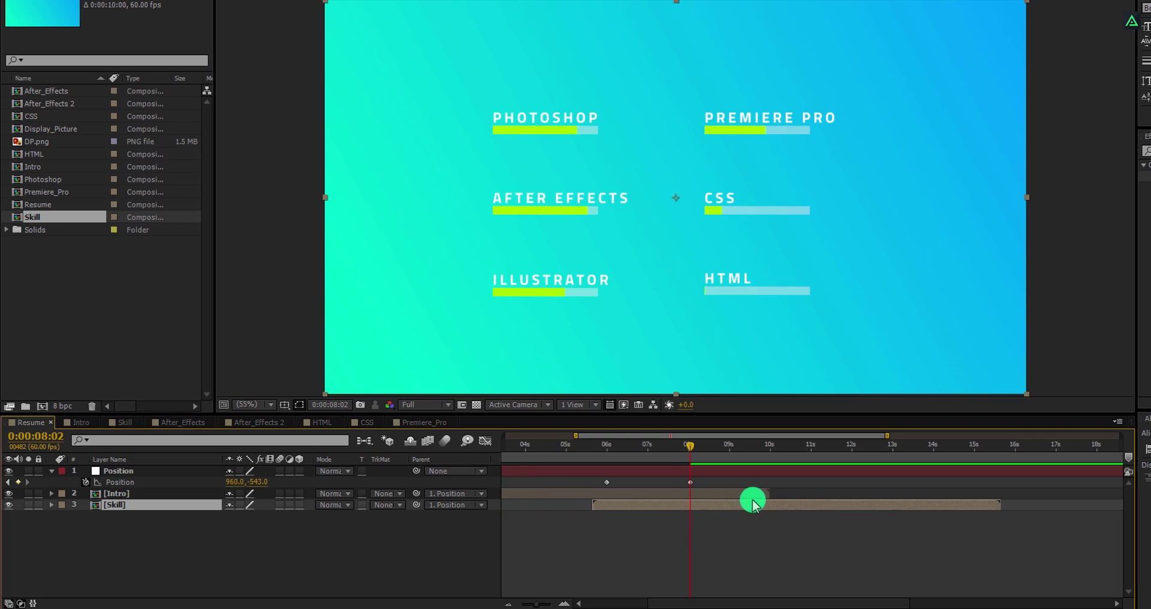
Shift the Skill layer in time so it starts at about 0:00:06:00, at the null's first Position keyframe, and check the transition
{"action": "left_click_drag", "start_coordinate": [753, 504], "coordinate": [784, 503]}
{"action": "left_click", "coordinate": [627, 446]}
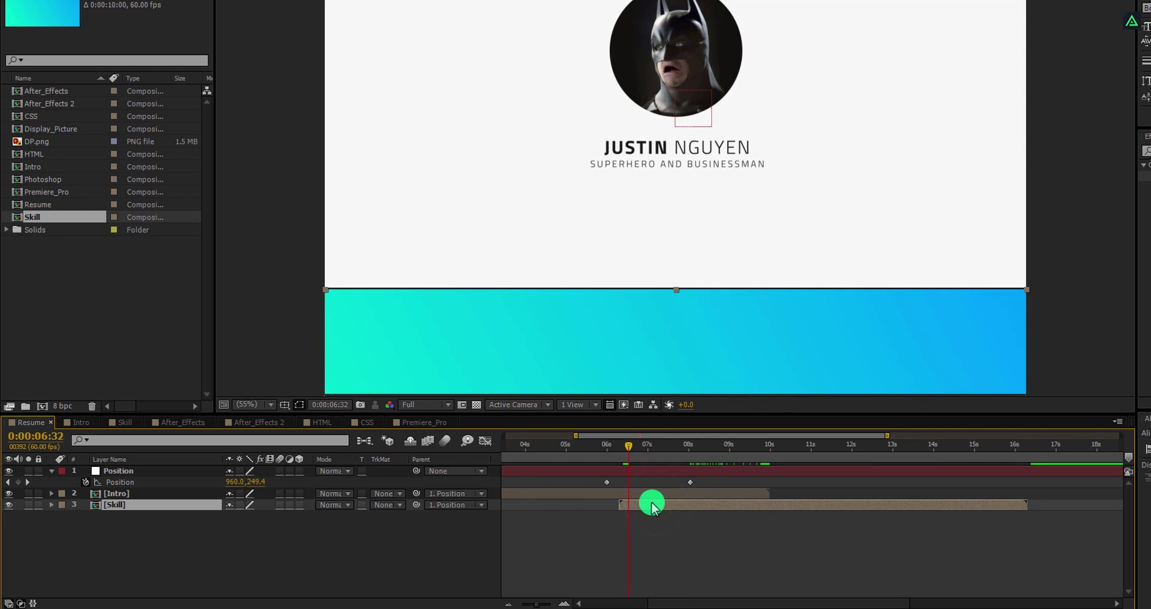
{"action": "left_click_drag", "start_coordinate": [630, 454], "coordinate": [689, 463]}
{"action": "left_click_drag", "start_coordinate": [653, 509], "coordinate": [678, 496]}
{"action": "left_click", "coordinate": [660, 446]}
{"action": "left_click_drag", "start_coordinate": [660, 447], "coordinate": [646, 508]}
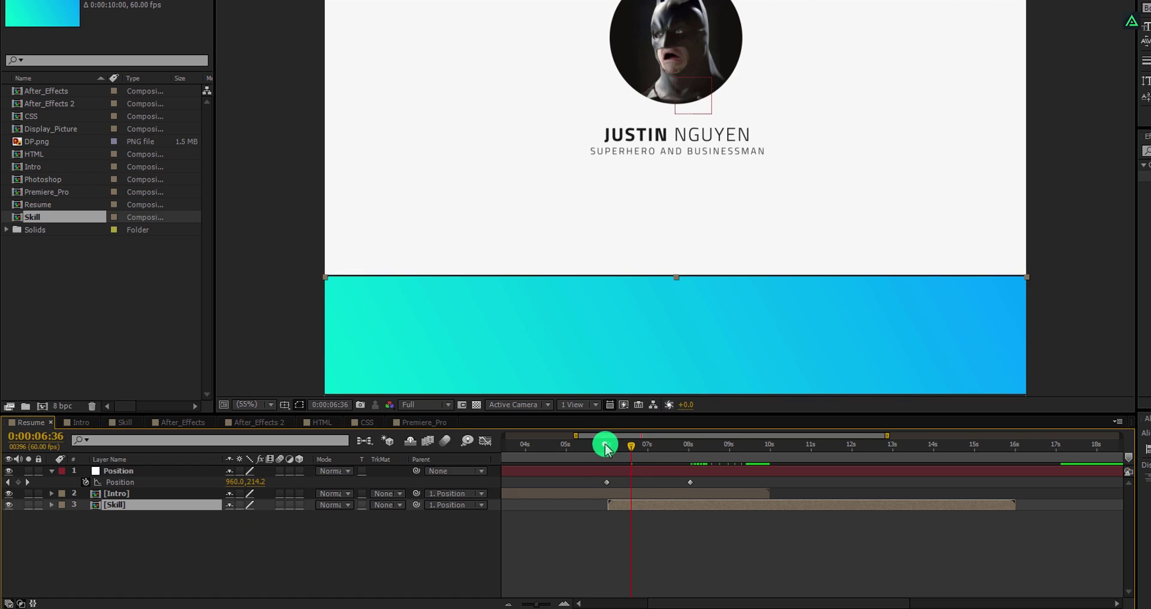
{"action": "left_click_drag", "start_coordinate": [606, 447], "coordinate": [631, 498]}
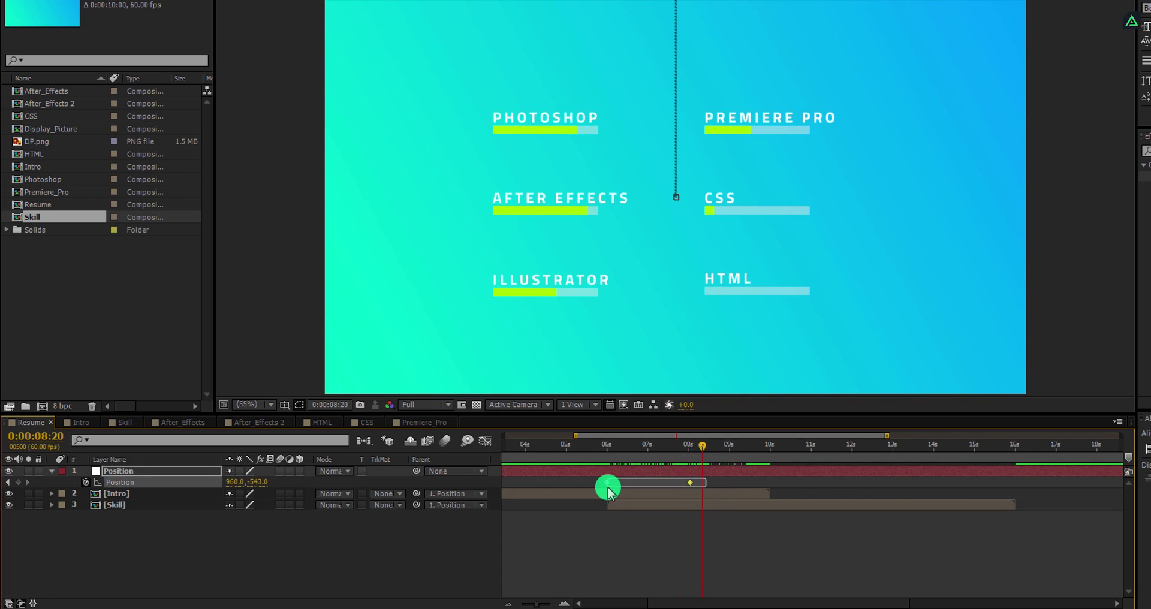
Apply Easy Ease to both Position keyframes of the null
{"action": "right_click", "coordinate": [606, 484]}
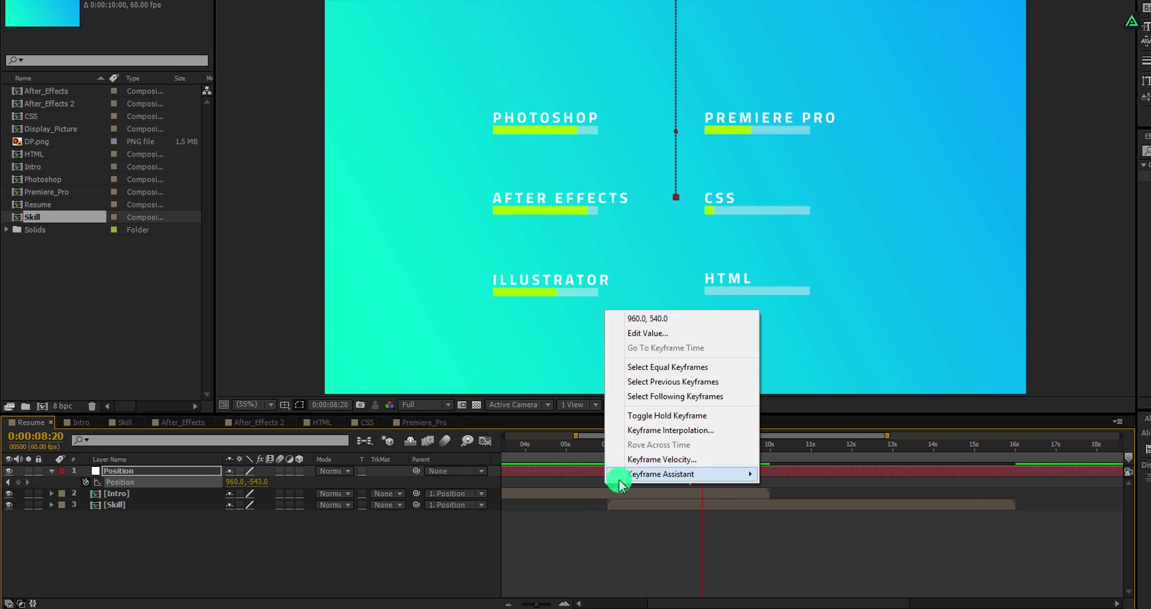
{"action": "mouse_move", "coordinate": [674, 473]}
{"action": "left_click", "coordinate": [784, 503]}
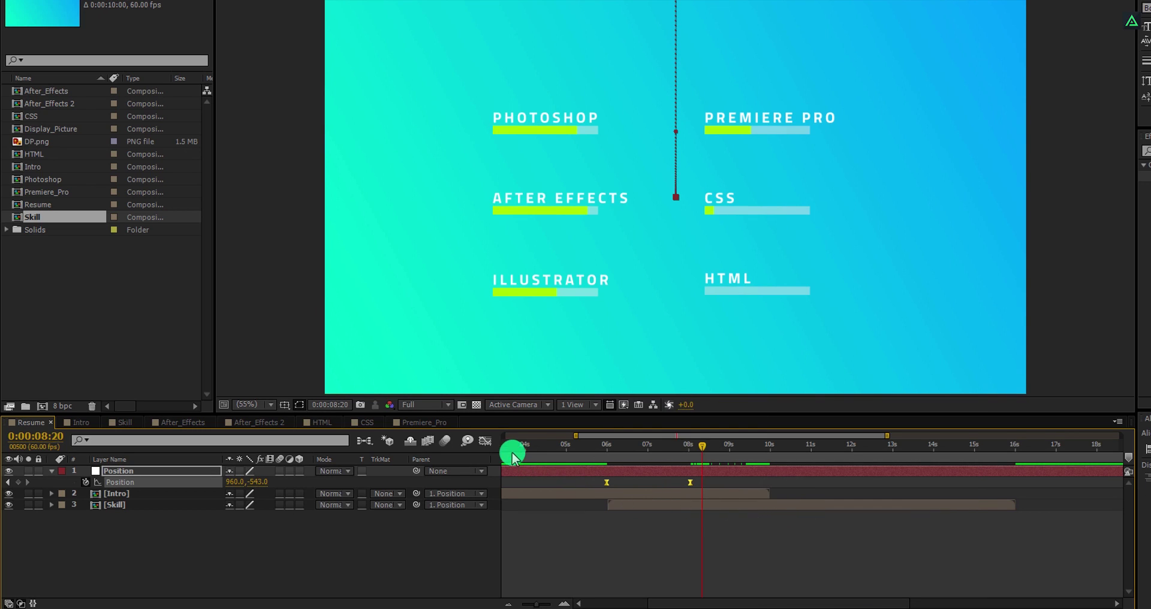
Shape the null's Position speed graph into a steep central peak, enable motion blur for all three layers and preview the move
{"action": "left_click", "coordinate": [485, 444]}
{"action": "left_click_drag", "start_coordinate": [581, 493], "coordinate": [643, 552]}
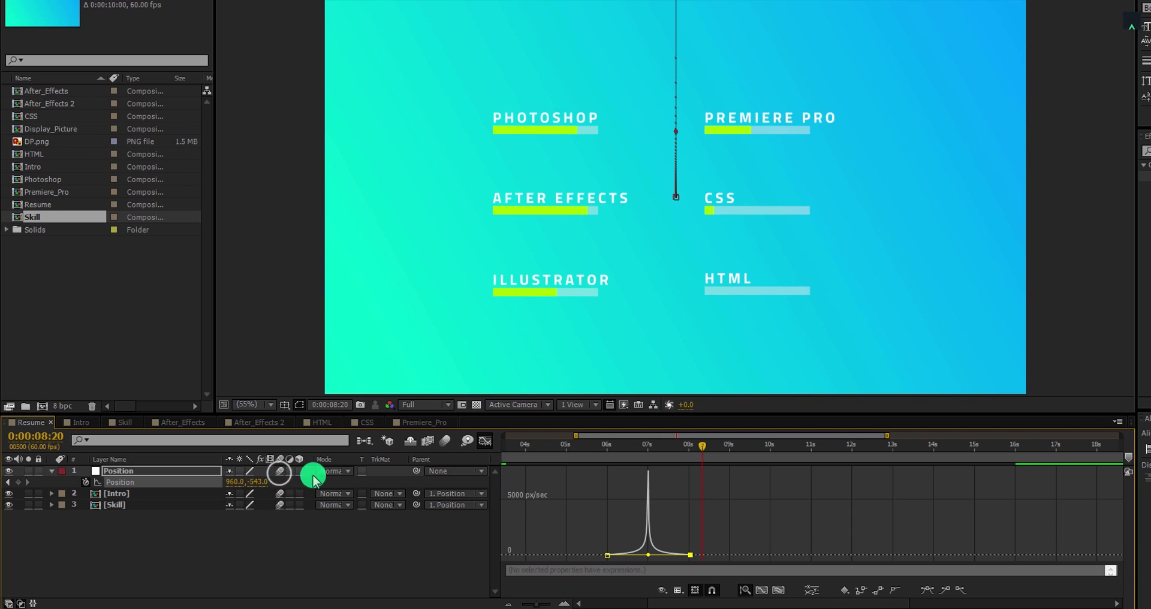
{"action": "left_click", "coordinate": [484, 443]}
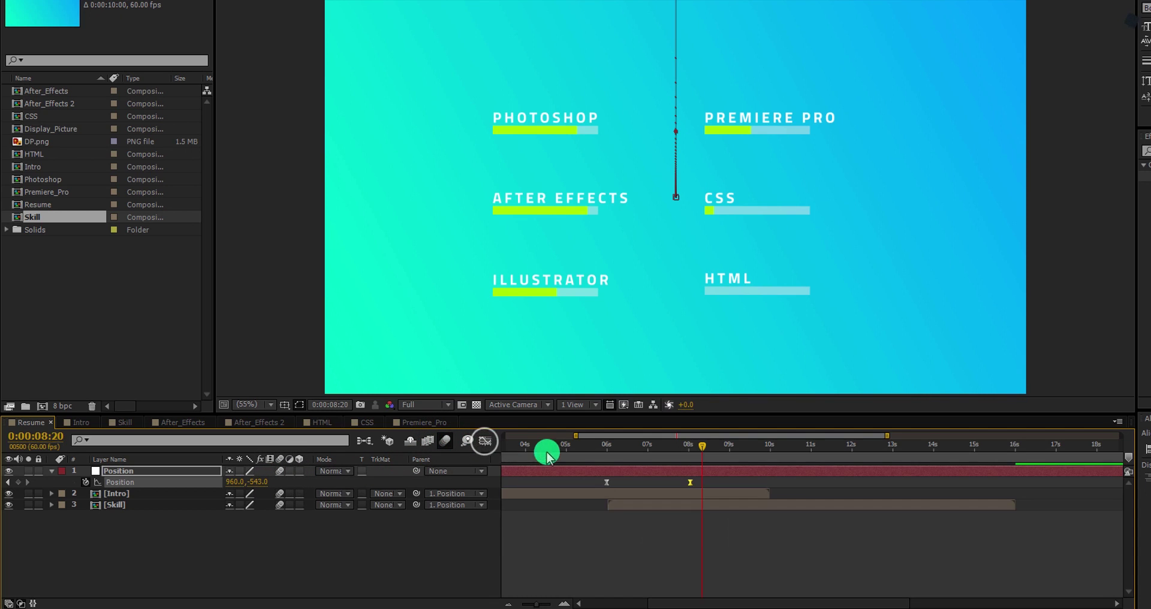
{"action": "left_click_drag", "start_coordinate": [603, 450], "coordinate": [654, 450]}
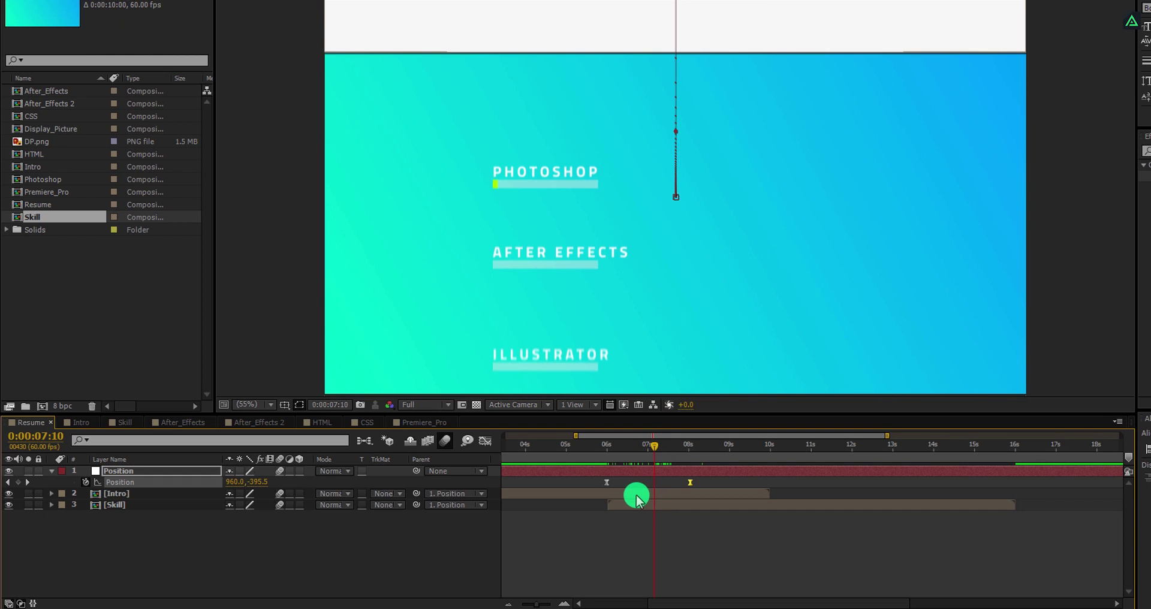
Open the Skill composition, delay all six skill layers by about 30 frames and preview the transition back in Resume
{"action": "left_click", "coordinate": [624, 507]}
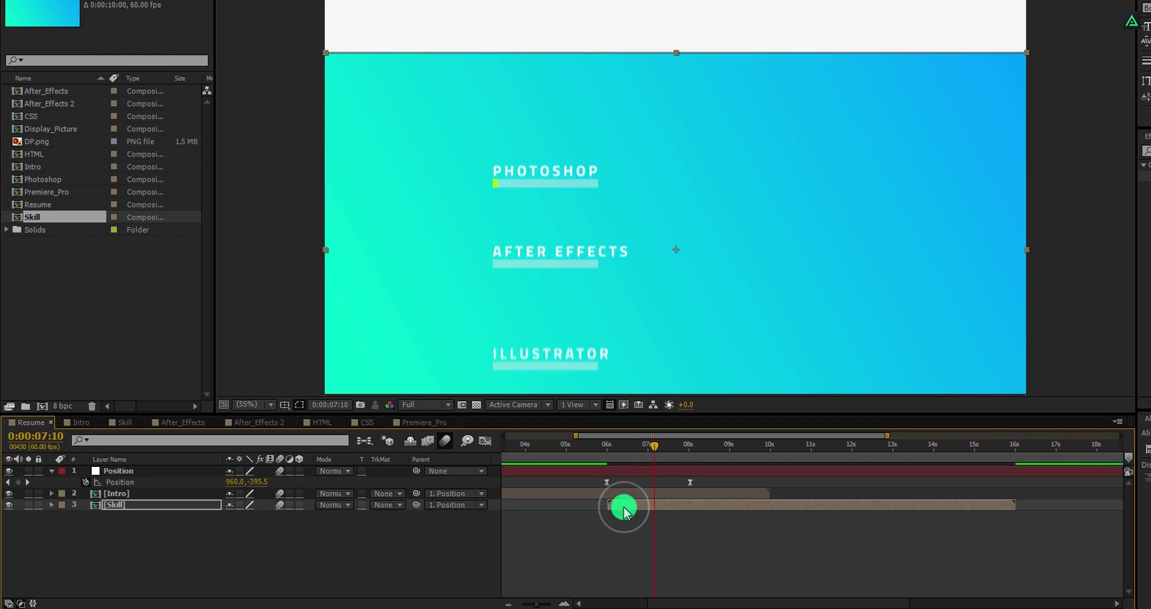
{"action": "left_click", "coordinate": [651, 450]}
{"action": "left_click_drag", "start_coordinate": [654, 469], "coordinate": [698, 465]}
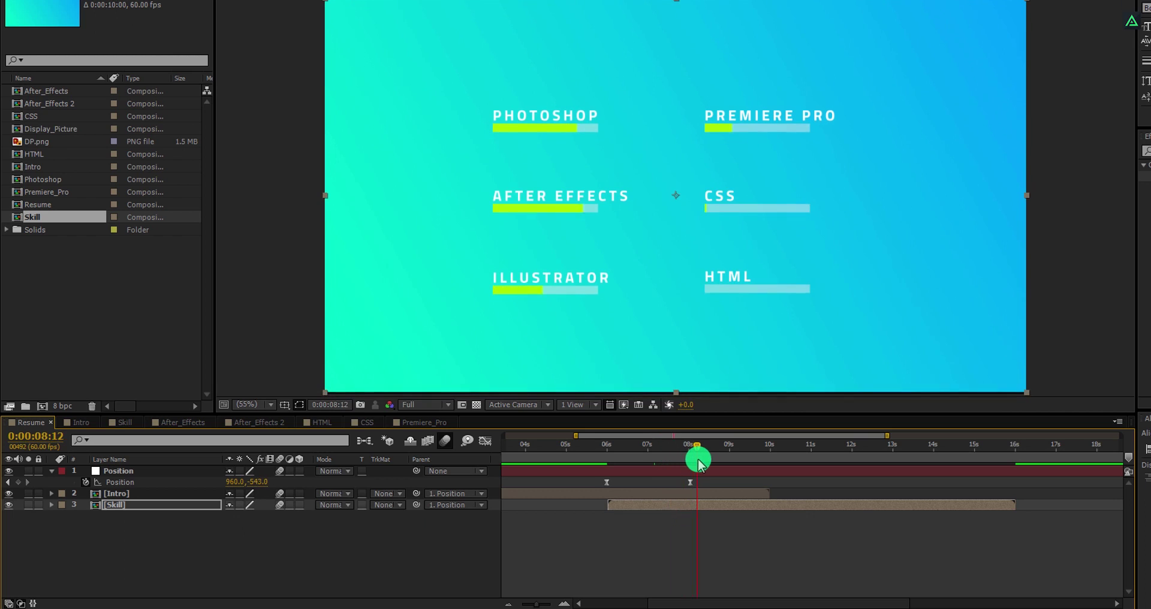
{"action": "double_click", "coordinate": [632, 506]}
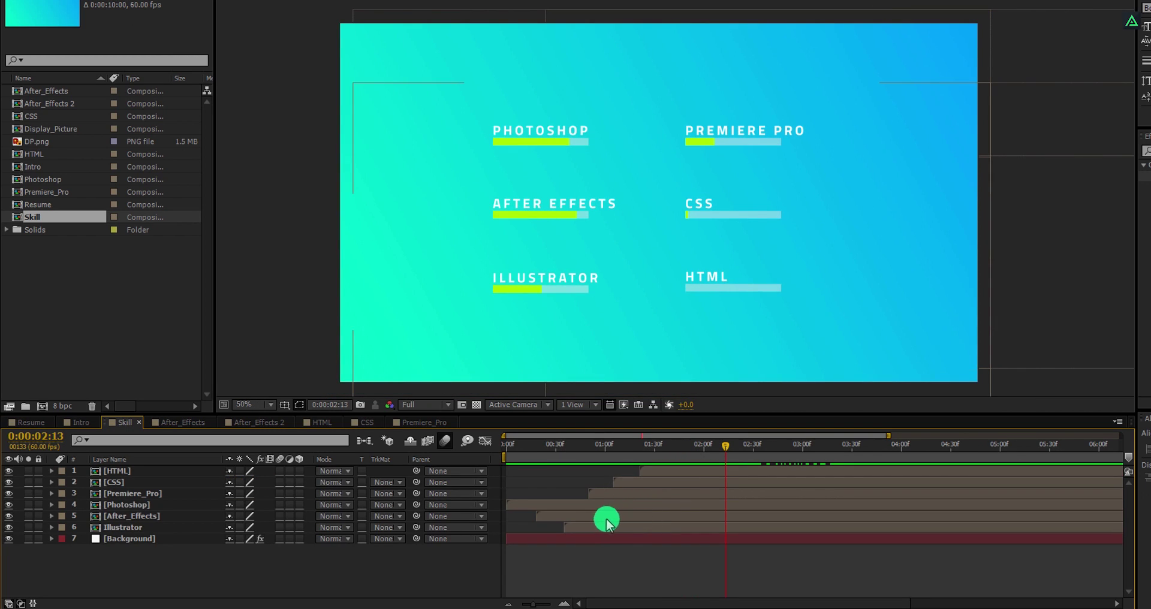
{"action": "left_click", "coordinate": [583, 527]}
{"action": "left_click", "coordinate": [653, 471], "text": "shift"}
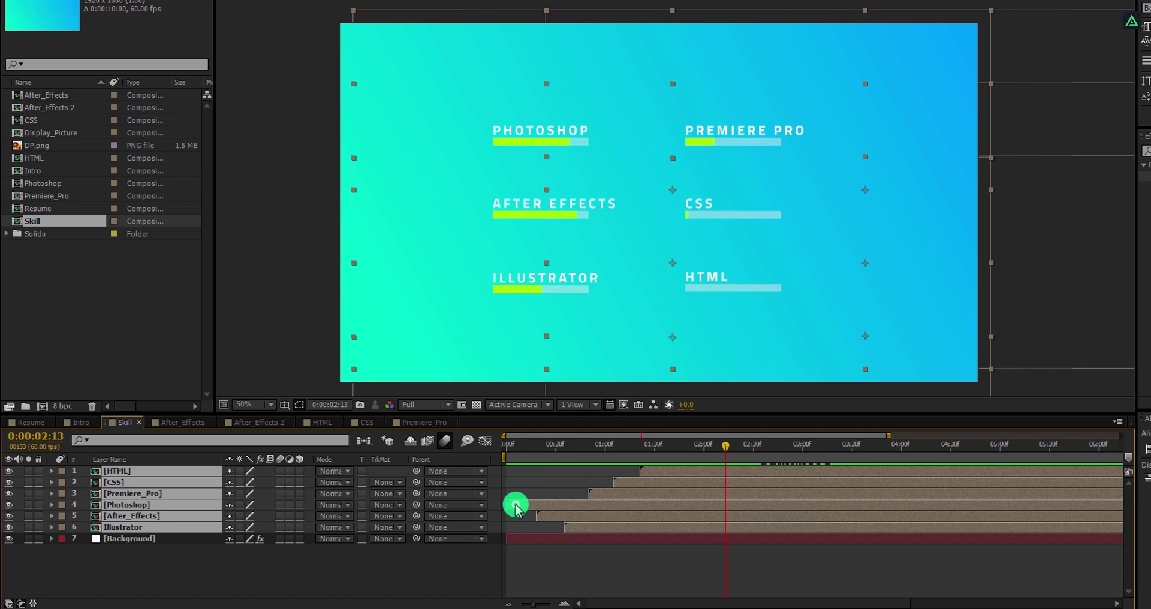
{"action": "left_click_drag", "start_coordinate": [515, 506], "coordinate": [564, 508]}
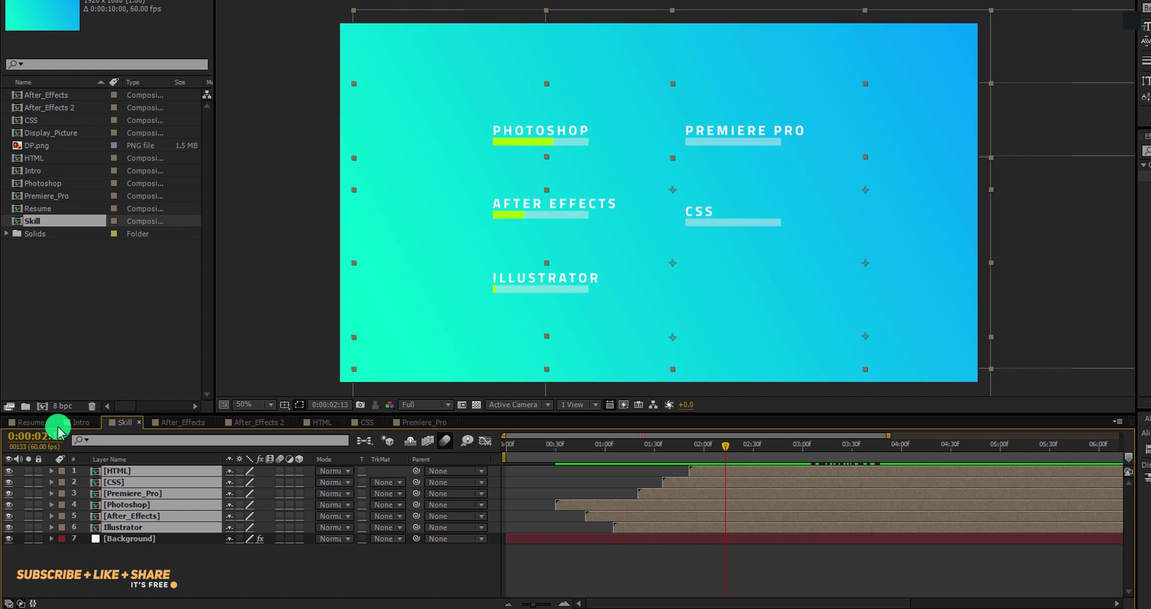
{"action": "left_click", "coordinate": [35, 423]}
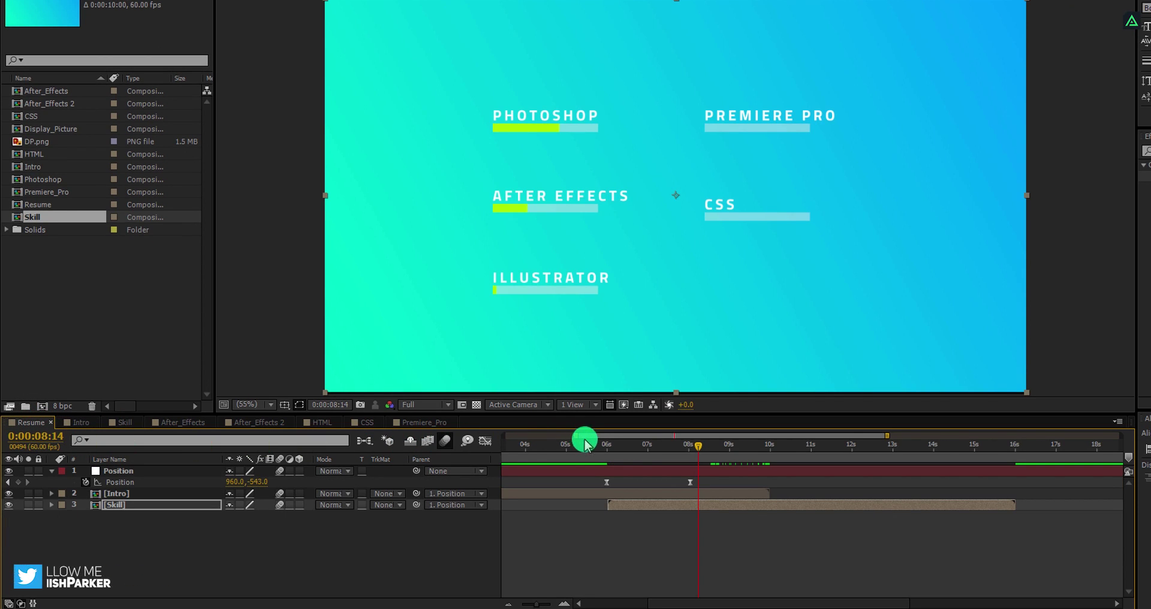
{"action": "left_click_drag", "start_coordinate": [586, 444], "coordinate": [737, 453]}
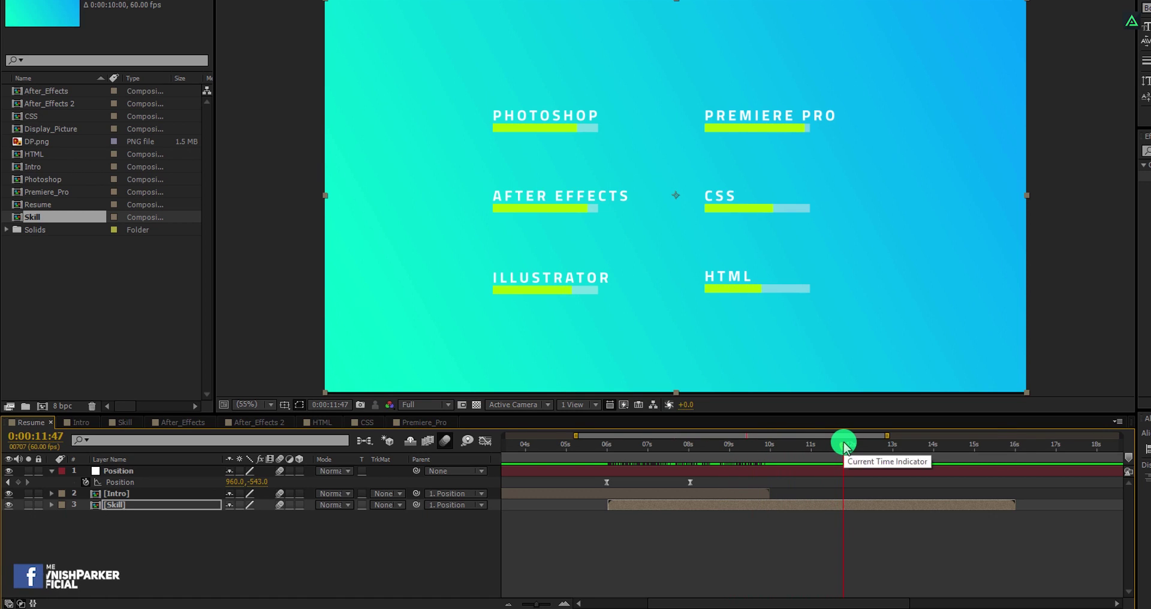
End the work area at the Skill layer's end, and shift the null and the Skill layer earlier so the transition starts at about 0:00:04:14
{"action": "left_click_drag", "start_coordinate": [845, 446], "coordinate": [1003, 448]}
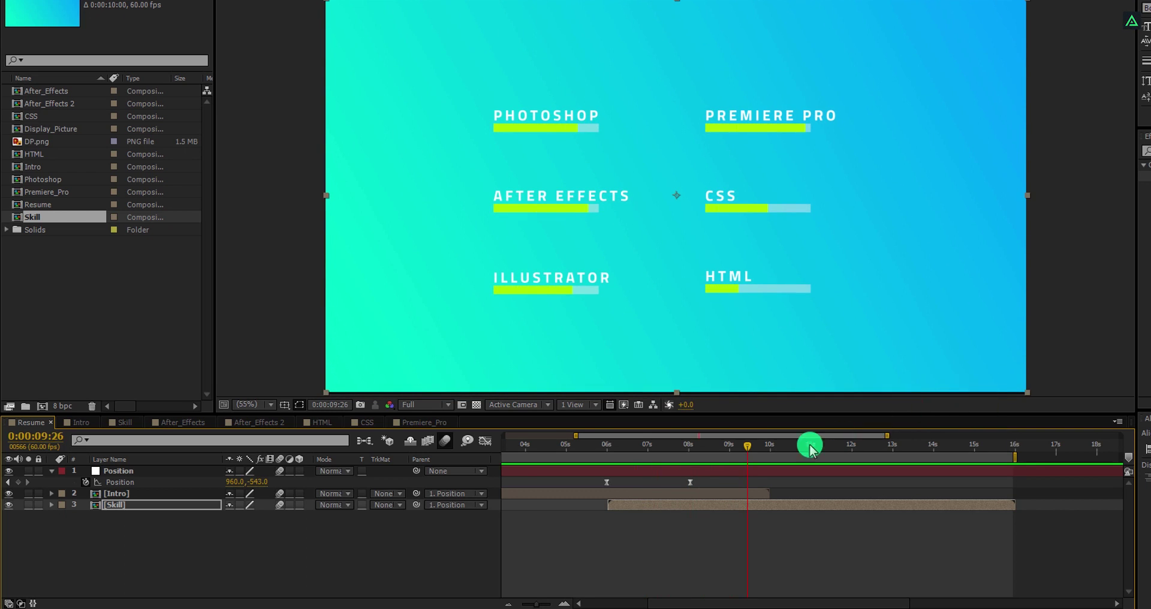
{"action": "left_click_drag", "start_coordinate": [569, 450], "coordinate": [657, 469]}
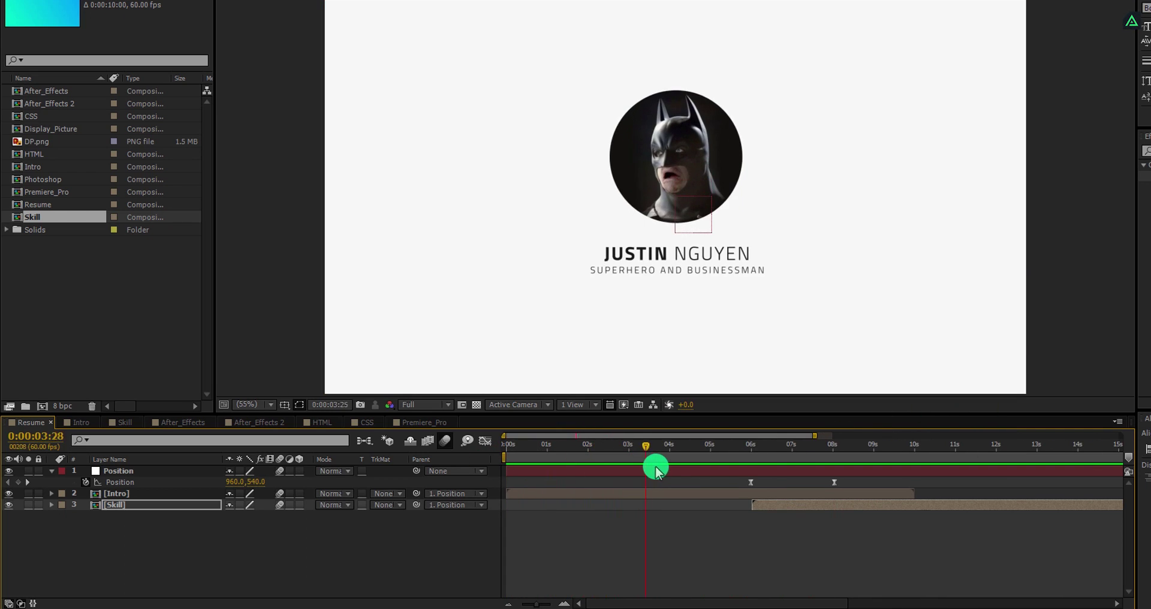
{"action": "left_click", "coordinate": [727, 471]}
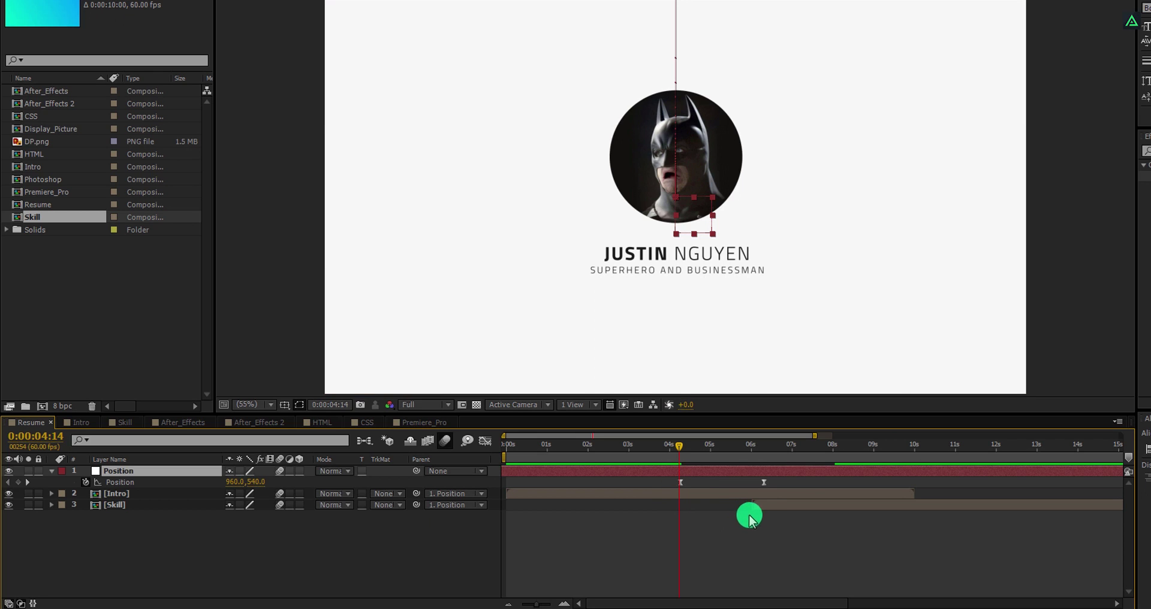
{"action": "left_click_drag", "start_coordinate": [767, 506], "coordinate": [711, 497]}
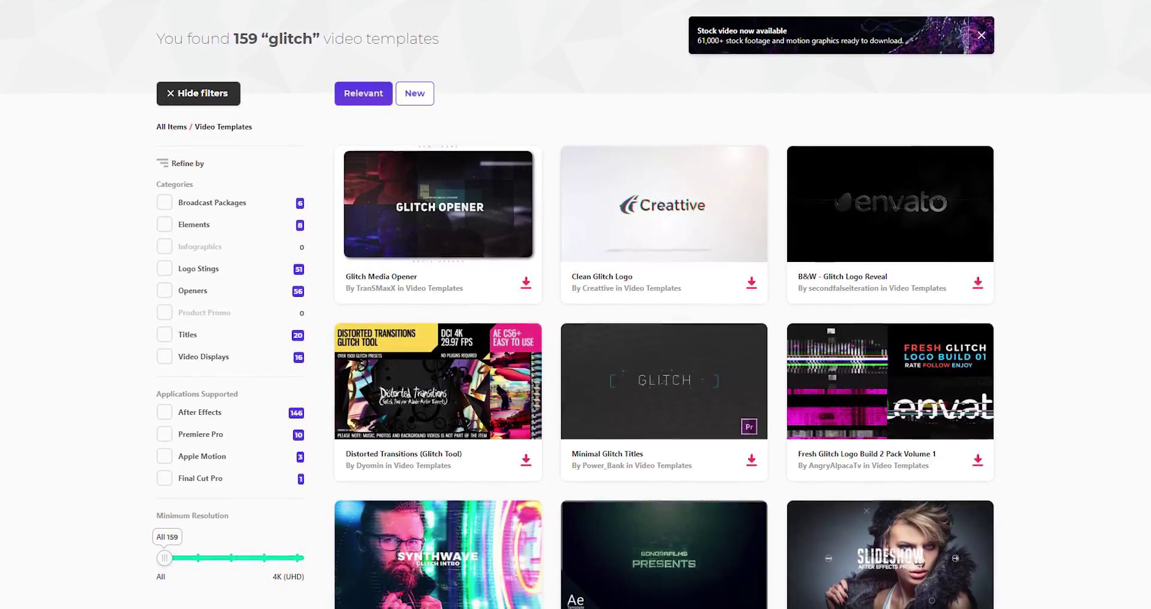
{"action": "scroll", "coordinate": [576, 305], "scroll_direction": "down", "scroll_amount": 3}
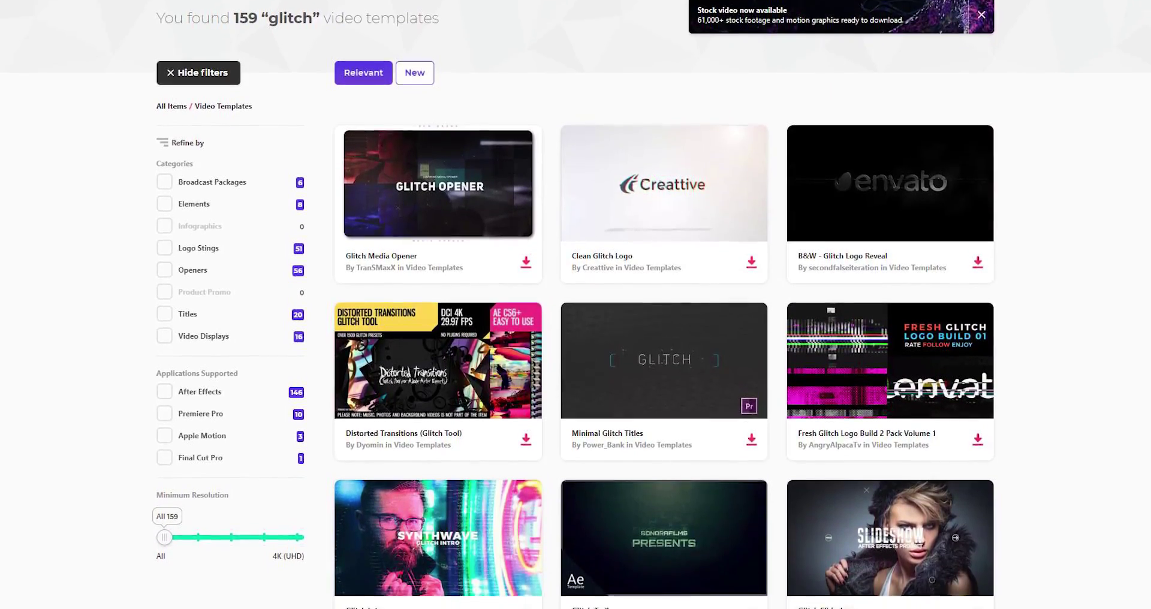
{"action": "scroll", "coordinate": [575, 305], "scroll_direction": "down", "scroll_amount": 10}
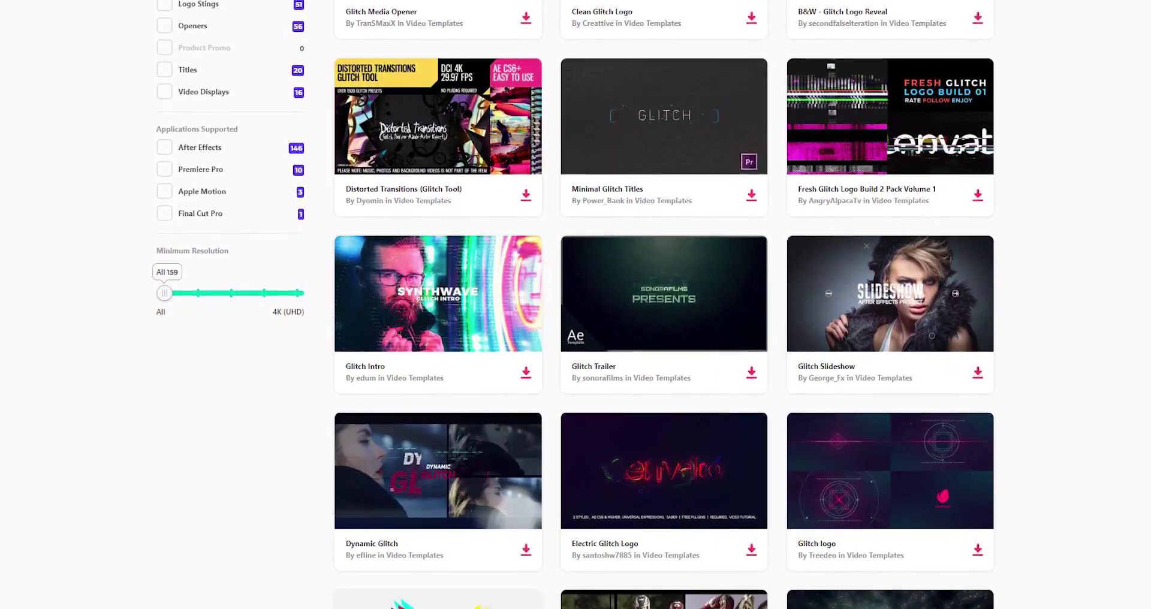
{"action": "scroll", "coordinate": [665, 305], "scroll_direction": "down", "scroll_amount": 1}
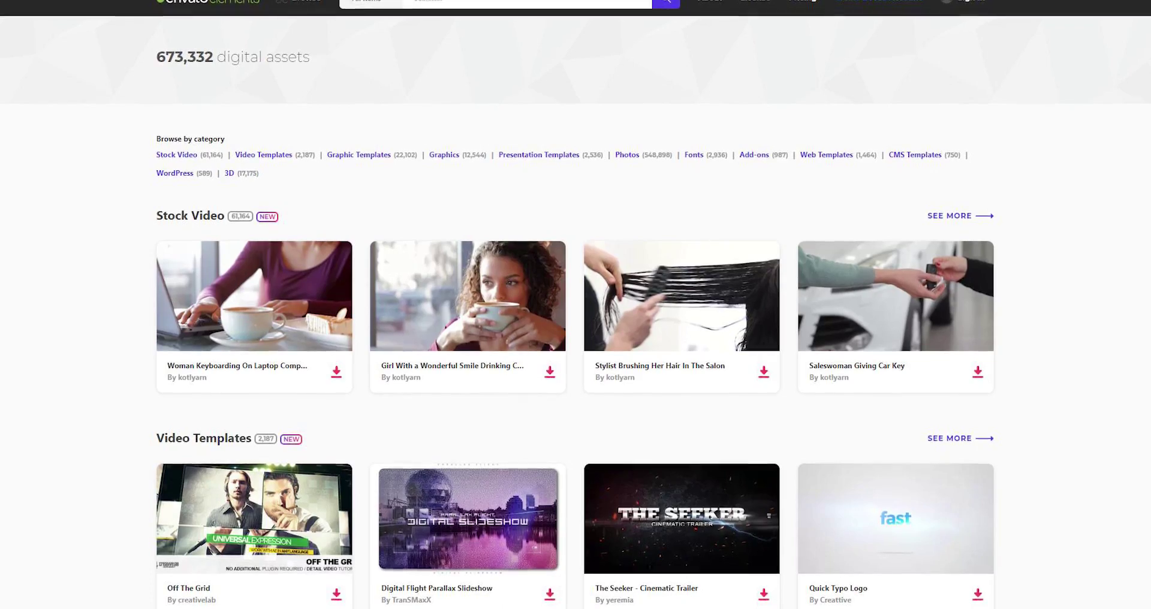
{"action": "scroll", "coordinate": [576, 305], "scroll_direction": "down", "scroll_amount": 1}
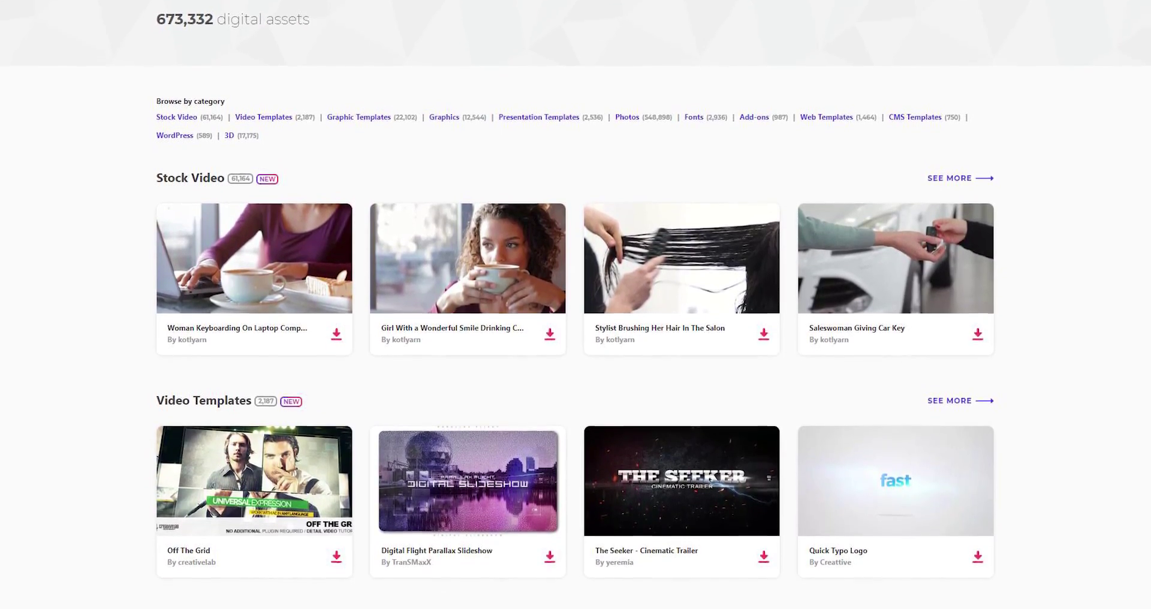